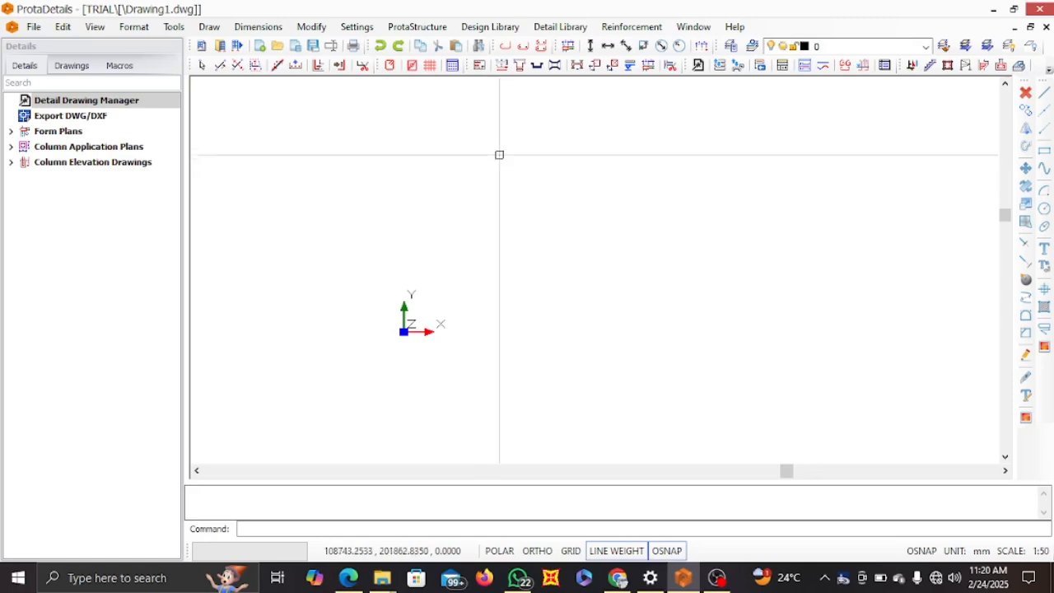
{"action": "scroll", "coordinate": [477, 152], "scroll_direction": "down", "scroll_amount": 1}
{"action": "middle_click_drag", "start_coordinate": [477, 152], "coordinate": [432, 234]}
{"action": "scroll", "coordinate": [430, 199], "scroll_direction": "up", "scroll_amount": 1}
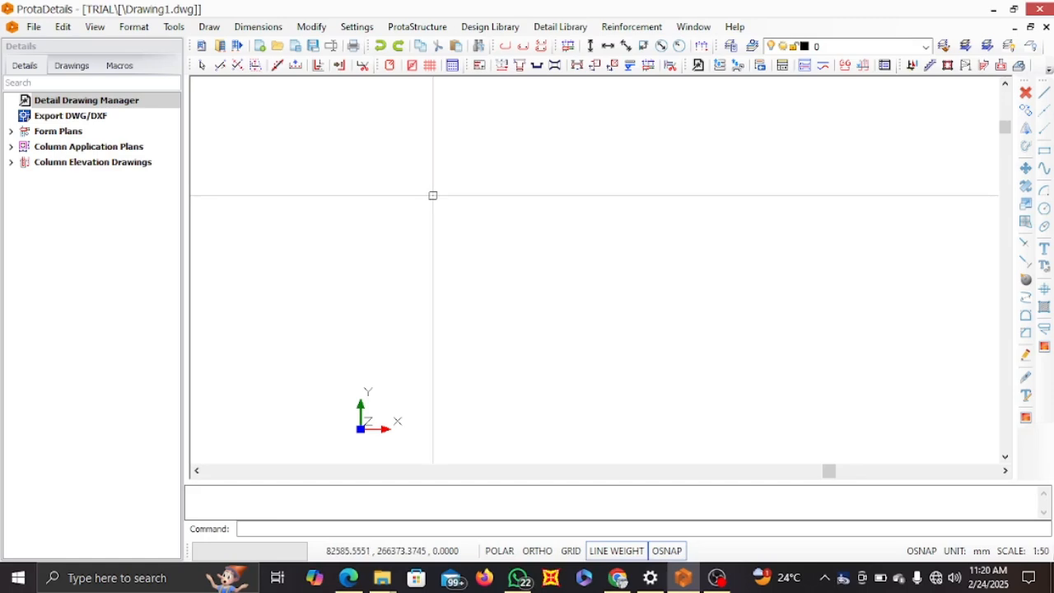
{"action": "scroll", "coordinate": [434, 193], "scroll_direction": "down", "scroll_amount": 1}
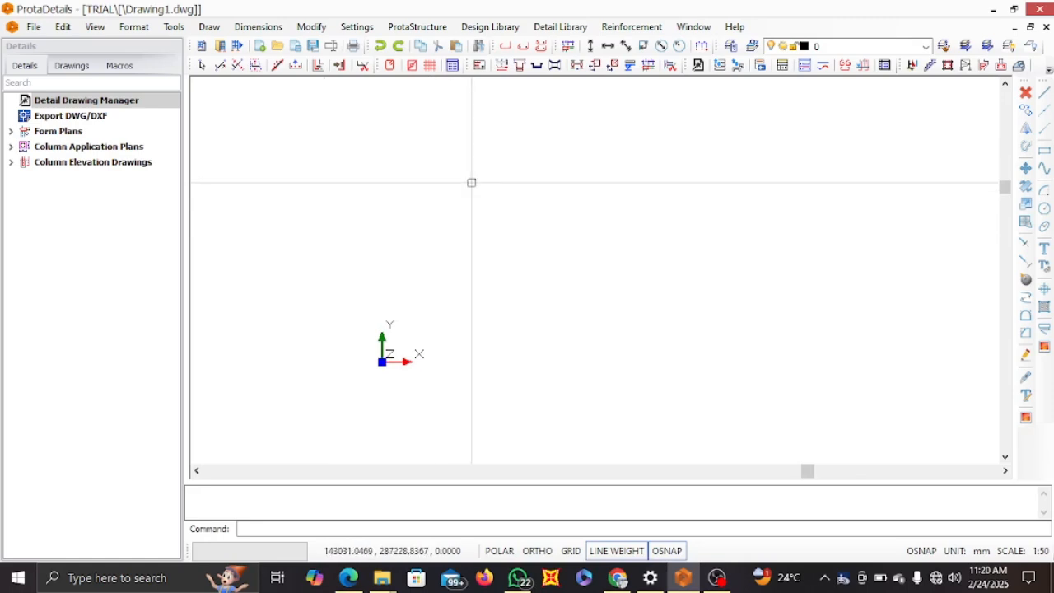
Open the Cantilever Retaining Wall design and set the wall length to 10000 mm
{"action": "left_click", "coordinate": [484, 29]}
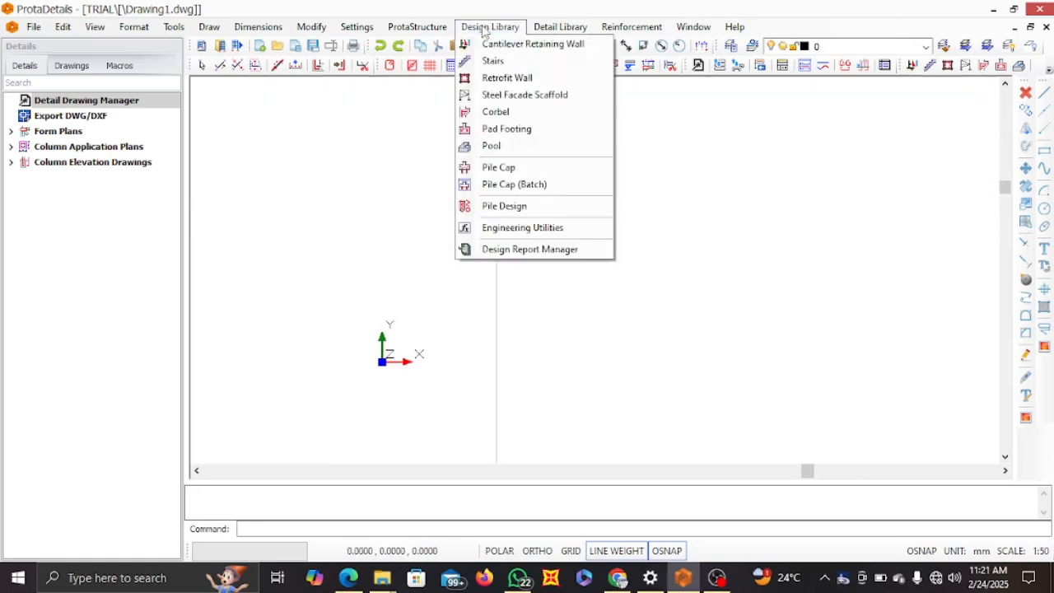
{"action": "left_click", "coordinate": [535, 47]}
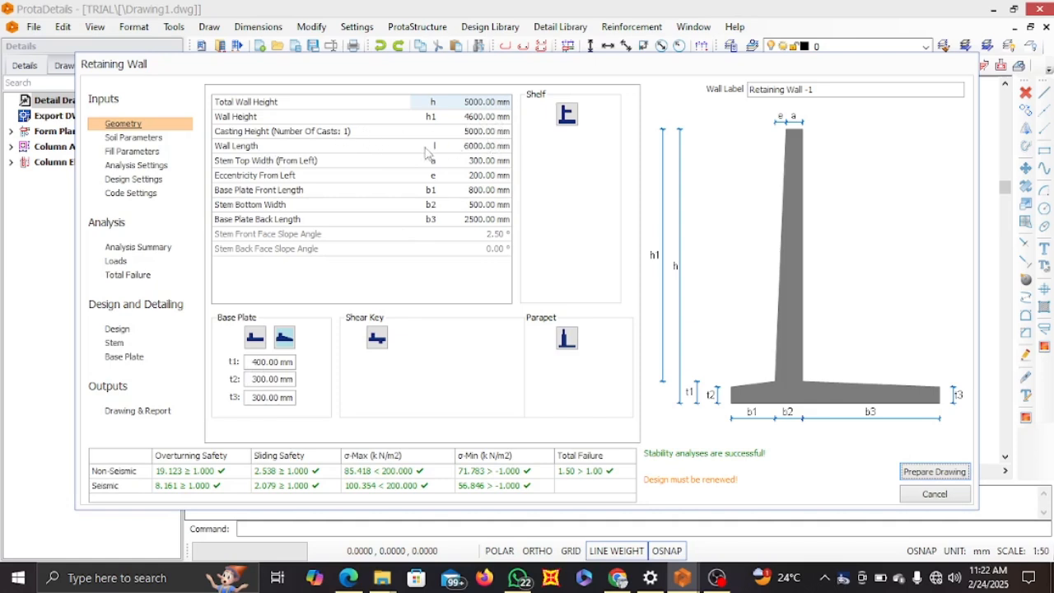
{"action": "double_click", "coordinate": [471, 146]}
{"action": "type", "text": "10"}
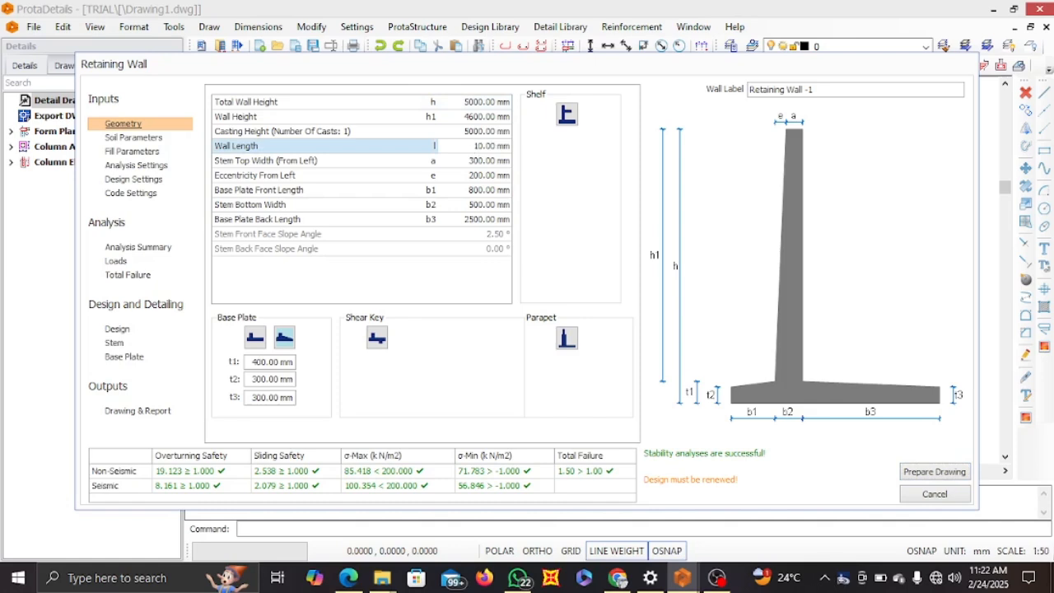
Set the stem's eccentricity from left (e) to 0 mm
{"action": "left_click", "coordinate": [472, 162]}
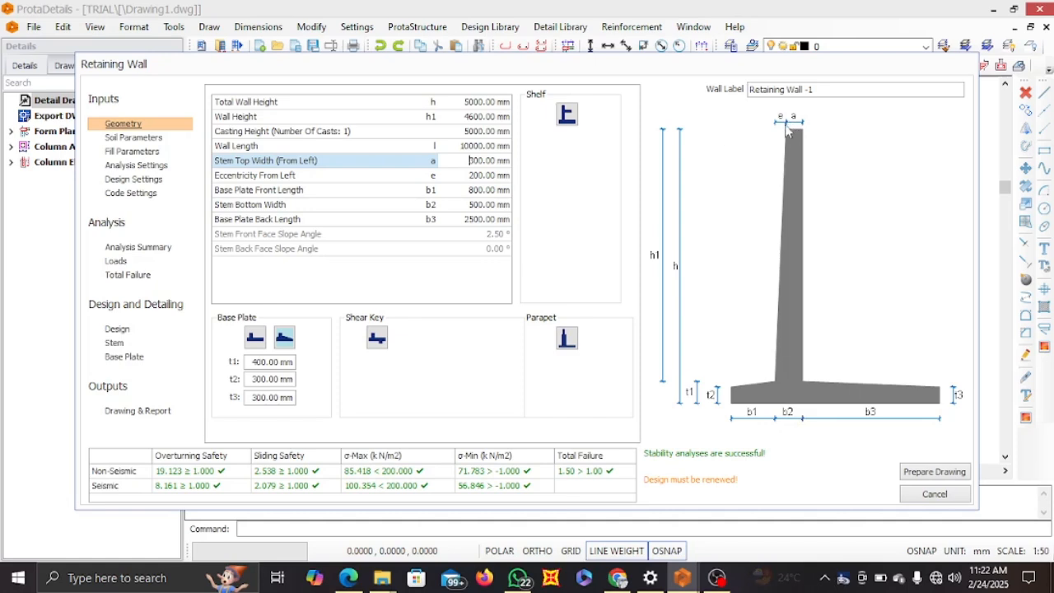
{"action": "left_click", "coordinate": [469, 174]}
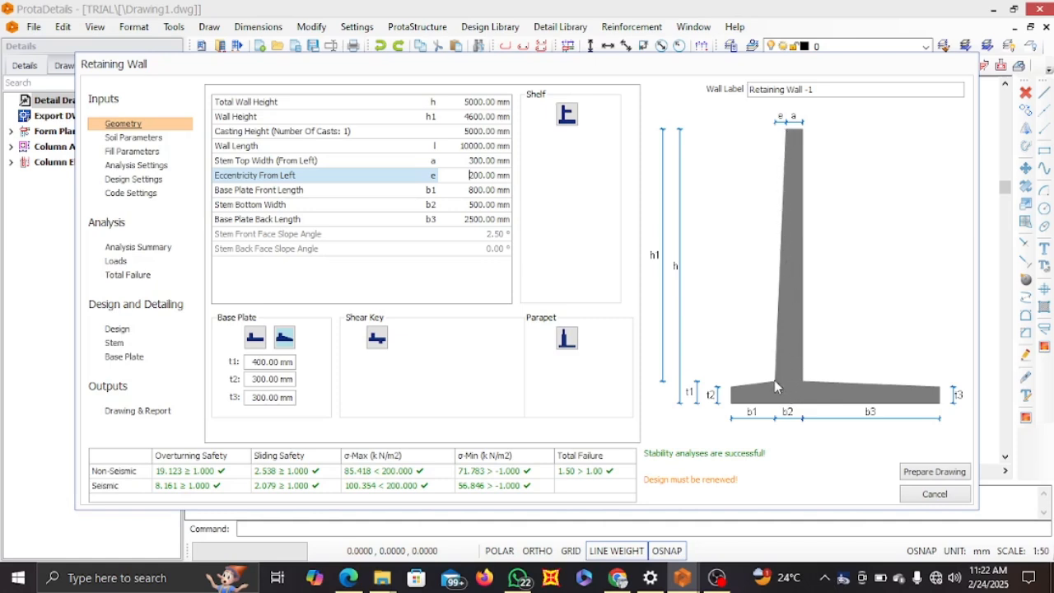
{"action": "double_click", "coordinate": [460, 179]}
{"action": "type", "text": "0"}
{"action": "key", "text": "Return"}
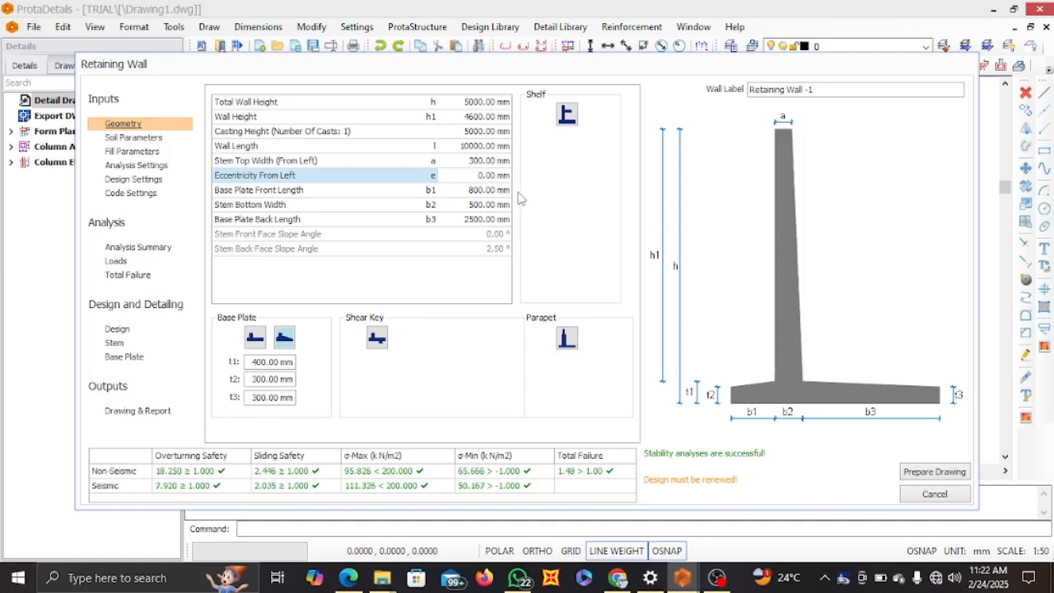
Set the base plate front length (b1) to 900 mm and the stem bottom width (b2) to 300 mm
{"action": "left_click", "coordinate": [470, 190]}
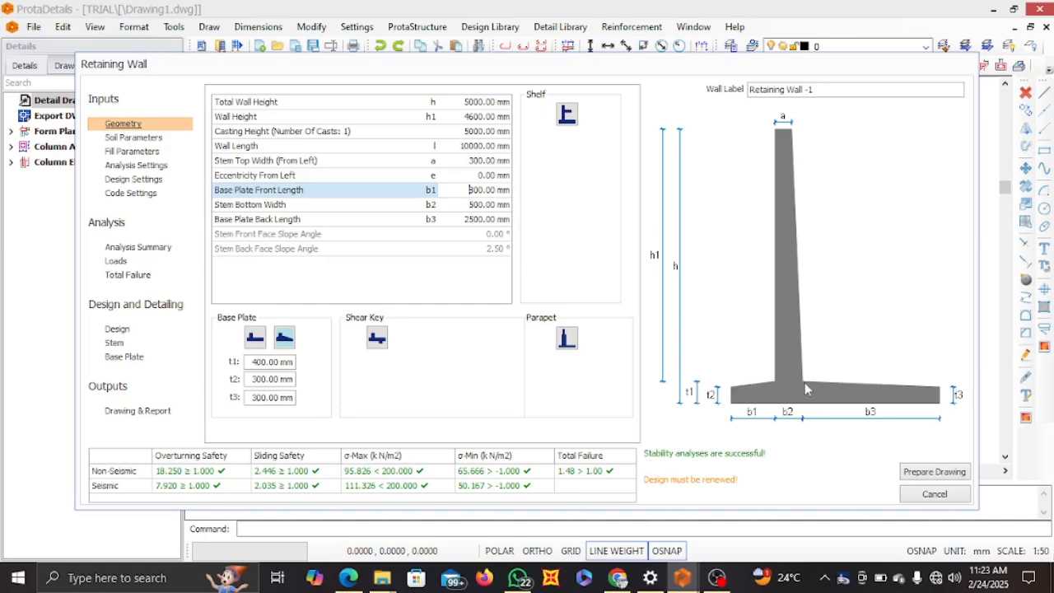
{"action": "double_click", "coordinate": [468, 190]}
{"action": "type", "text": "900"}
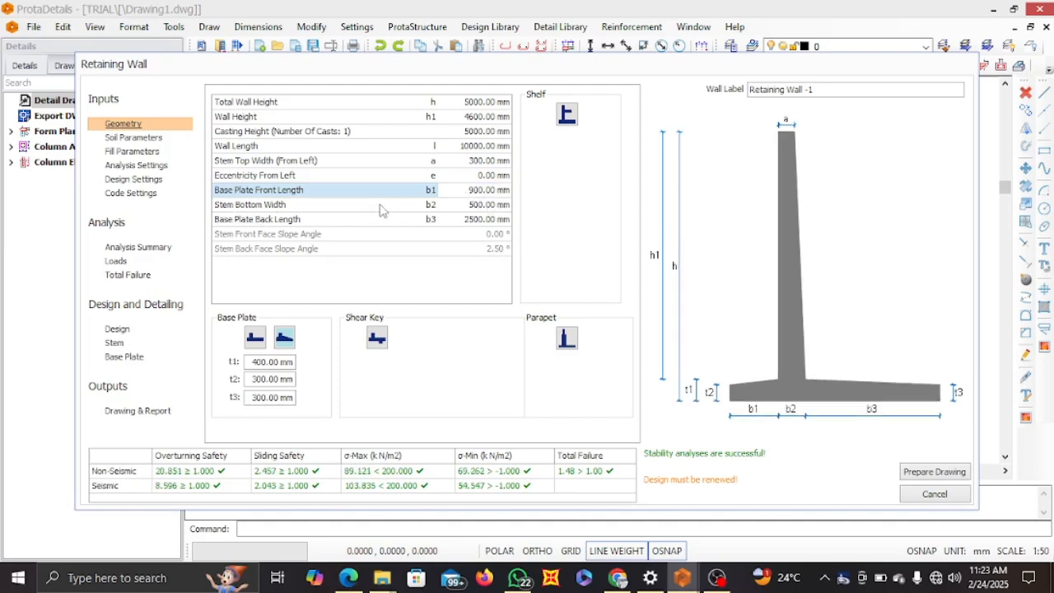
{"action": "double_click", "coordinate": [478, 205]}
{"action": "type", "text": "3"}
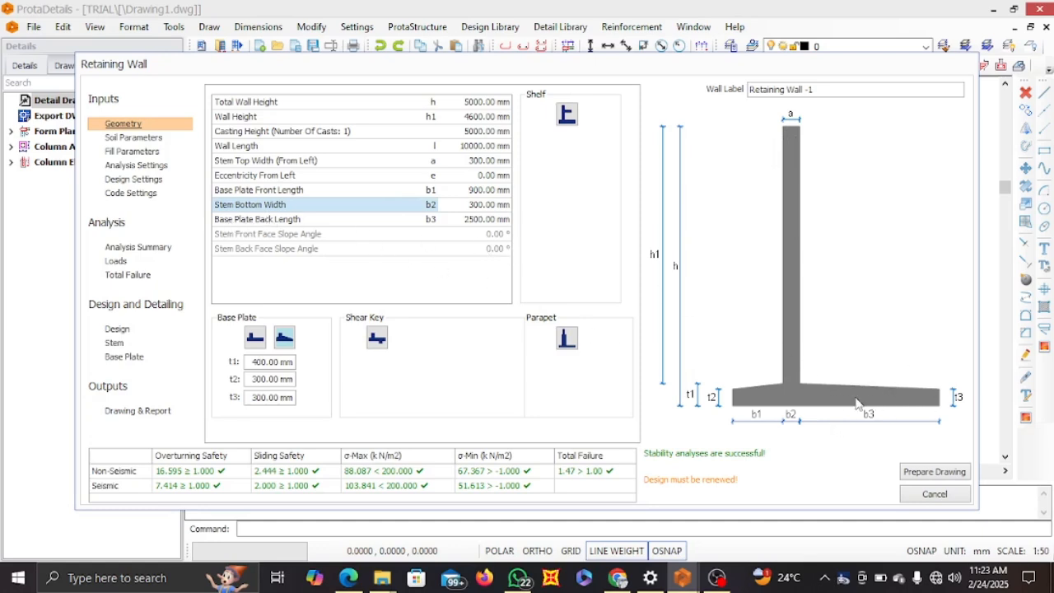
Set the base plate back length (b3) to 2000 mm and switch the base plate to the uniform-thickness type
{"action": "double_click", "coordinate": [466, 219]}
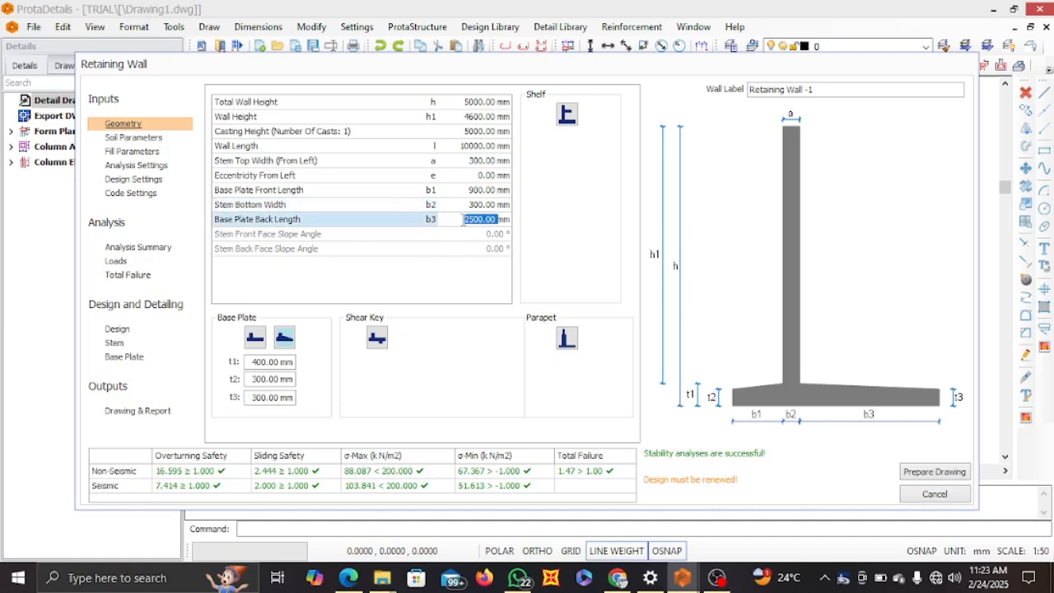
{"action": "type", "text": "2000"}
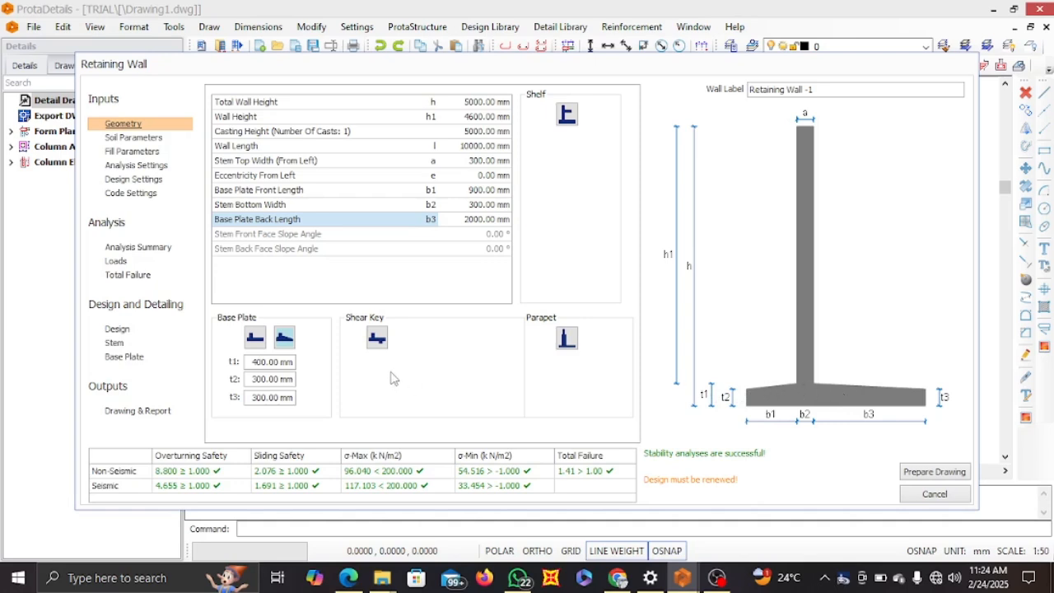
{"action": "left_click", "coordinate": [258, 341]}
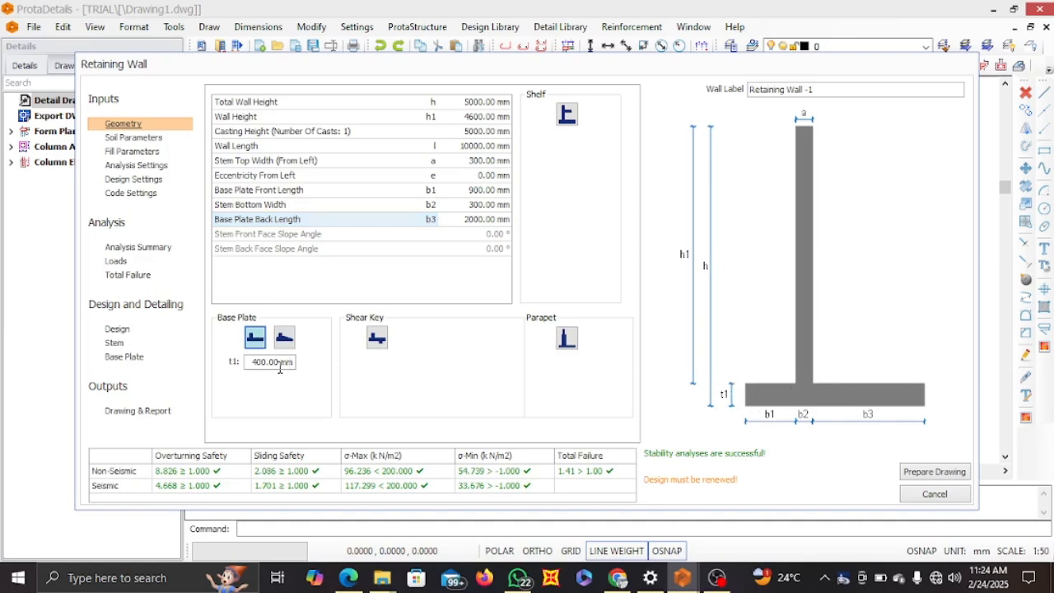
Try out a shear key and a parapet on the wall, removing each one again
{"action": "left_click", "coordinate": [377, 338]}
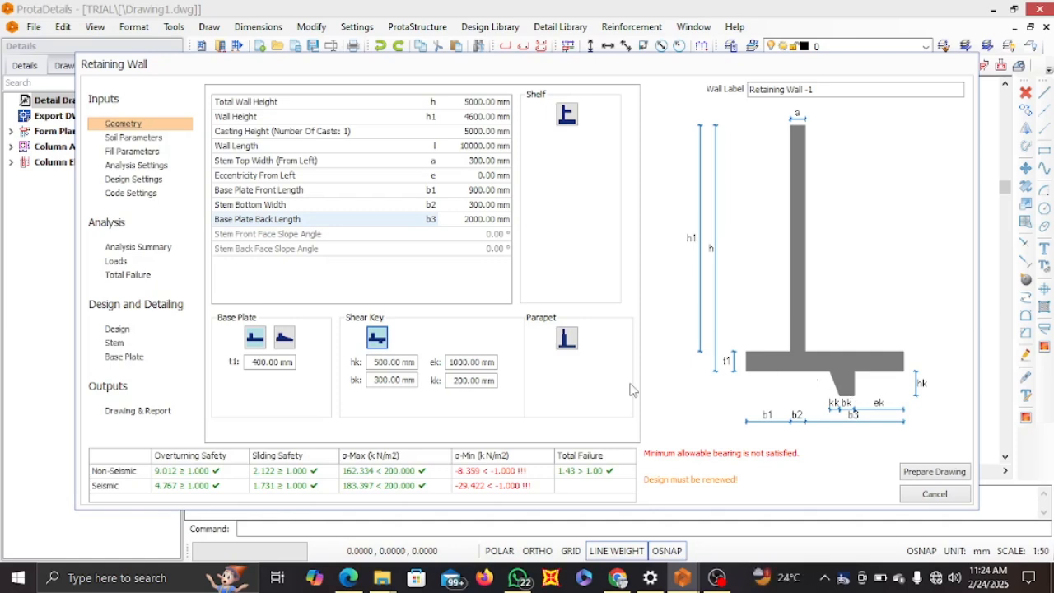
{"action": "left_click", "coordinate": [378, 339]}
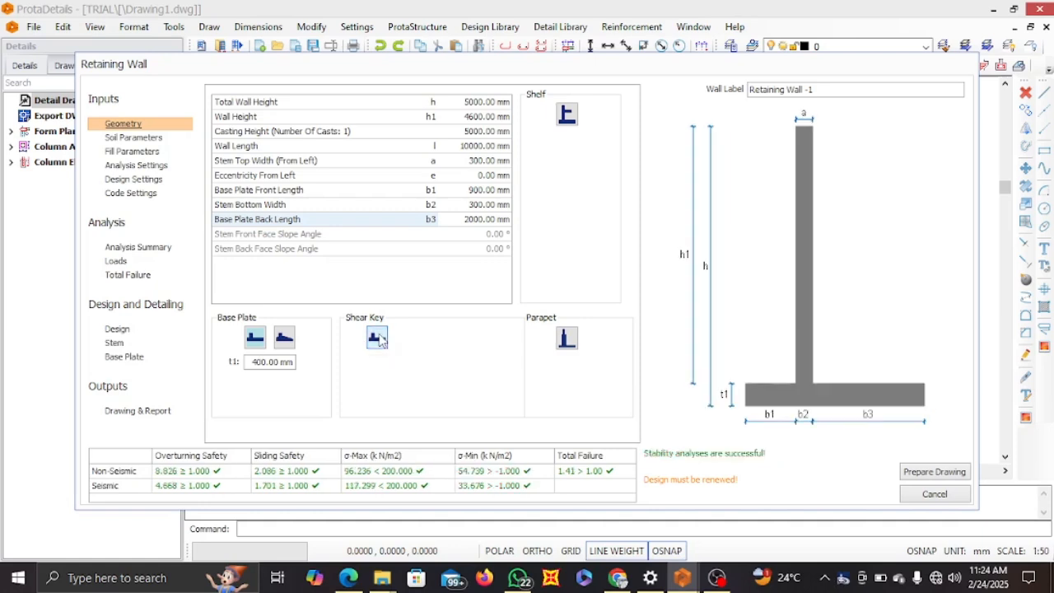
{"action": "left_click", "coordinate": [572, 344]}
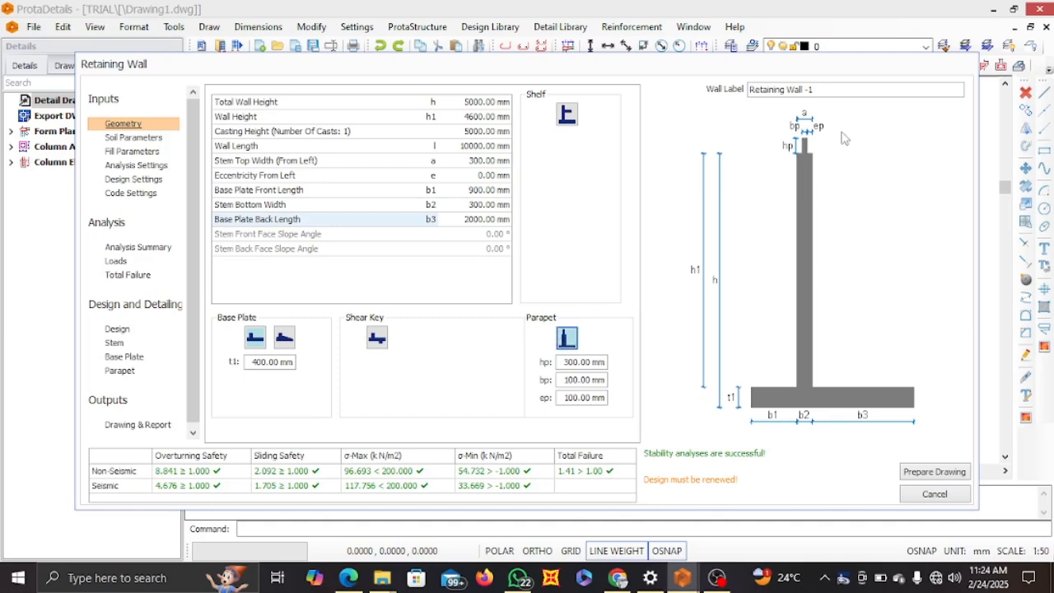
{"action": "left_click", "coordinate": [566, 337]}
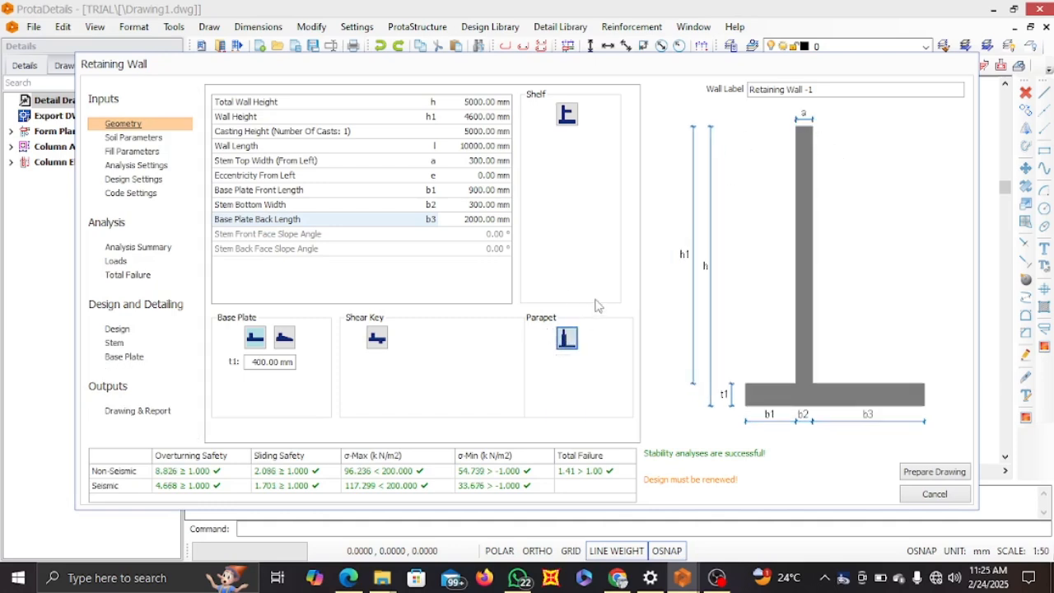
Try out a first and a second shelf on the stem and remove both again
{"action": "left_click", "coordinate": [572, 121]}
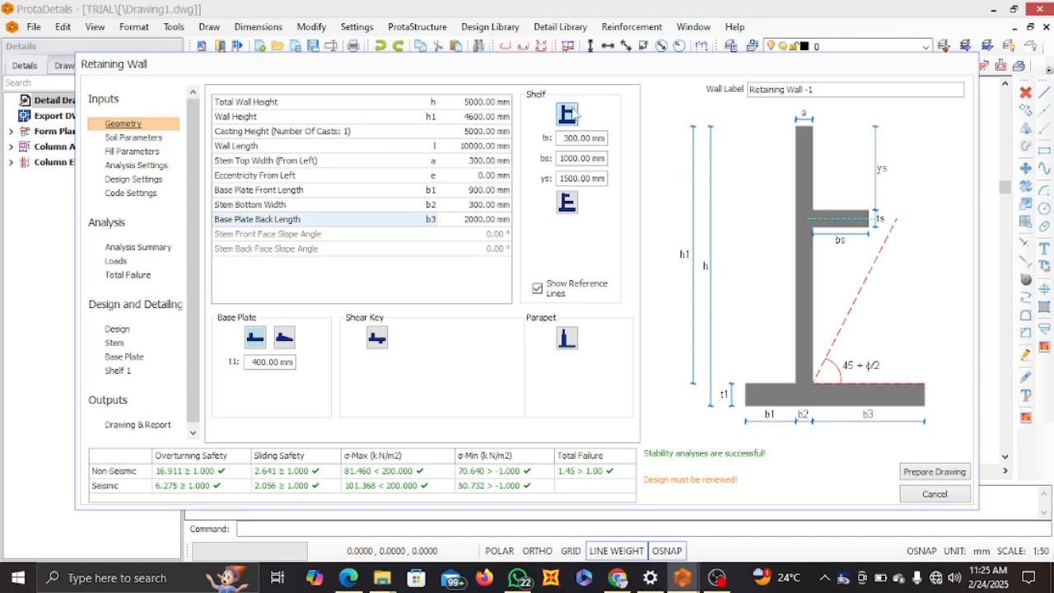
{"action": "left_click", "coordinate": [565, 204]}
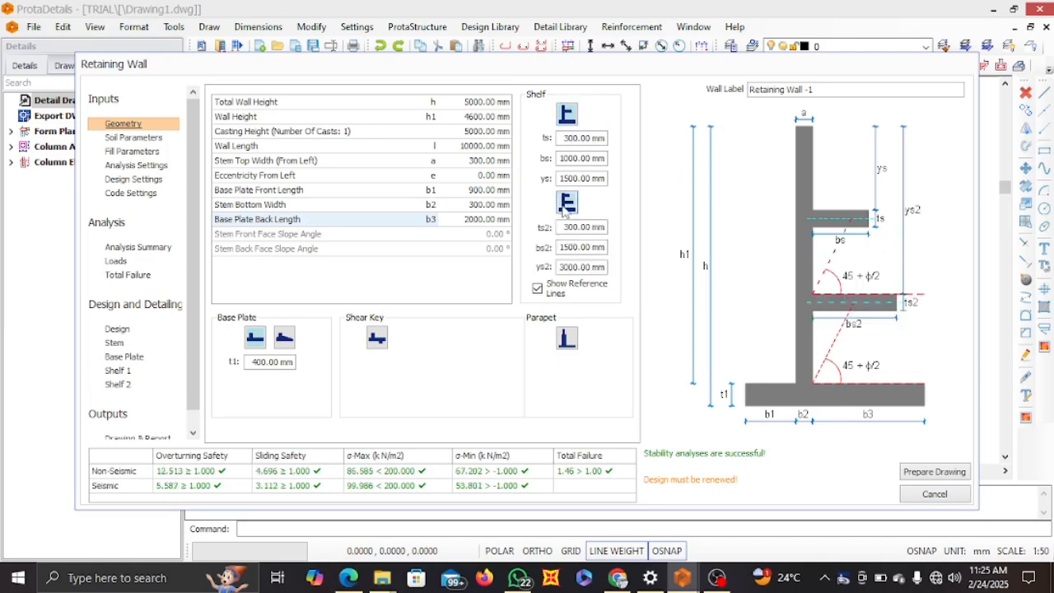
{"action": "left_click", "coordinate": [568, 120]}
{"action": "left_click", "coordinate": [568, 119]}
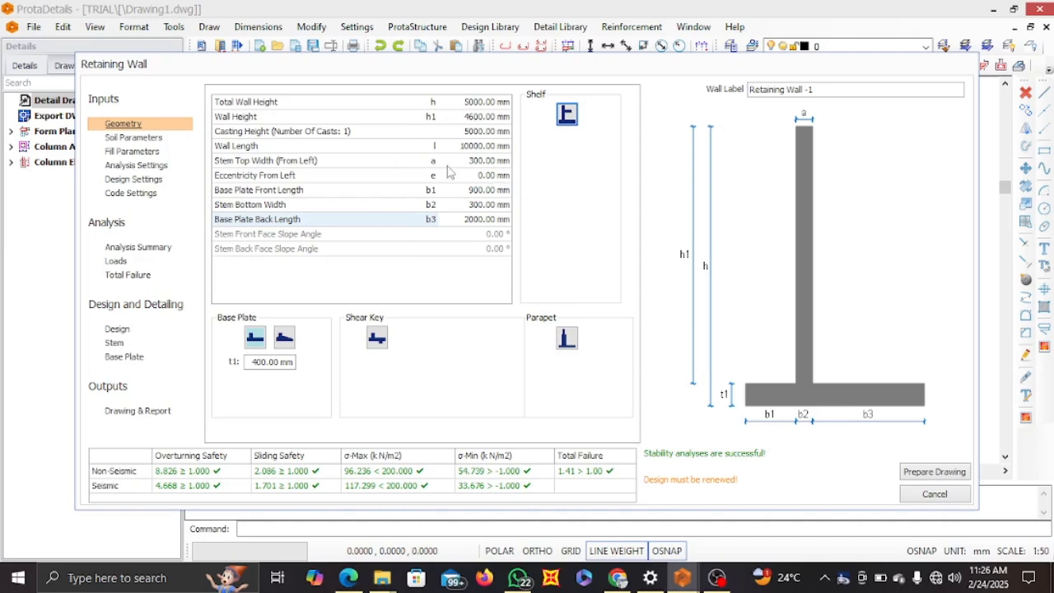
Open the soil parameters and check what the cohesive soil option does for the back fill, leaving it off
{"action": "left_click", "coordinate": [132, 138]}
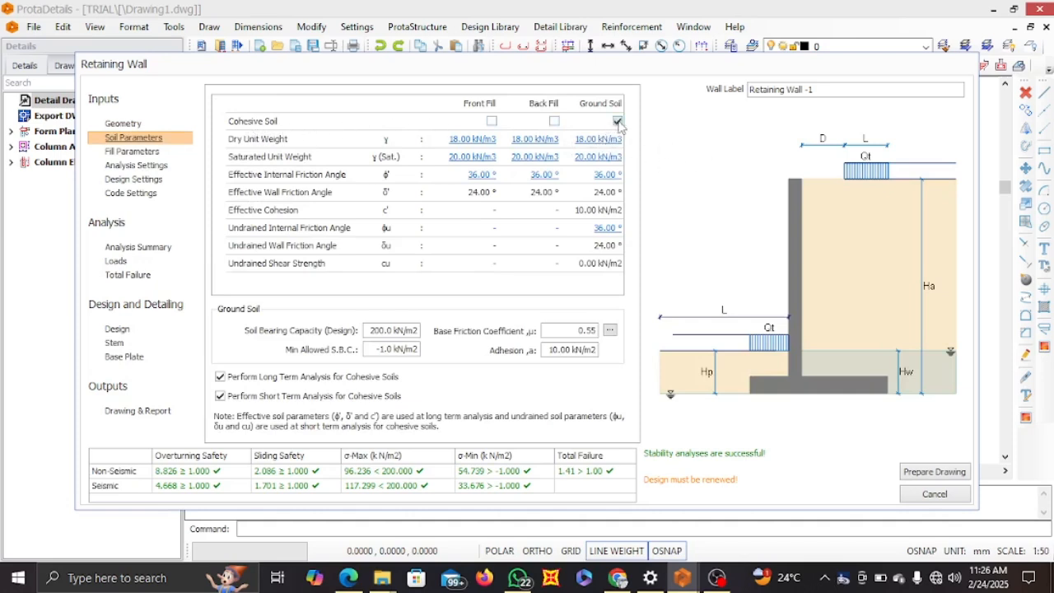
{"action": "left_click", "coordinate": [554, 122]}
{"action": "left_click", "coordinate": [554, 122]}
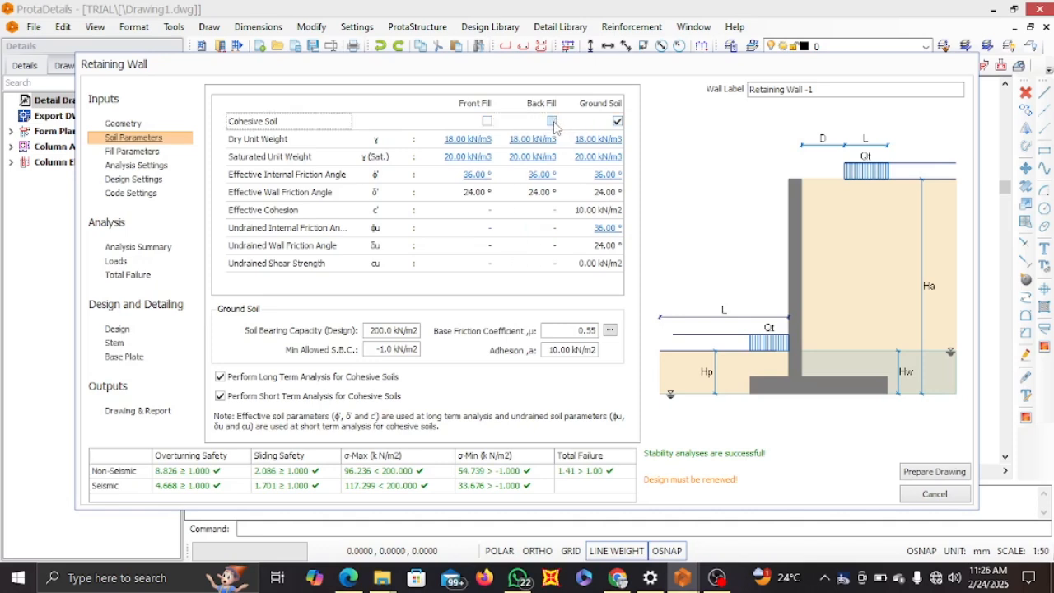
{"action": "left_click", "coordinate": [552, 122]}
{"action": "left_click", "coordinate": [303, 144]}
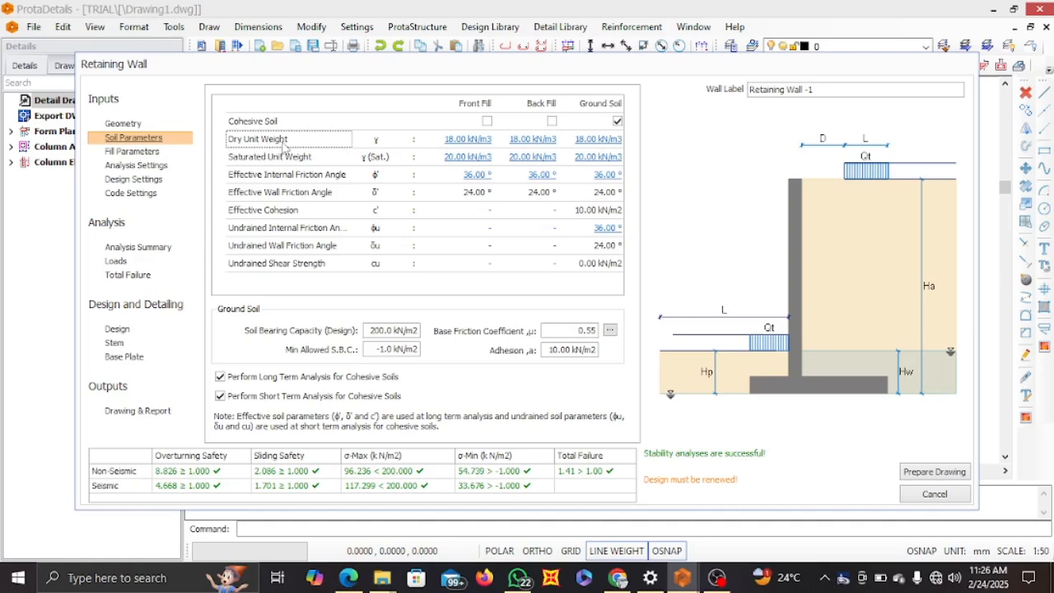
Review the front fill's unit weight and internal friction angle reference tables and the back fill's cohesive soil option, without changing anything
{"action": "left_click", "coordinate": [466, 140]}
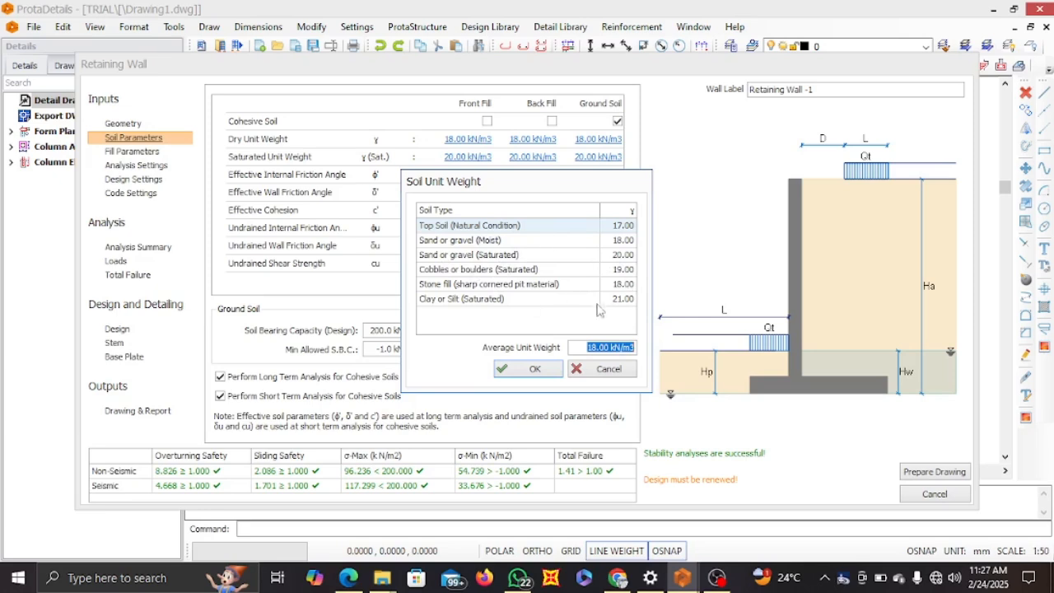
{"action": "left_click", "coordinate": [586, 369]}
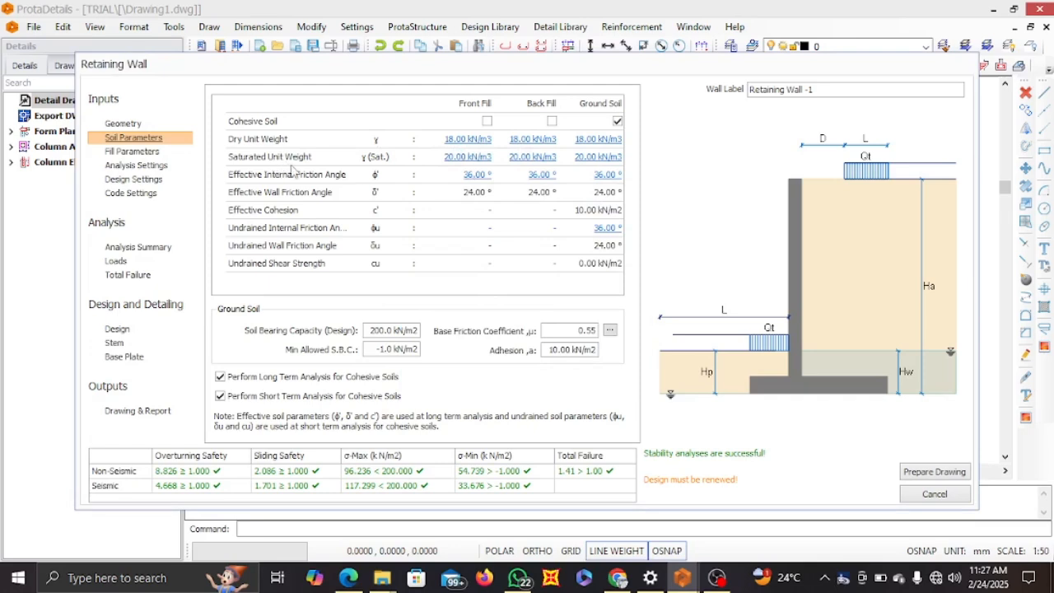
{"action": "left_click", "coordinate": [464, 159]}
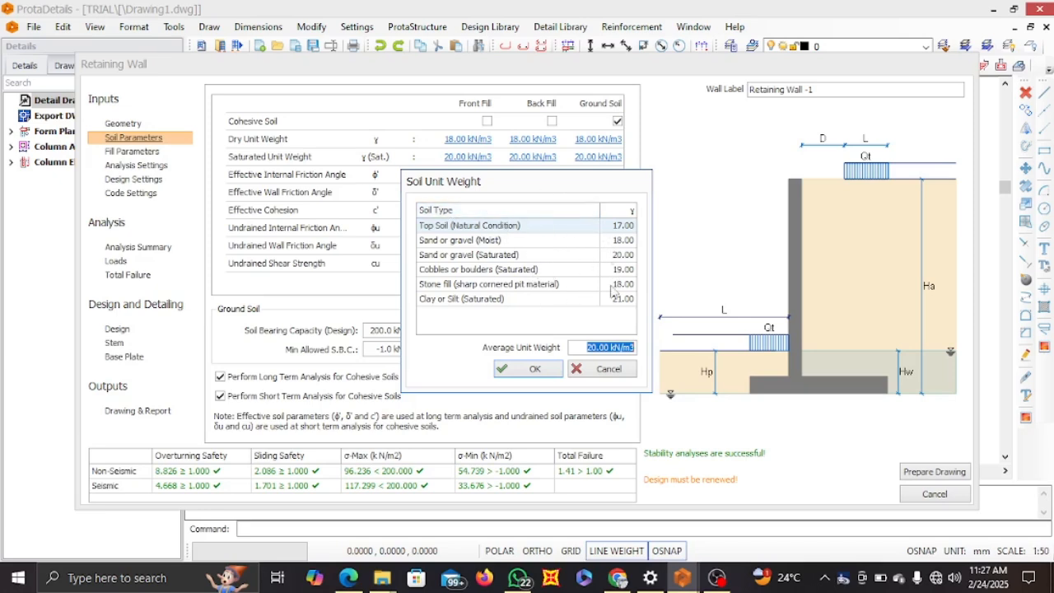
{"action": "left_click", "coordinate": [588, 373]}
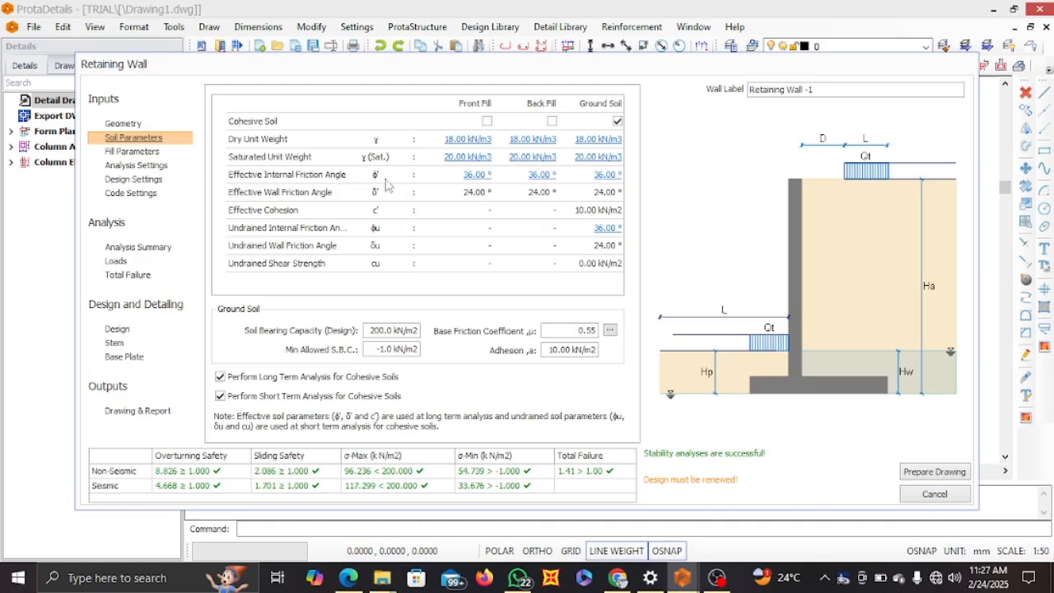
{"action": "left_click", "coordinate": [477, 178]}
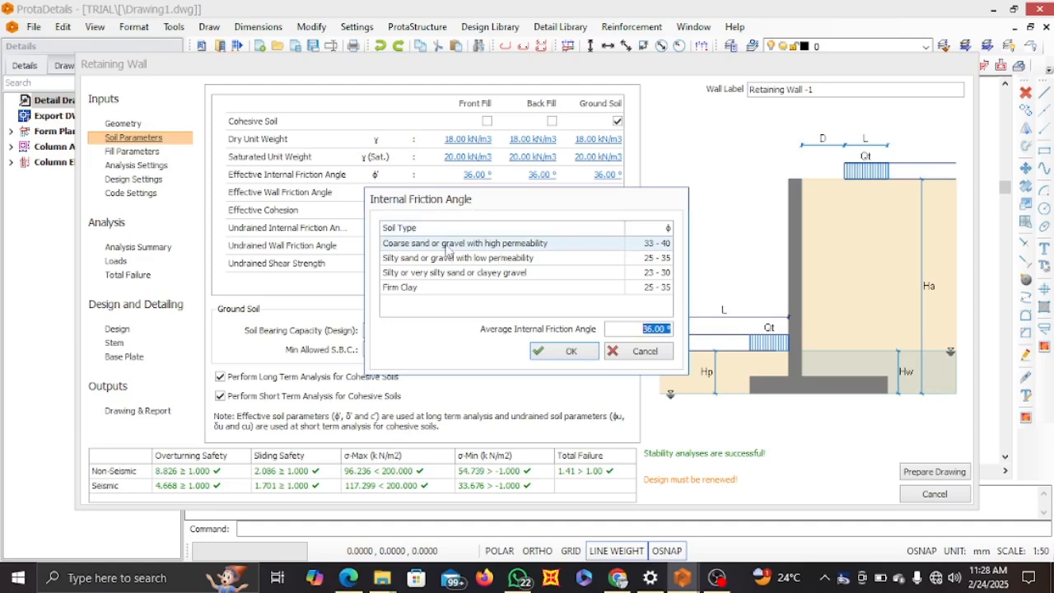
{"action": "left_click", "coordinate": [643, 351]}
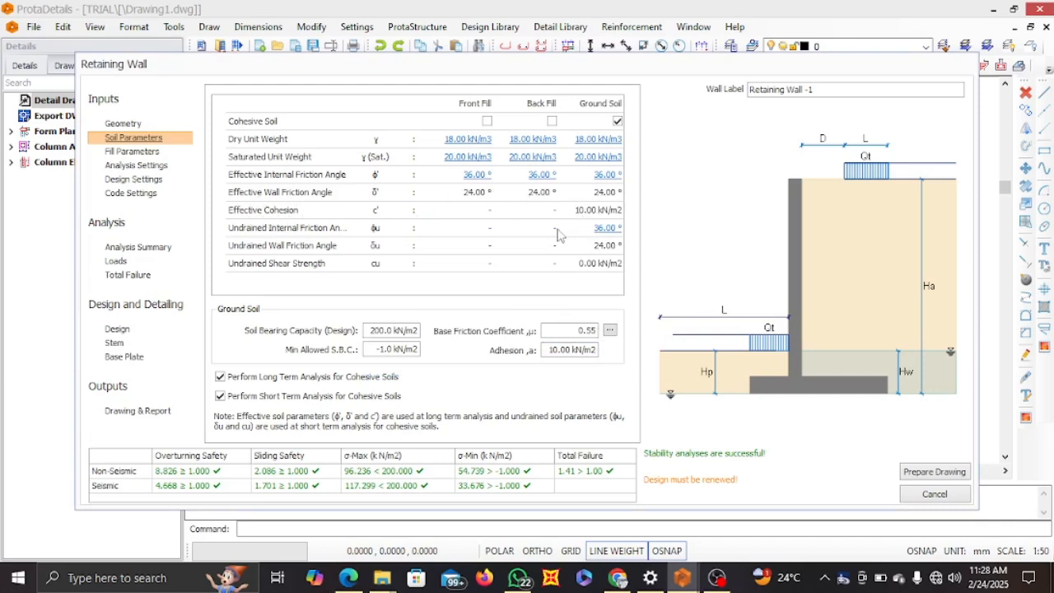
{"action": "left_click", "coordinate": [553, 122]}
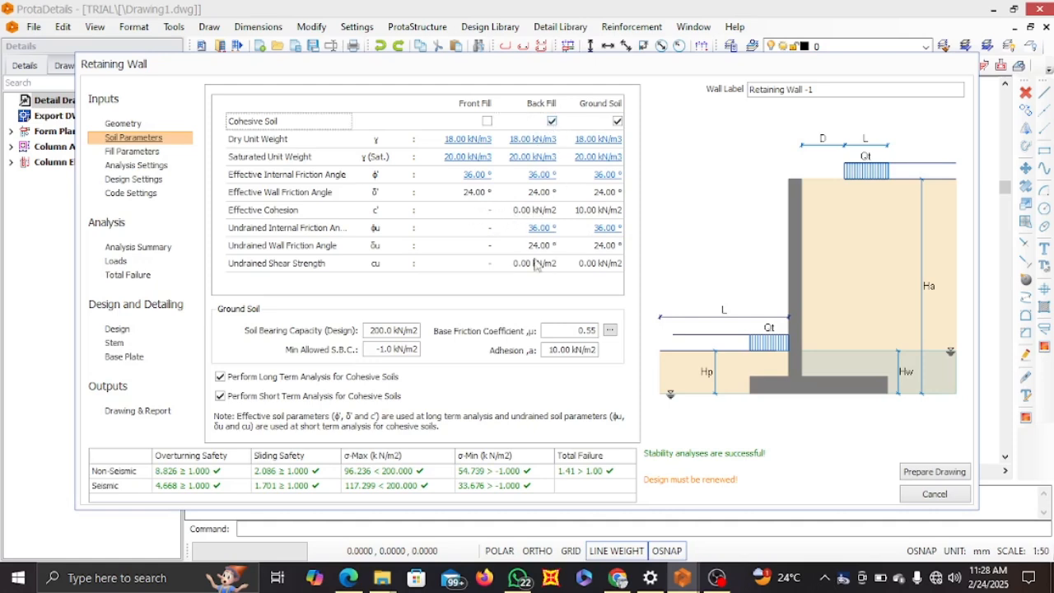
{"action": "left_click", "coordinate": [552, 121]}
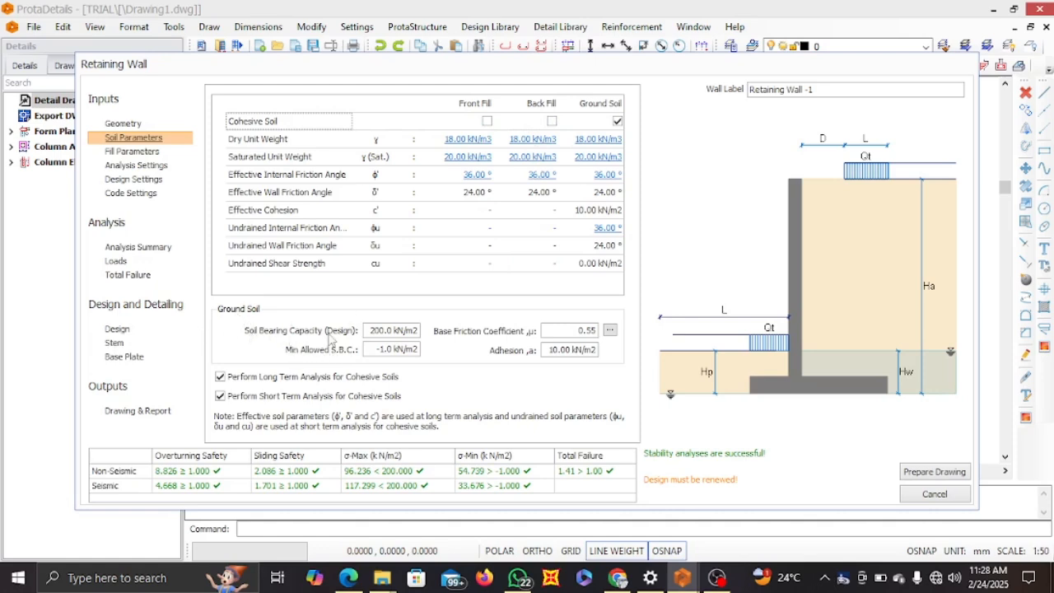
Set the ground soil's design bearing capacity to 120 kN/m2 and review the base friction coefficient table without changing its value
{"action": "double_click", "coordinate": [370, 330]}
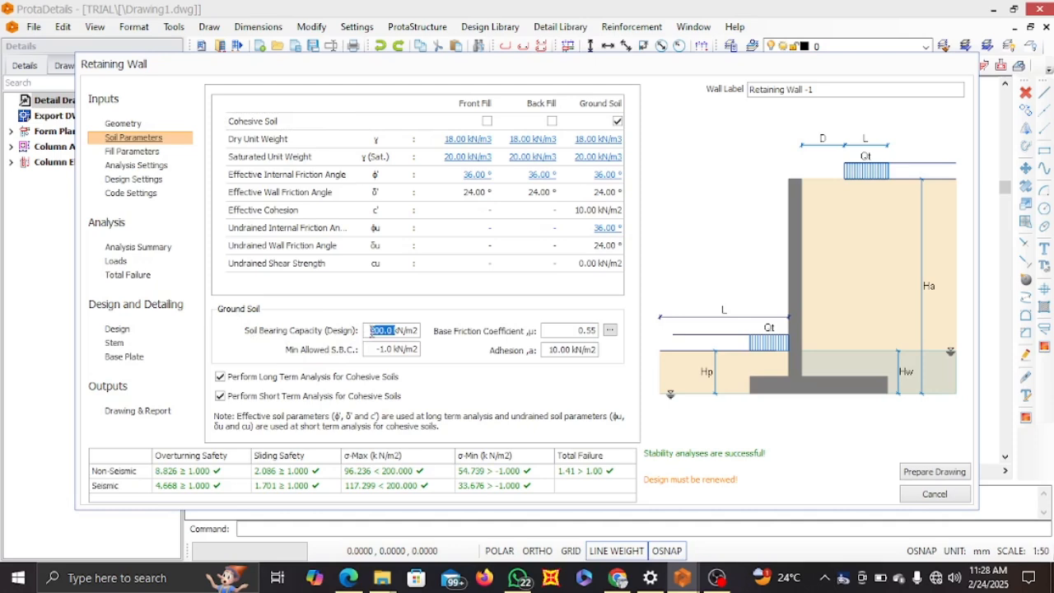
{"action": "type", "text": "1"}
{"action": "left_click", "coordinate": [609, 330]}
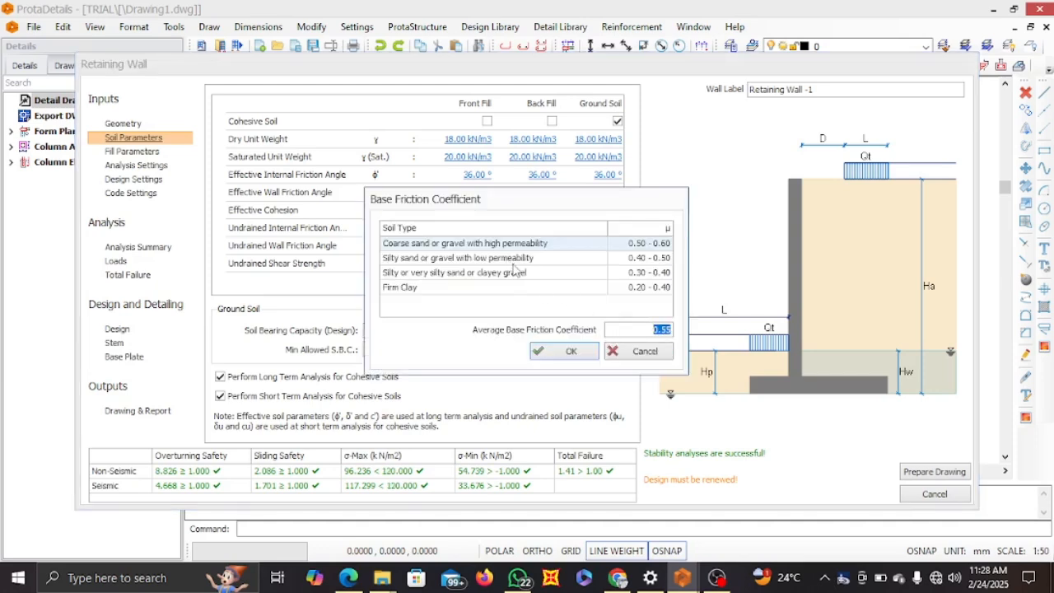
{"action": "left_click", "coordinate": [632, 350]}
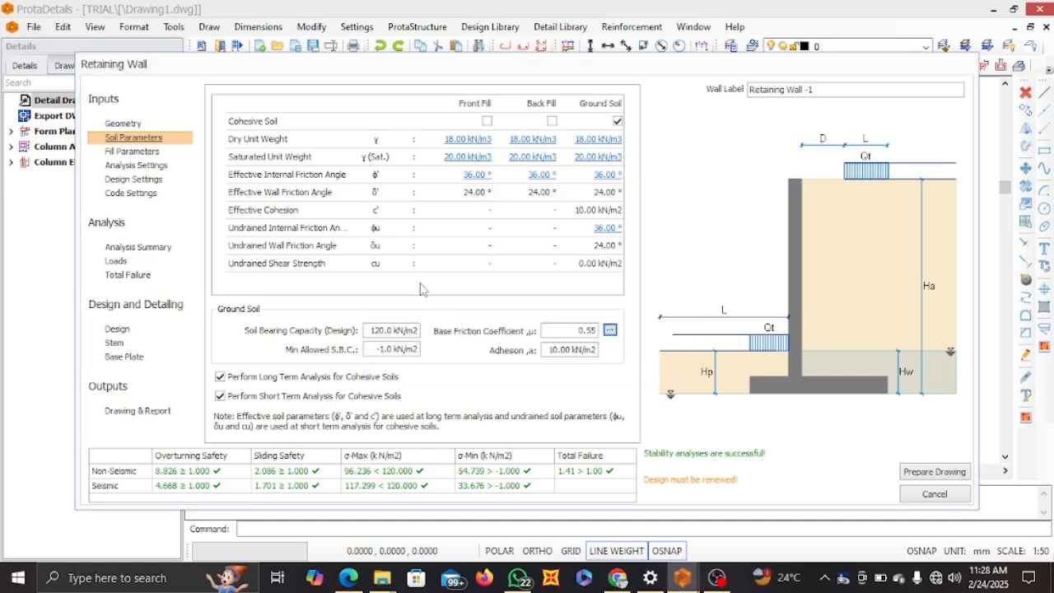
Open the fill parameters and set the front fill's soil height to 1500 mm, keeping the back fill's height
{"action": "left_click", "coordinate": [123, 152]}
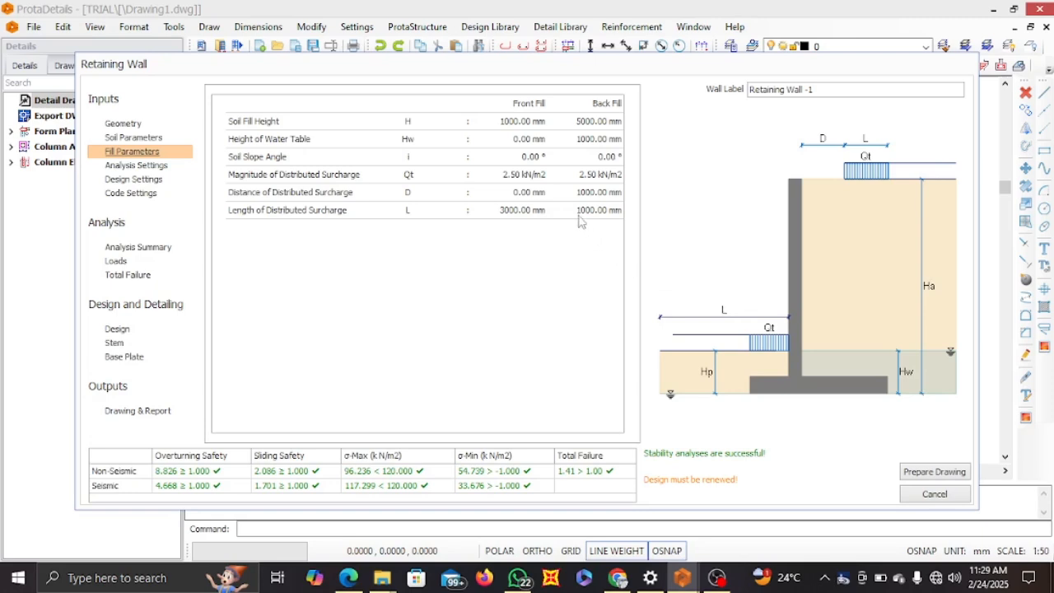
{"action": "left_click", "coordinate": [497, 122]}
{"action": "type", "text": "100"}
{"action": "left_click", "coordinate": [581, 122]}
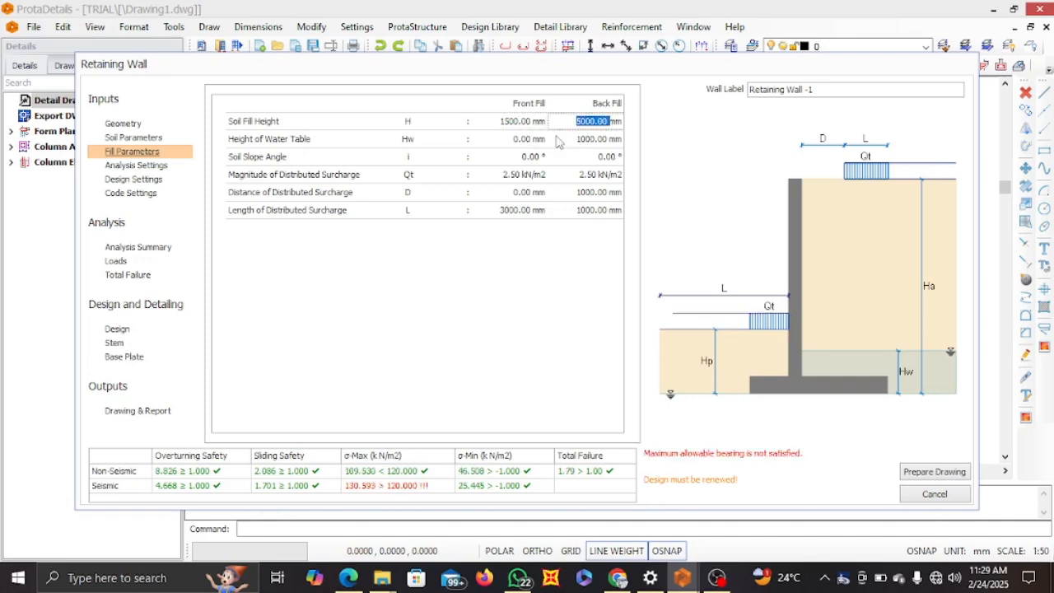
{"action": "left_click", "coordinate": [568, 273]}
Set the front fill's water table height to 500 mm, keeping the back fill's water table height
{"action": "double_click", "coordinate": [517, 138]}
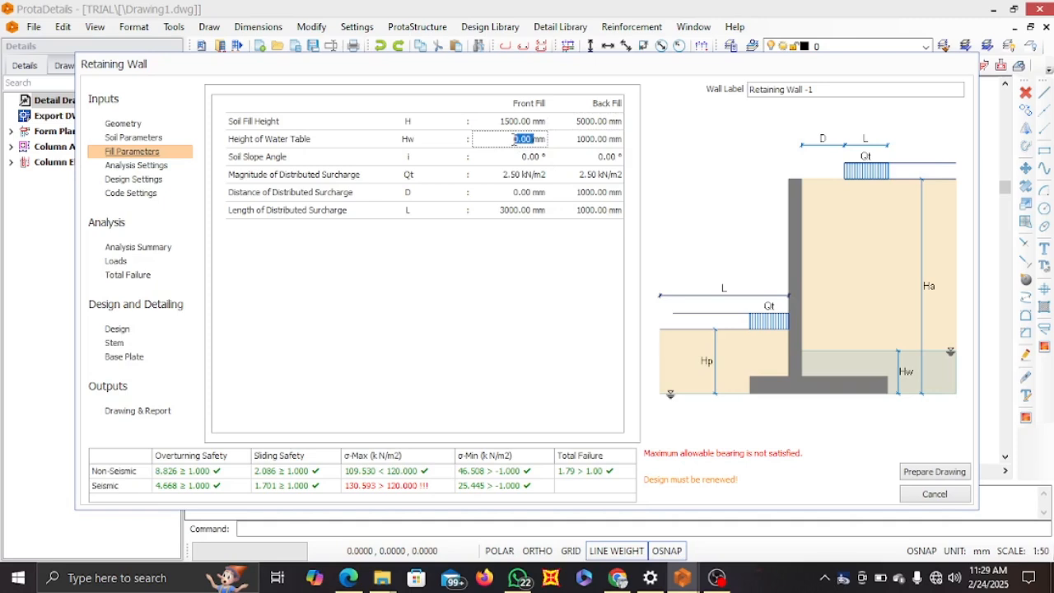
{"action": "type", "text": "50"}
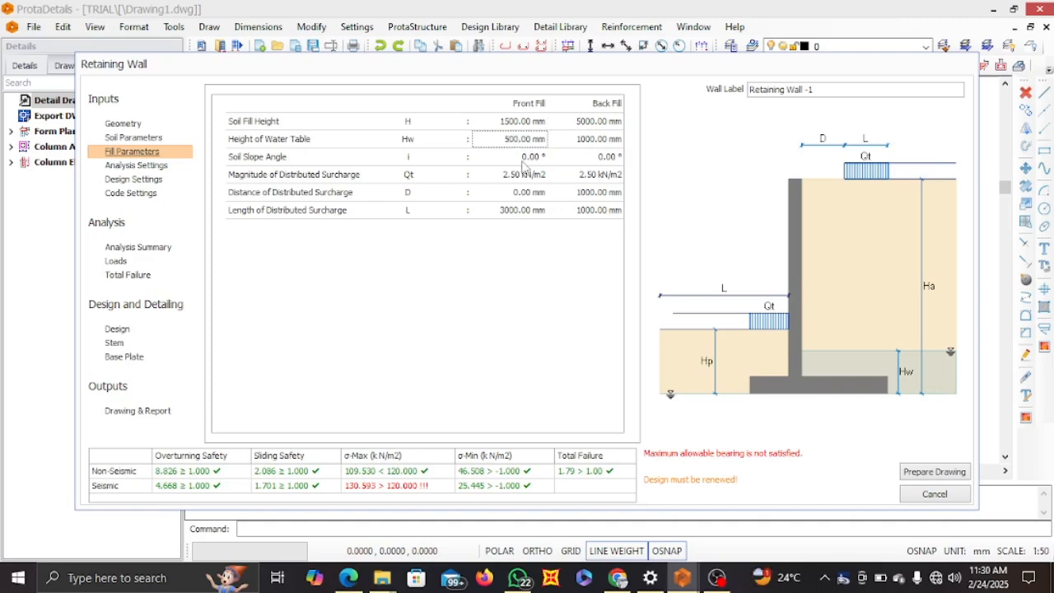
{"action": "left_click", "coordinate": [577, 140]}
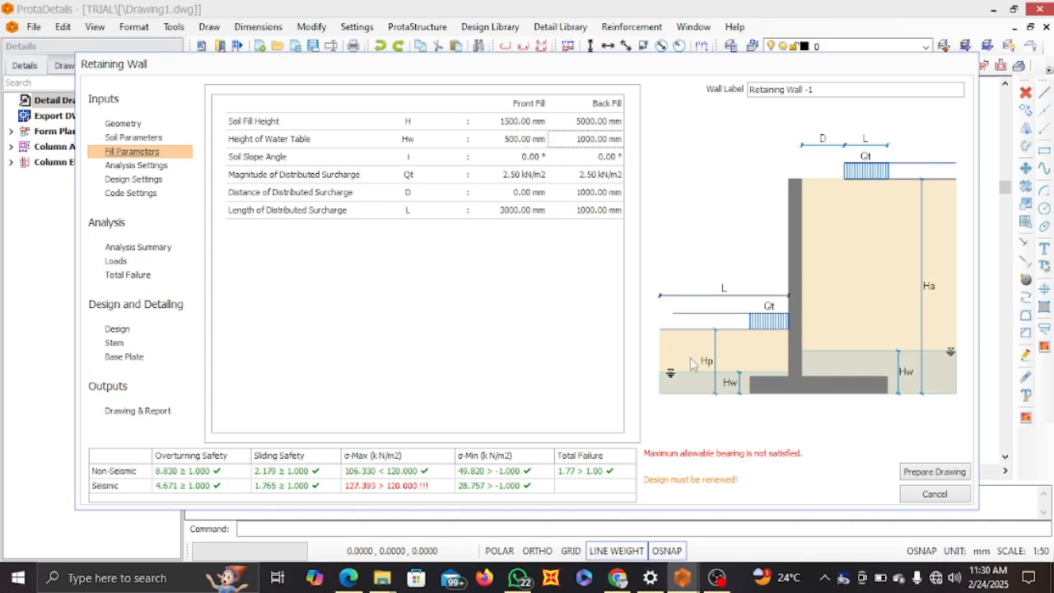
{"action": "double_click", "coordinate": [577, 140]}
{"action": "left_click", "coordinate": [568, 250]}
Try a back fill soil slope angle of 30° and reset it to 0°
{"action": "left_click", "coordinate": [595, 157]}
{"action": "type", "text": "5"}
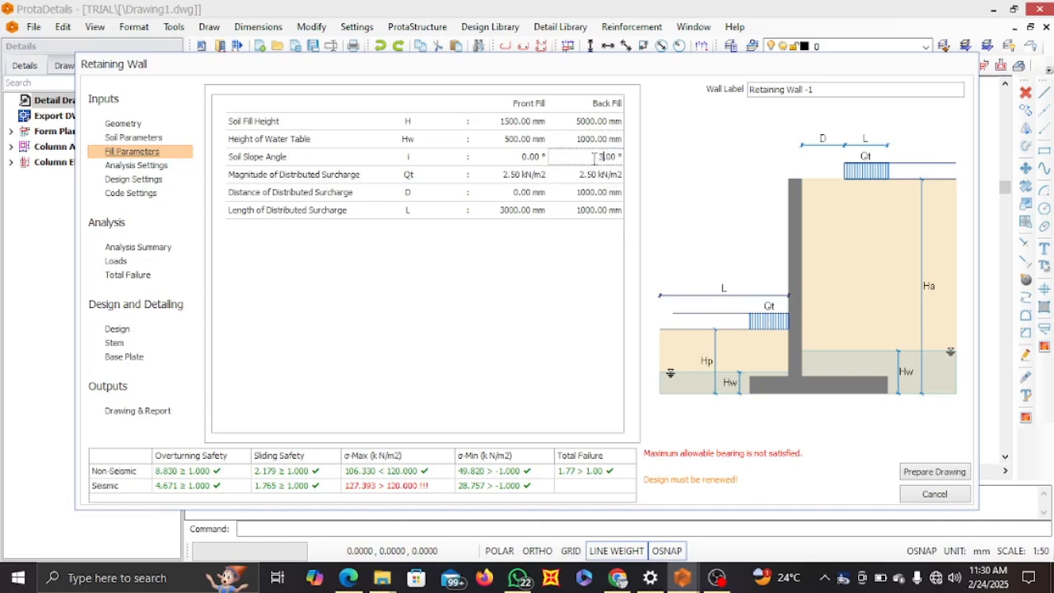
{"action": "type", "text": "0"}
{"action": "key", "text": "Return"}
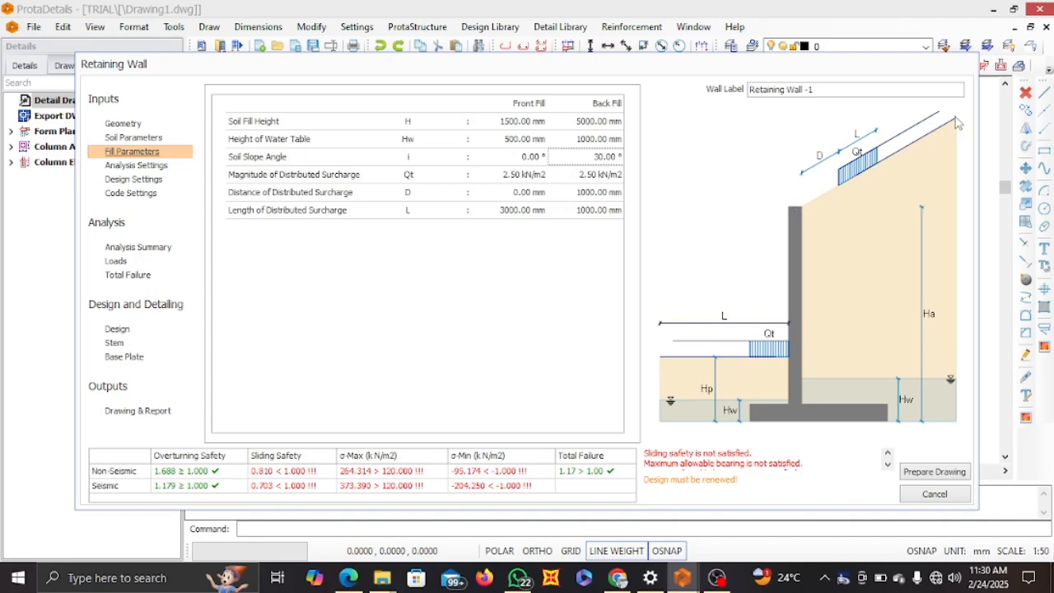
{"action": "left_click", "coordinate": [594, 158]}
{"action": "type", "text": "0"}
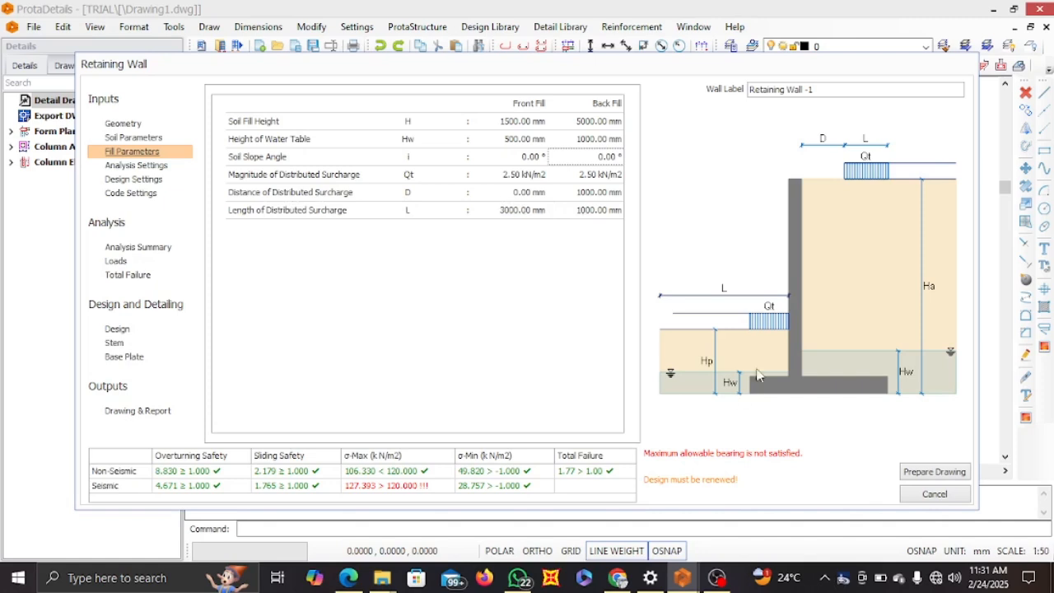
Set the back fill's distance of distributed surcharge to 0 mm
{"action": "left_click", "coordinate": [576, 193]}
{"action": "type", "text": "0"}
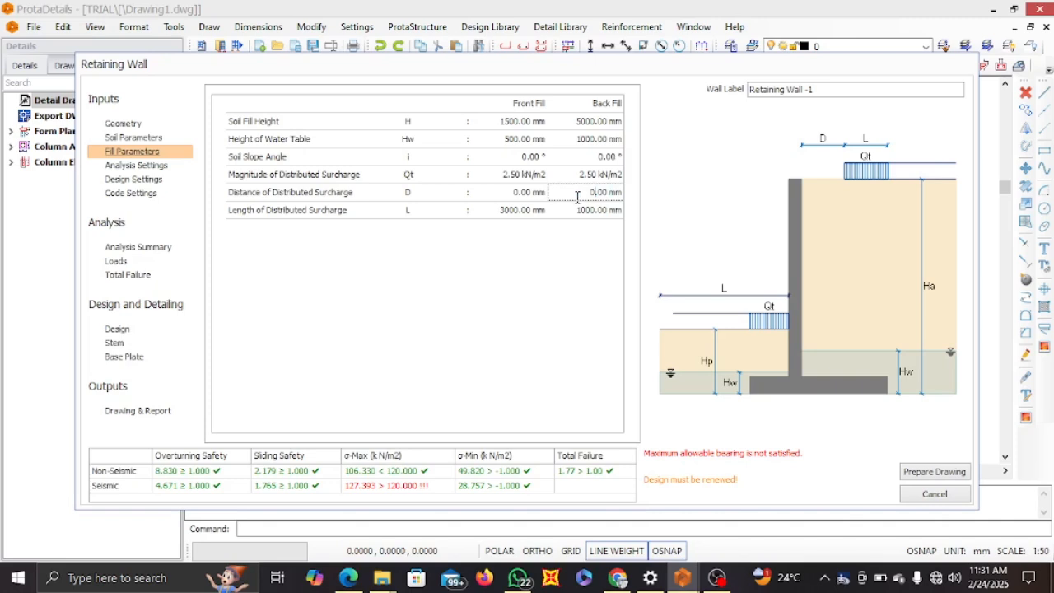
{"action": "key", "text": "Return"}
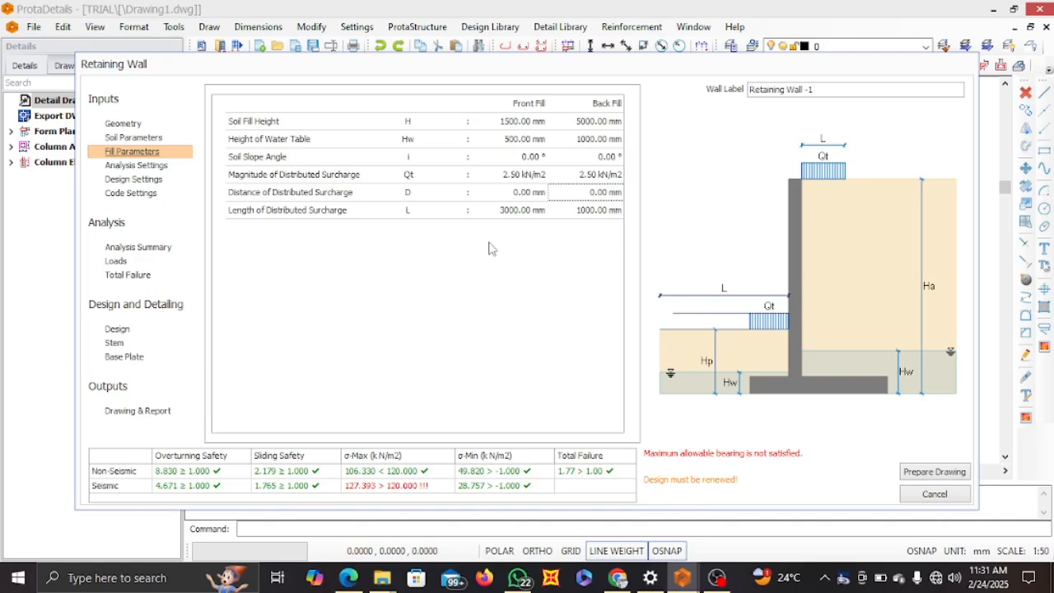
In the analysis settings, include adhesion in the sliding check and the dynamic effects of stem, base plate and fill weights in all calculations
{"action": "left_click", "coordinate": [153, 167]}
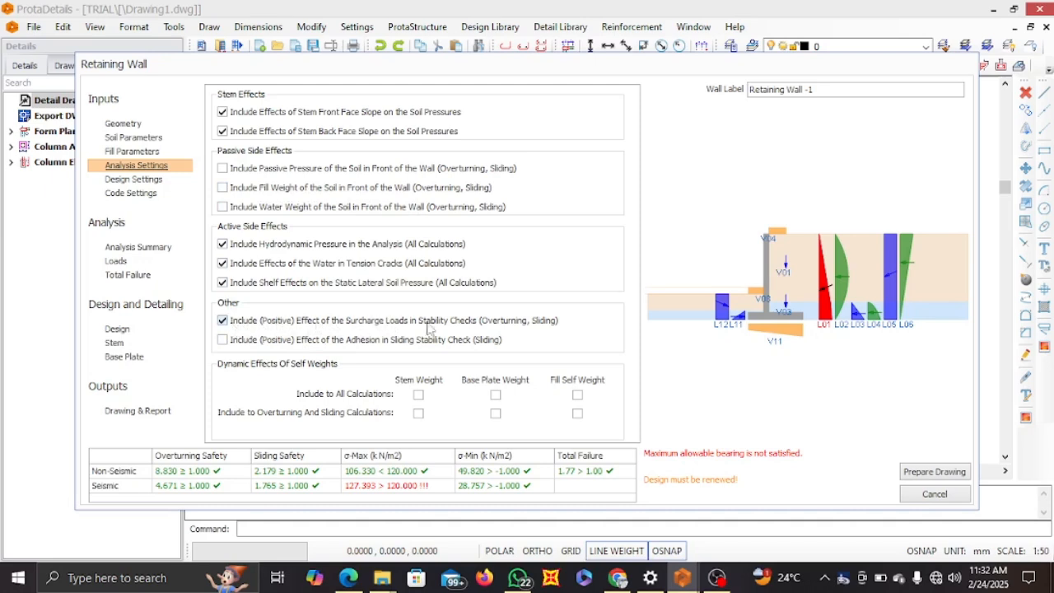
{"action": "left_click", "coordinate": [224, 342]}
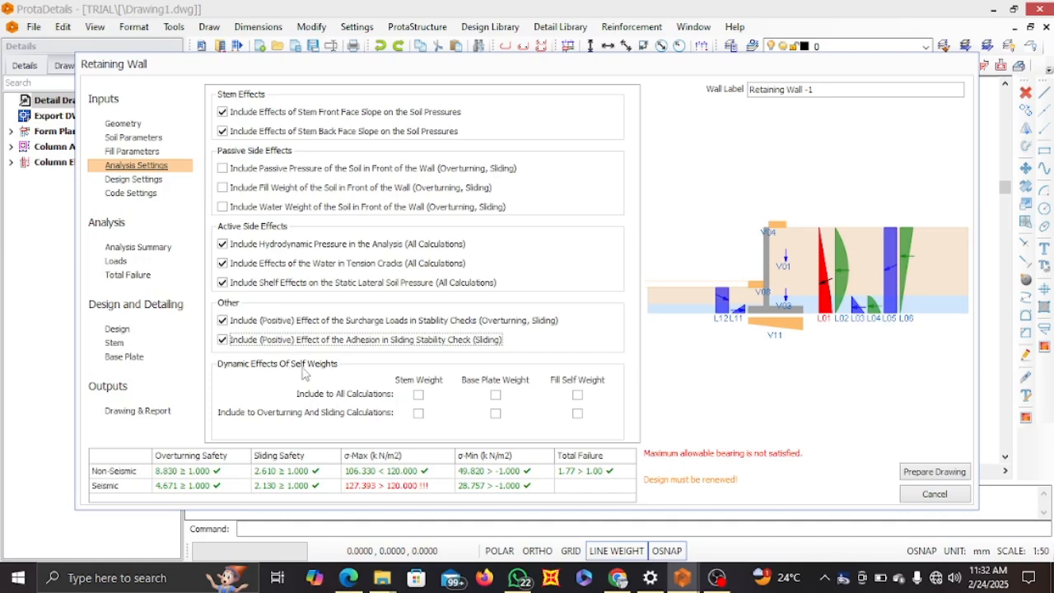
{"action": "left_click", "coordinate": [418, 395]}
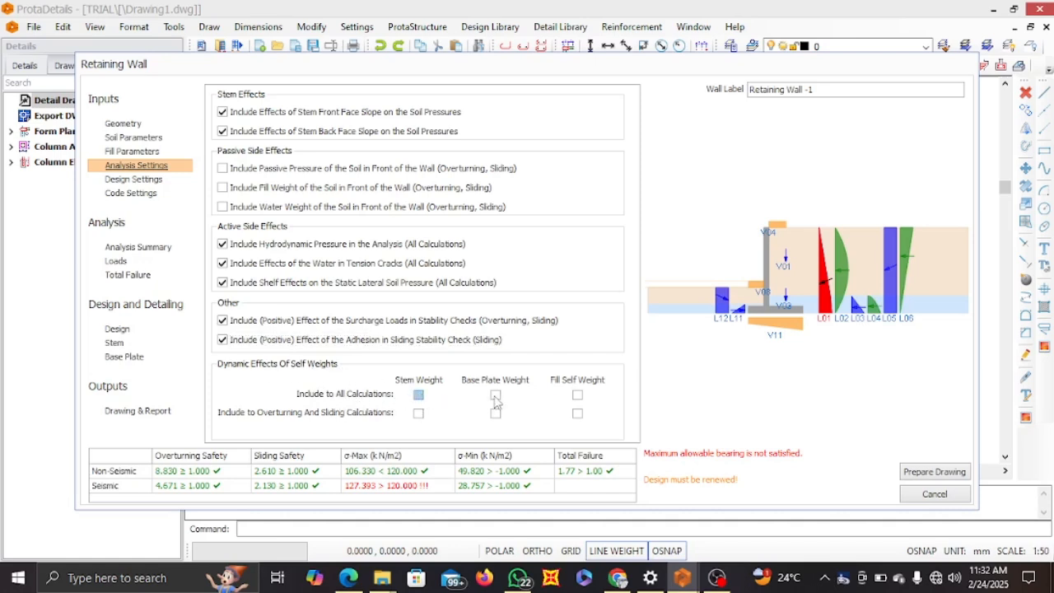
{"action": "left_click", "coordinate": [577, 394]}
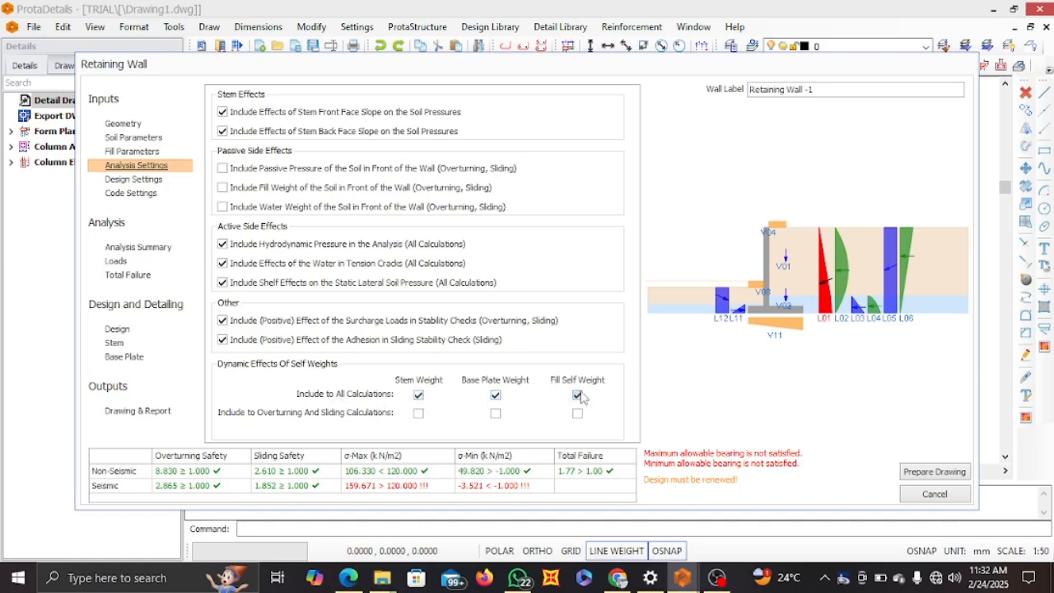
Switch the adhesion effect in the sliding stability check off and on again to compare the results
{"action": "left_click", "coordinate": [223, 340]}
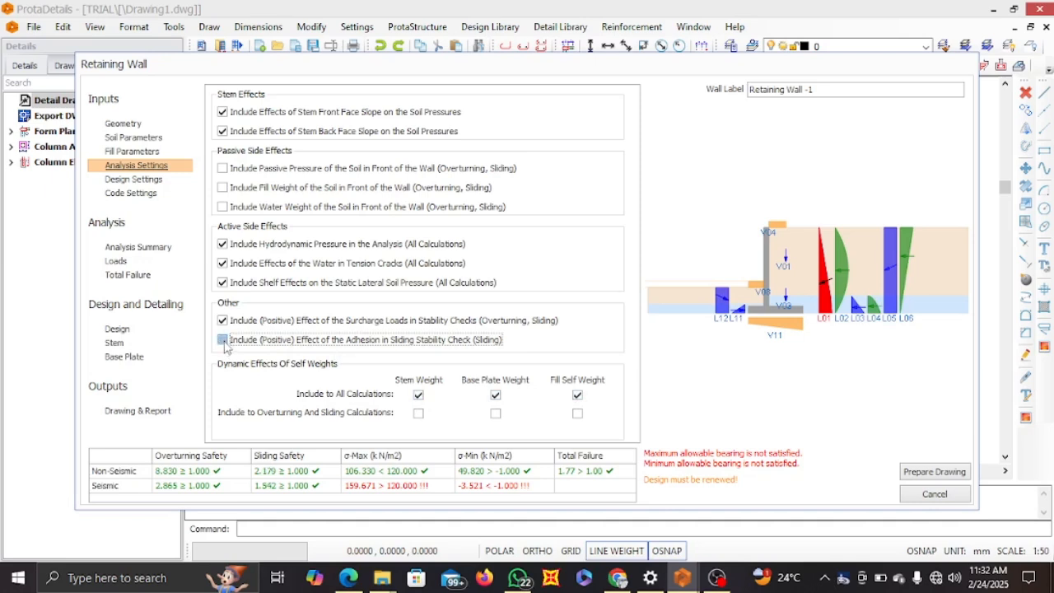
{"action": "left_click", "coordinate": [224, 342]}
{"action": "left_click", "coordinate": [226, 342]}
Open the design settings and review the available concrete grades, keeping C20/25
{"action": "left_click", "coordinate": [124, 179]}
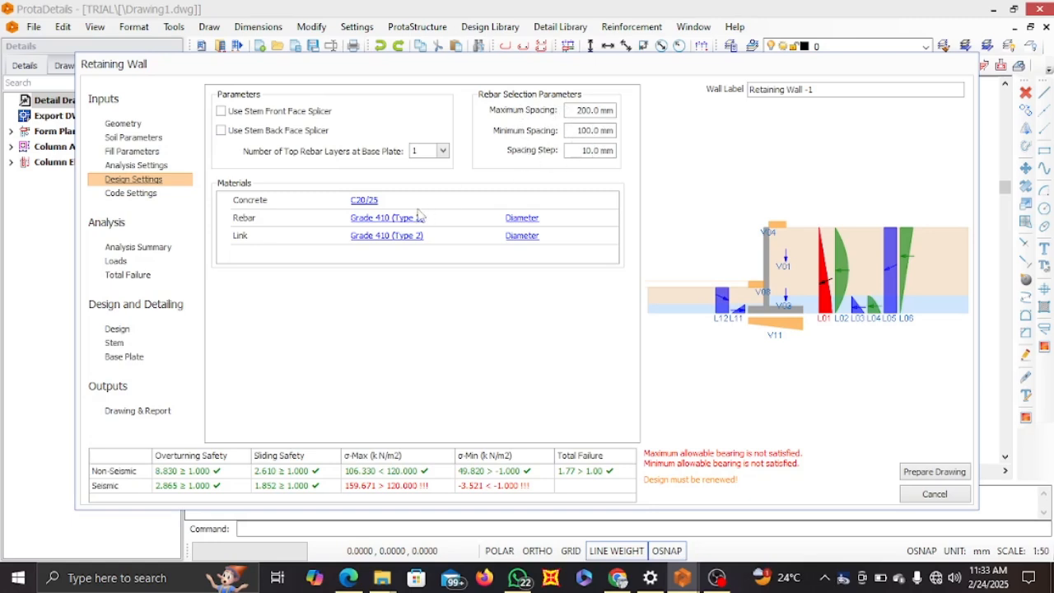
{"action": "left_click", "coordinate": [364, 202]}
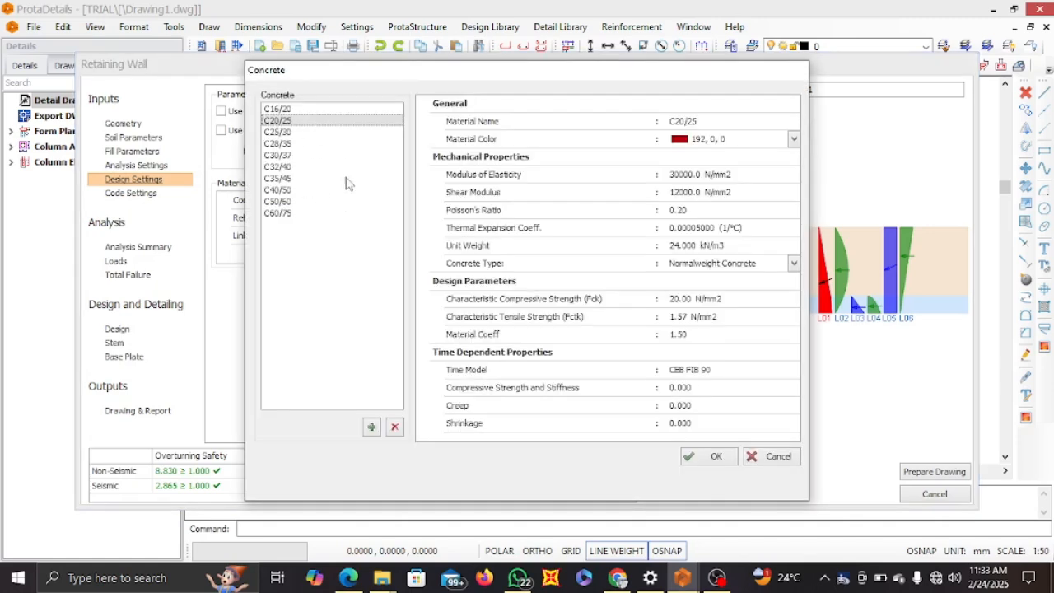
{"action": "left_click", "coordinate": [712, 458]}
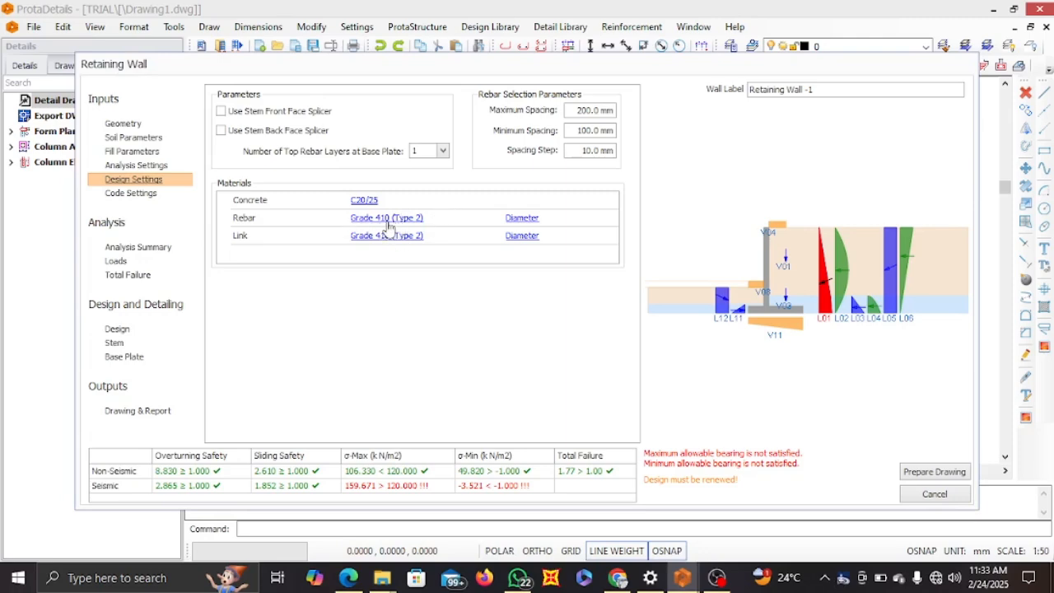
Open the main rebar's diameter table, enable 12 mm bars for columns and walls, and disable their 10 and 13 mm bars
{"action": "left_click", "coordinate": [512, 223]}
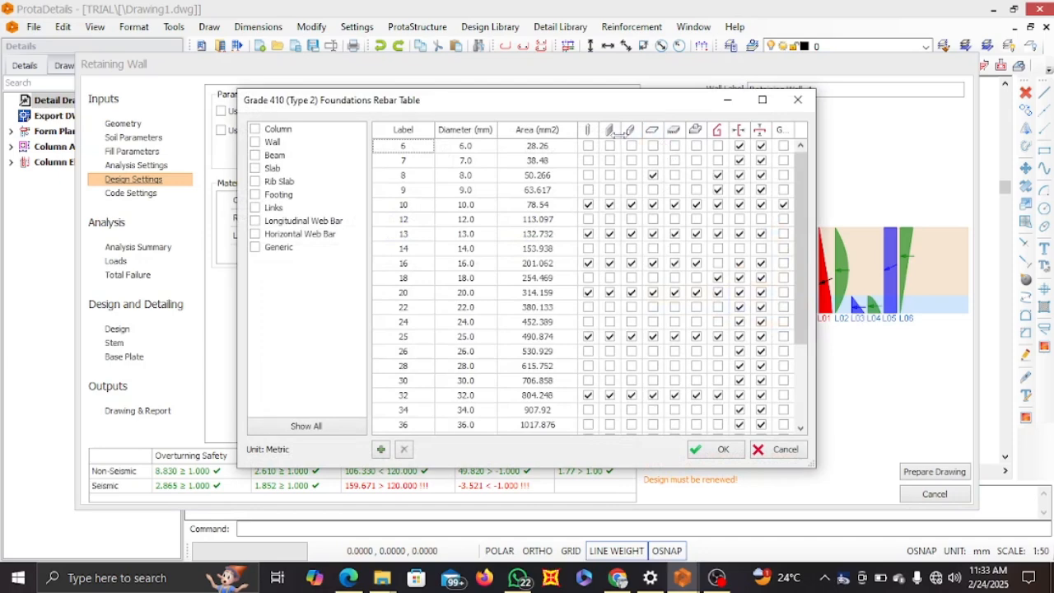
{"action": "left_click", "coordinate": [612, 216]}
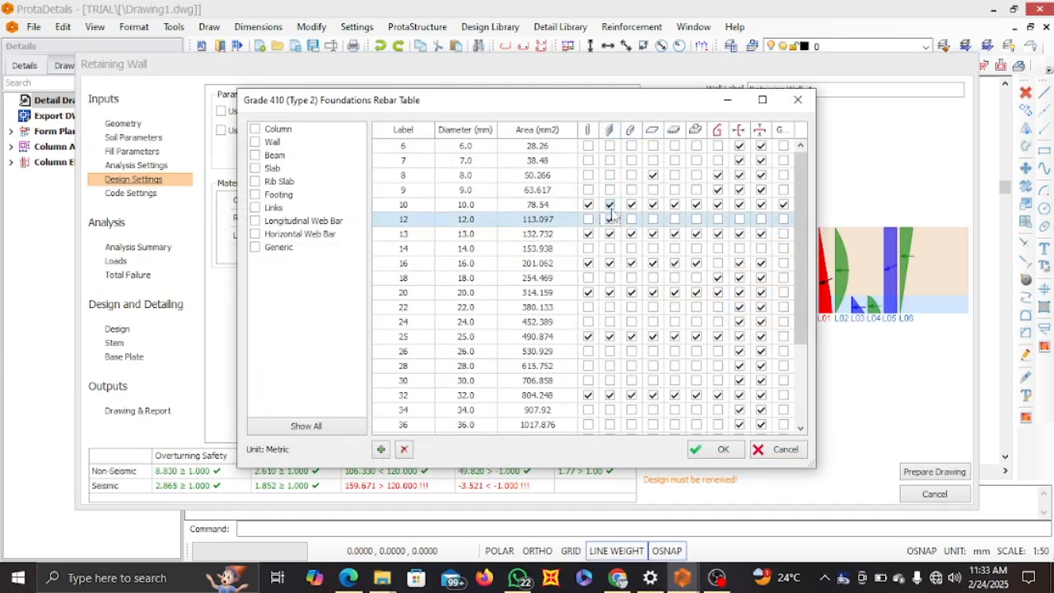
{"action": "left_click", "coordinate": [611, 207]}
{"action": "left_click", "coordinate": [590, 206]}
{"action": "left_click", "coordinate": [590, 220]}
{"action": "left_click", "coordinate": [591, 233]}
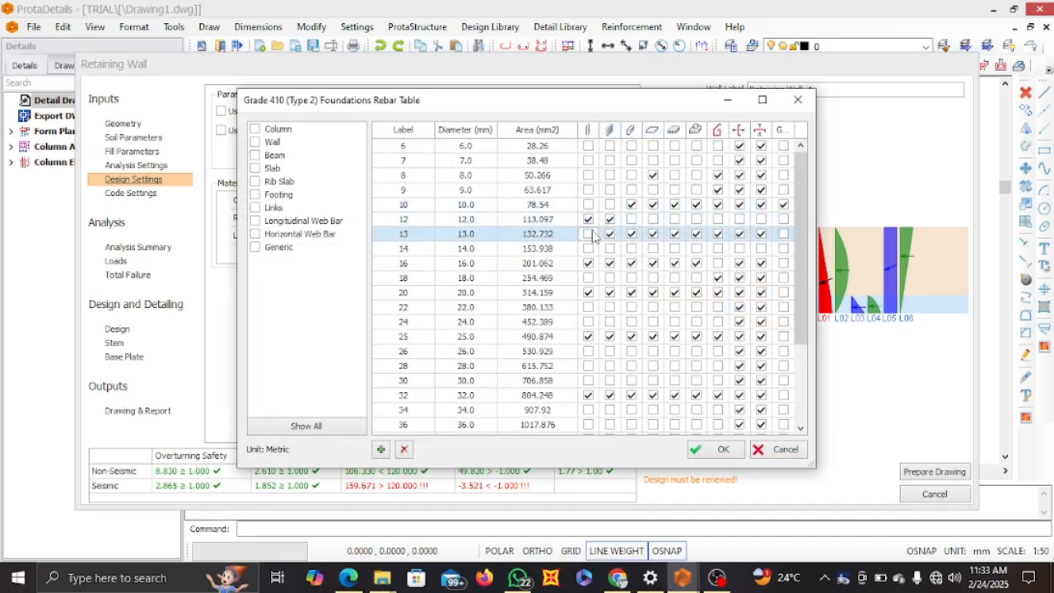
{"action": "left_click", "coordinate": [610, 234]}
Enable 12 mm bars for beams and slabs, and disable their 10 and 13 mm bars as well as the slab's 8 mm bar
{"action": "left_click", "coordinate": [632, 219]}
{"action": "left_click", "coordinate": [632, 204]}
{"action": "left_click", "coordinate": [631, 234]}
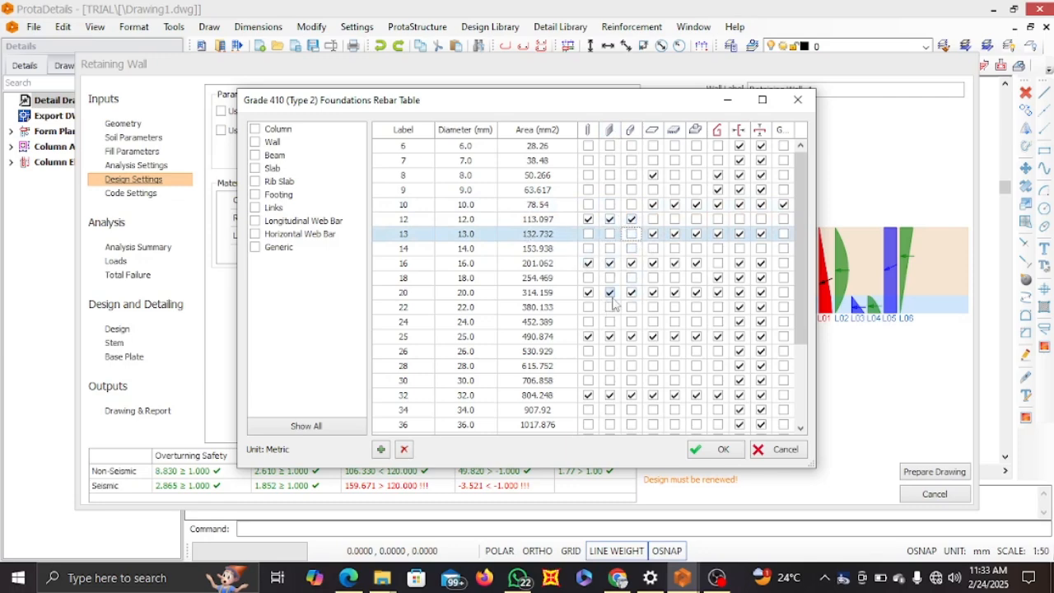
{"action": "left_click", "coordinate": [653, 219]}
{"action": "left_click", "coordinate": [653, 204]}
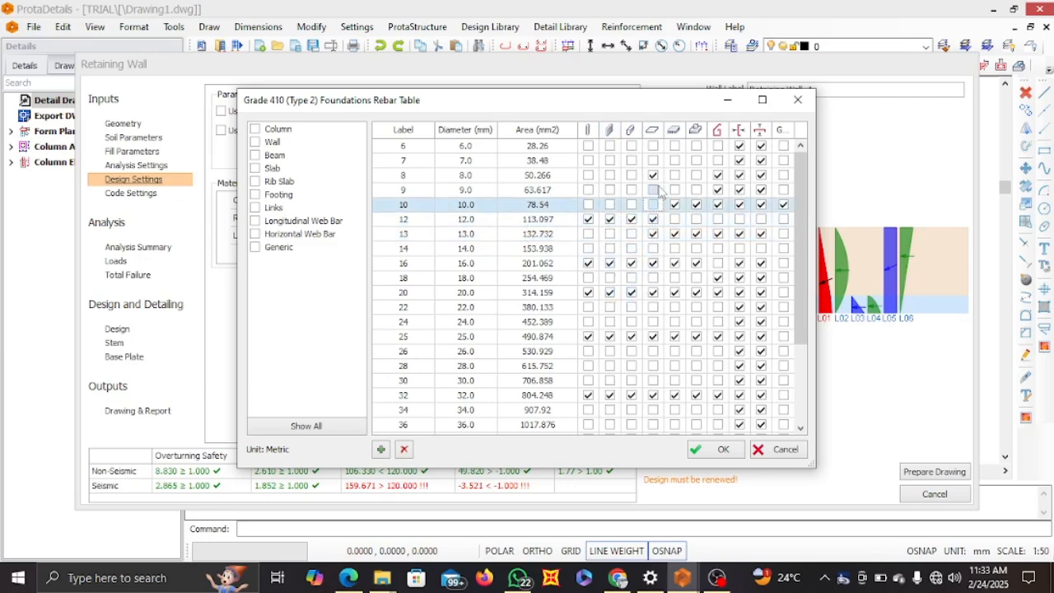
{"action": "left_click", "coordinate": [653, 175]}
{"action": "left_click", "coordinate": [654, 234]}
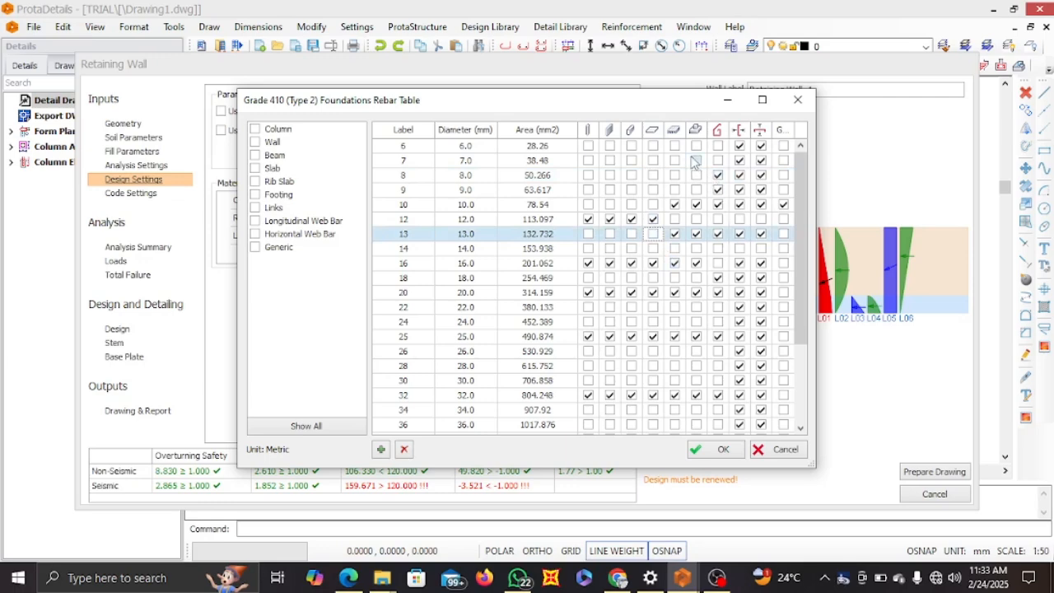
Enable 12 mm bars for footings and rib slabs, and disable their 10 and 13 mm bars
{"action": "left_click", "coordinate": [696, 219]}
{"action": "left_click", "coordinate": [696, 204]}
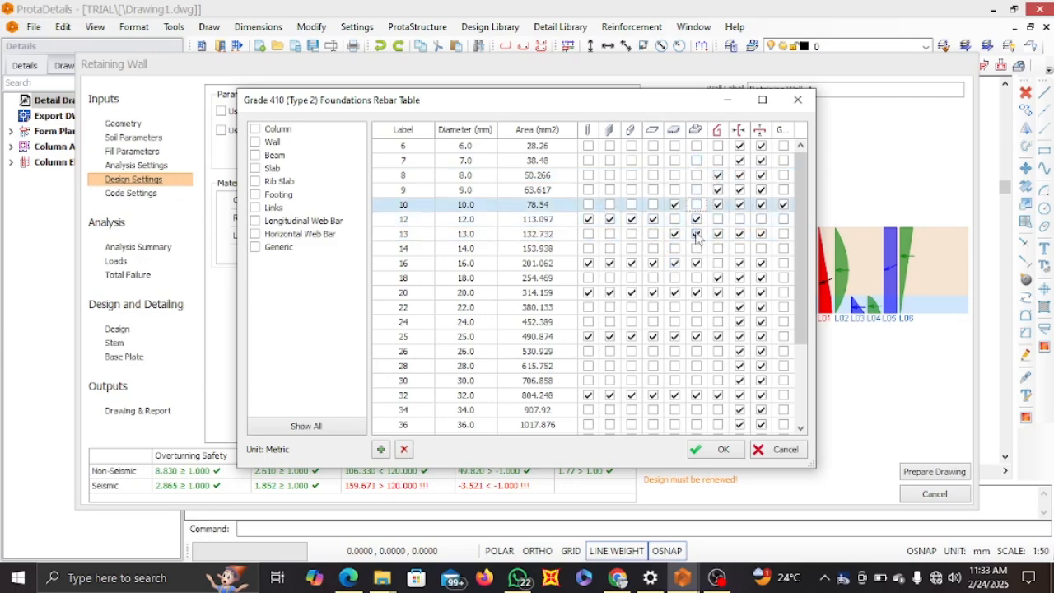
{"action": "left_click", "coordinate": [675, 234]}
{"action": "left_click", "coordinate": [674, 206]}
{"action": "left_click", "coordinate": [675, 219]}
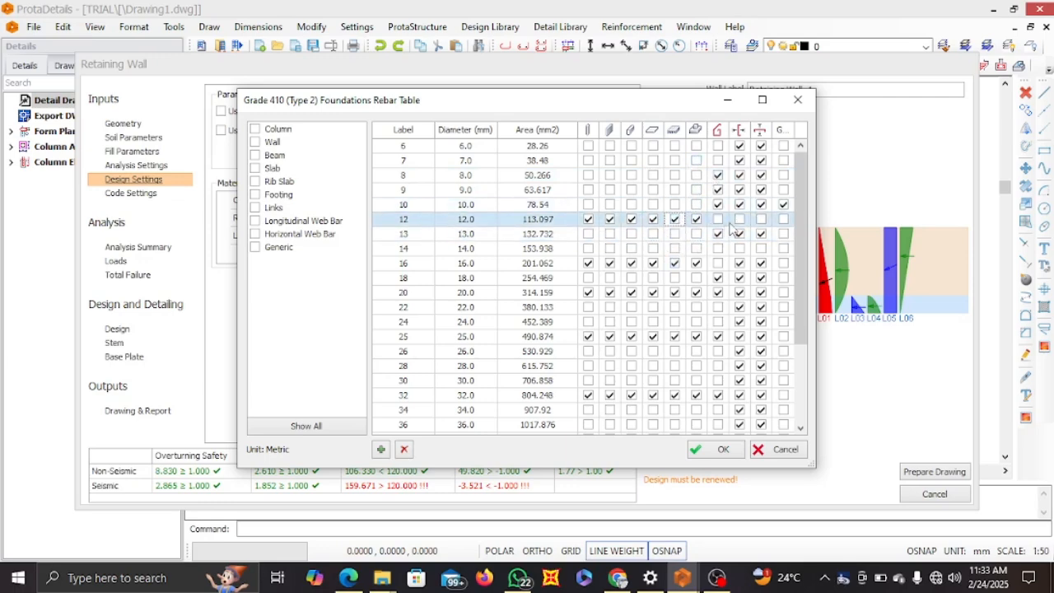
Enable 12 mm bars for links, longitudinal and horizontal web bars, and disable their 10 mm bars
{"action": "left_click", "coordinate": [718, 219]}
{"action": "left_click", "coordinate": [740, 219]}
{"action": "left_click", "coordinate": [761, 219]}
{"action": "left_click", "coordinate": [761, 204]}
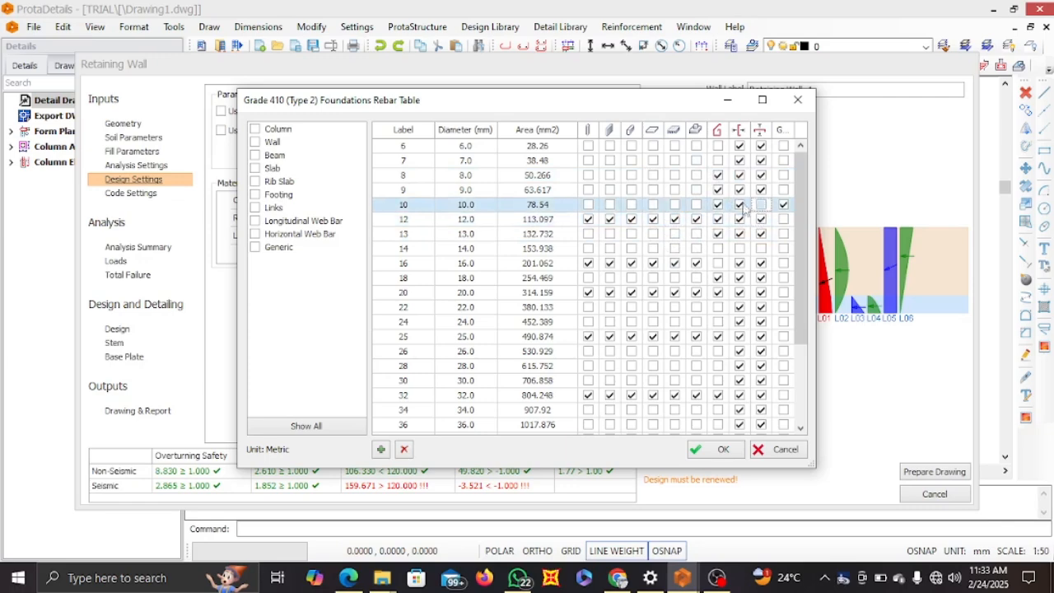
{"action": "left_click", "coordinate": [739, 205]}
{"action": "left_click", "coordinate": [718, 204]}
Disable the 8 and 9 mm bars for links and the 6, 7, 8 and 9 mm bars for both web bar types
{"action": "left_click", "coordinate": [717, 174]}
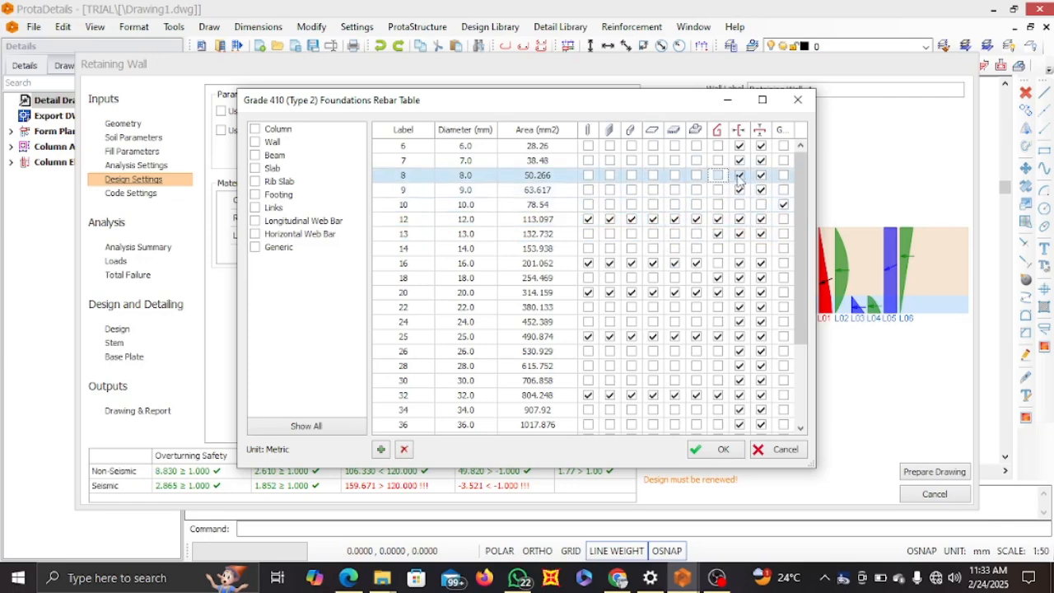
{"action": "left_click", "coordinate": [740, 175]}
{"action": "left_click", "coordinate": [739, 160]}
{"action": "left_click", "coordinate": [739, 146]}
{"action": "left_click", "coordinate": [761, 146]}
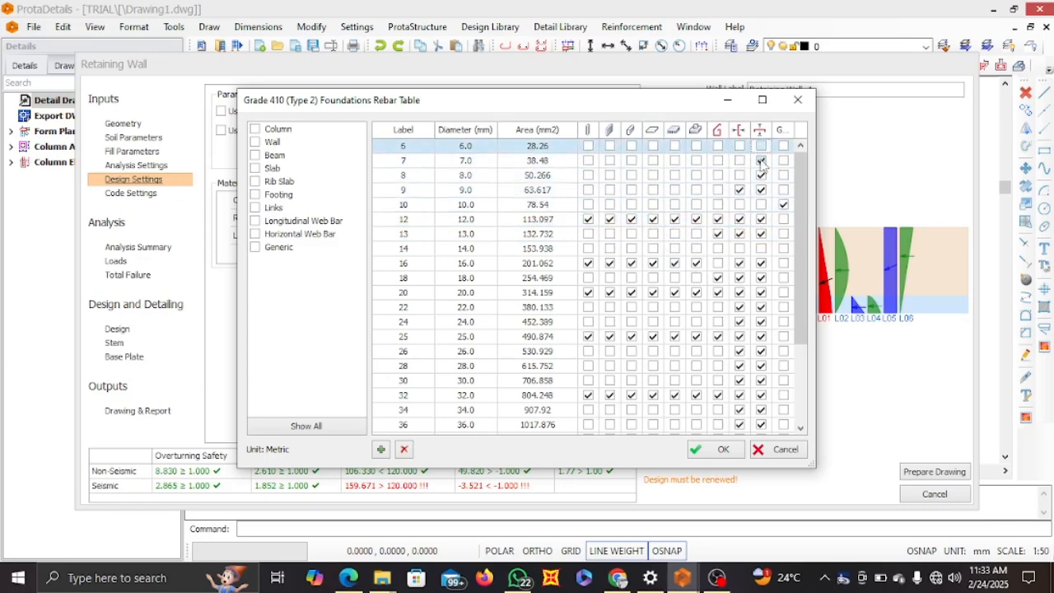
{"action": "left_click", "coordinate": [761, 160]}
{"action": "left_click", "coordinate": [761, 175]}
{"action": "left_click", "coordinate": [761, 190]}
{"action": "left_click", "coordinate": [740, 189]}
Disable 13 mm bars for links and both web bar types, and enable the 16 mm bar for links
{"action": "left_click", "coordinate": [739, 234]}
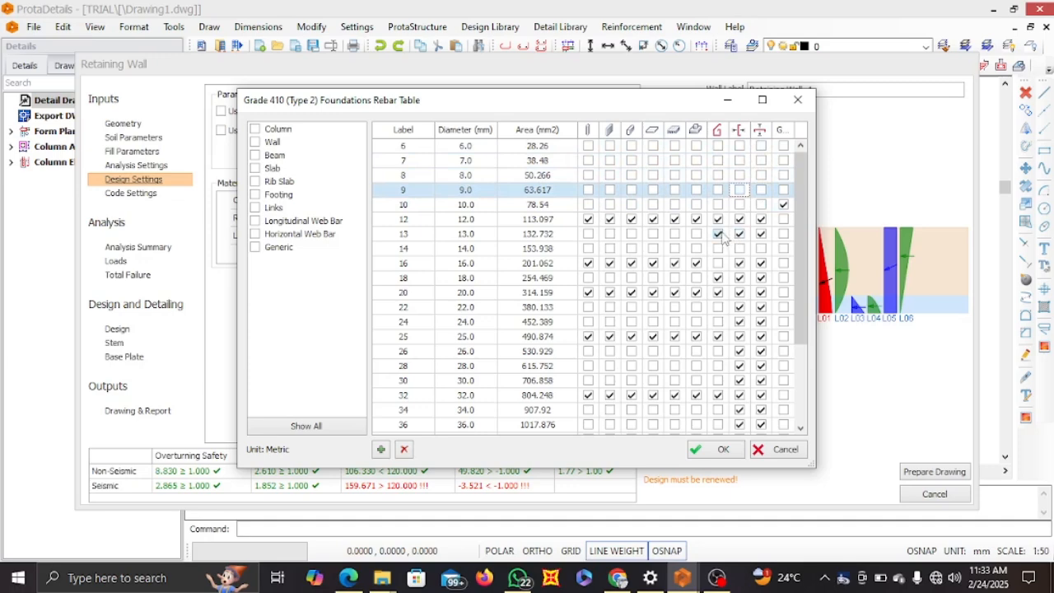
{"action": "left_click", "coordinate": [718, 234]}
{"action": "left_click", "coordinate": [761, 234]}
{"action": "left_click", "coordinate": [718, 263]}
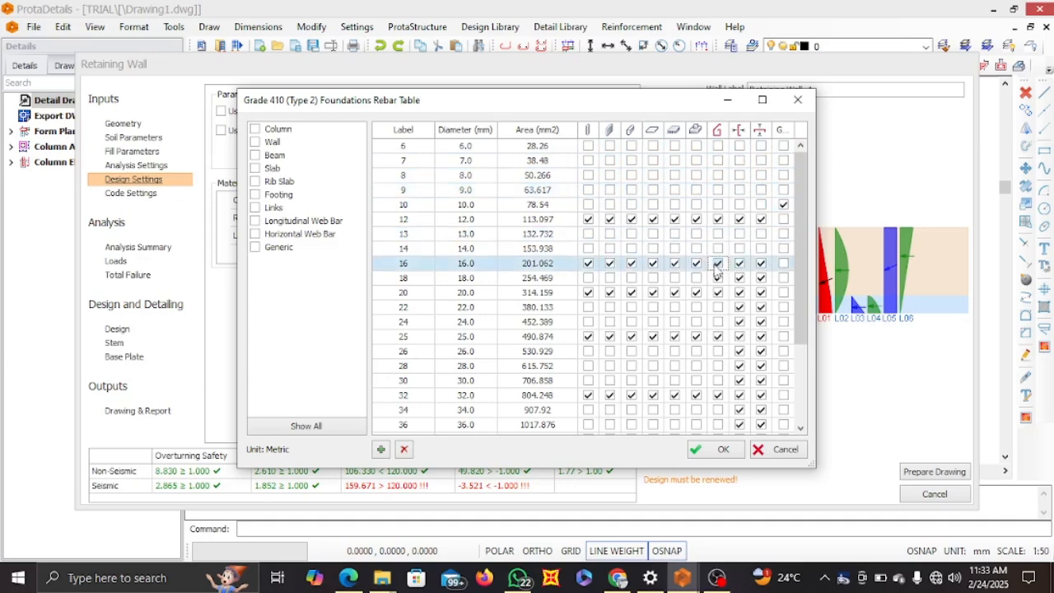
Replace the generic 10 mm bar with the 12 mm bar and accept the rebar table
{"action": "left_click", "coordinate": [783, 204]}
{"action": "left_click", "coordinate": [783, 219]}
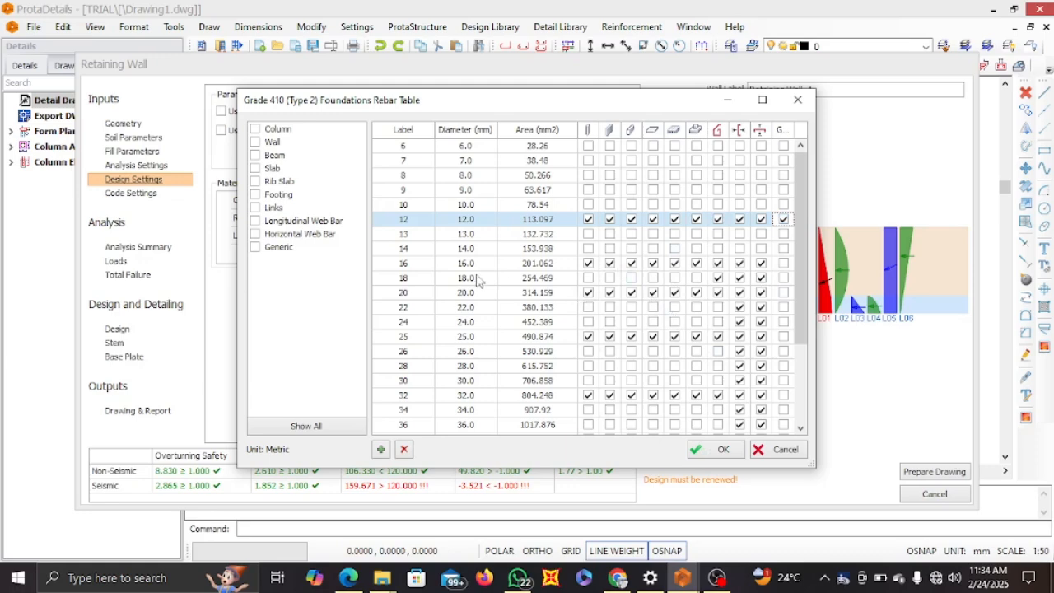
{"action": "left_click", "coordinate": [715, 449]}
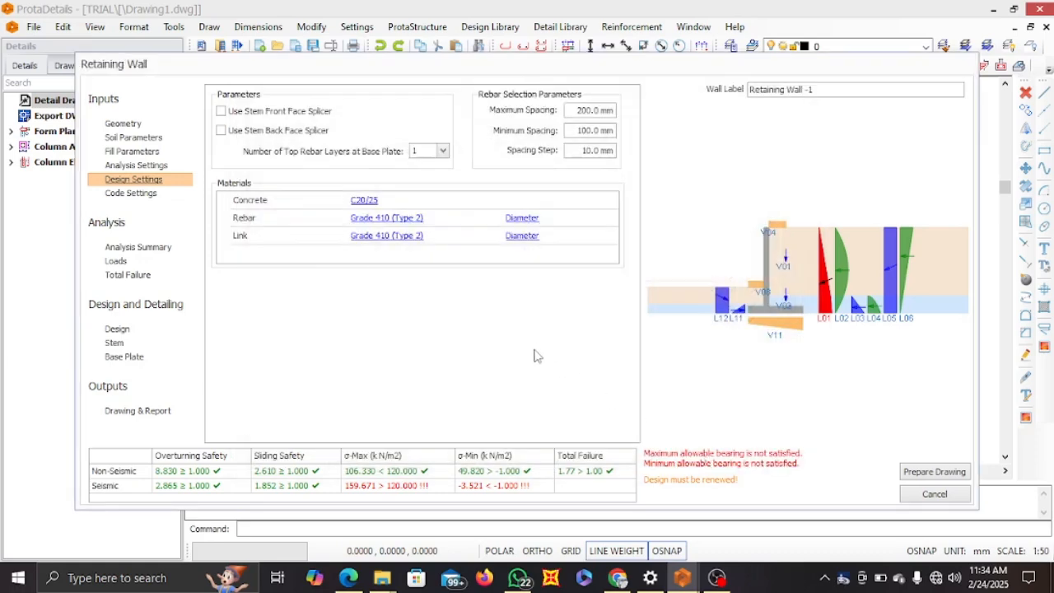
In the code settings, set the concrete cover to 50 mm and enable manual editing of the earthquake coefficients kv and kh
{"action": "left_click", "coordinate": [134, 196]}
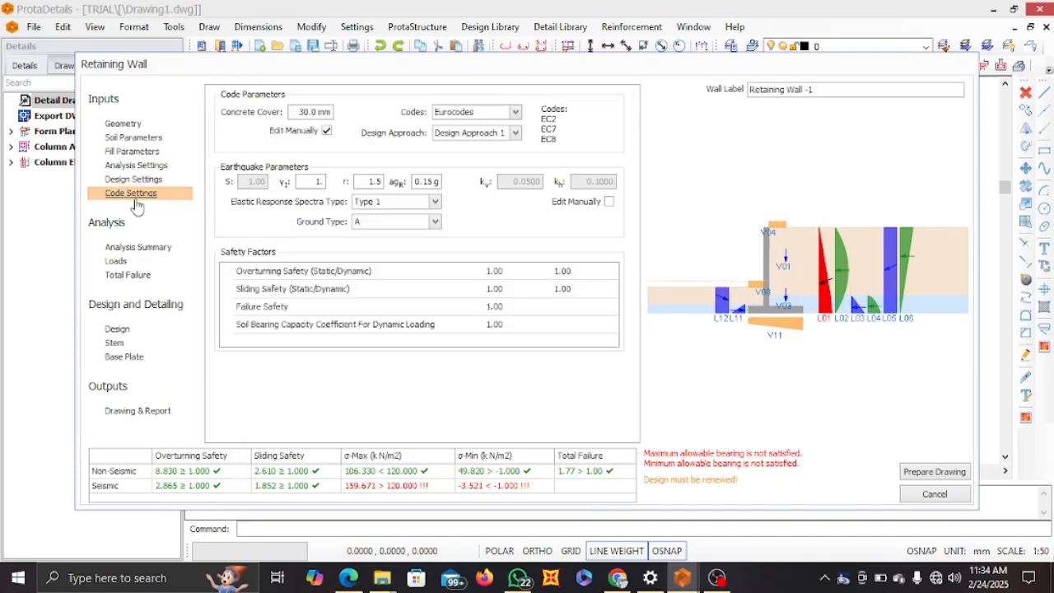
{"action": "double_click", "coordinate": [299, 112]}
{"action": "type", "text": "50"}
{"action": "left_click", "coordinate": [608, 203]}
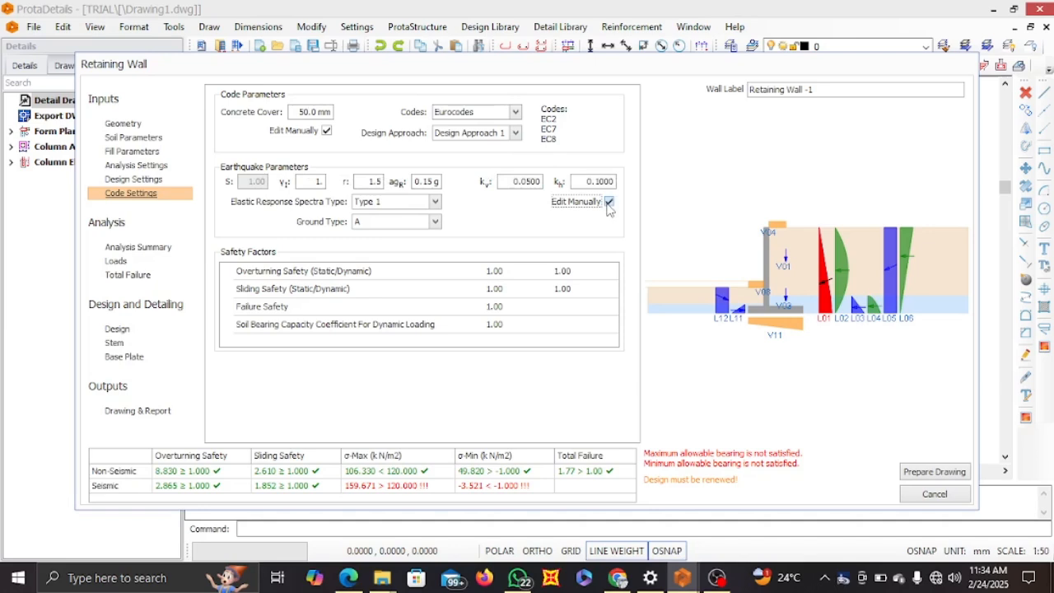
Turn off manual editing of the earthquake coefficients kv and kh
{"action": "left_click", "coordinate": [609, 203]}
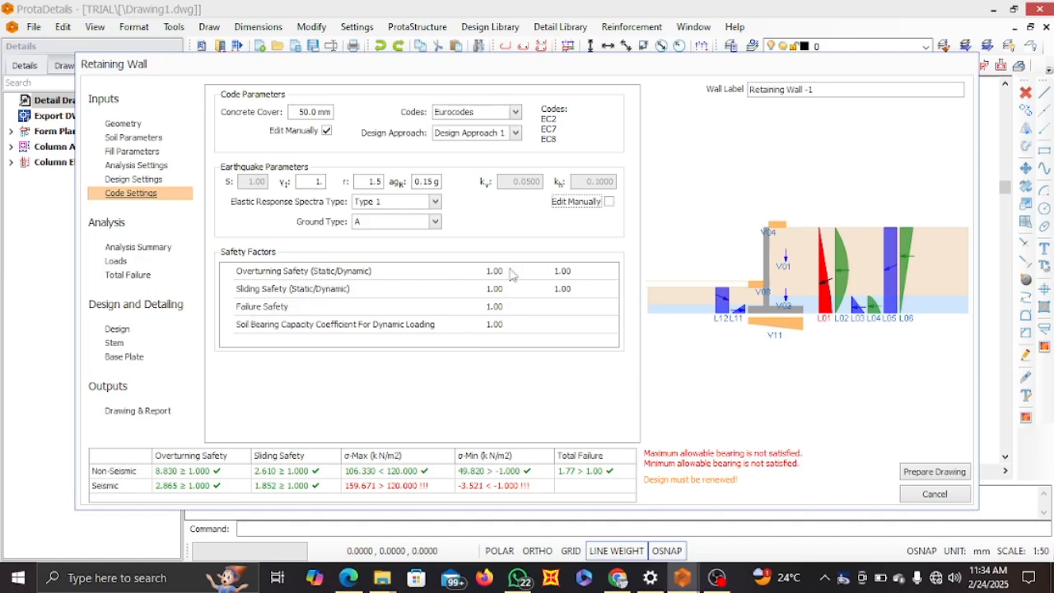
Review the wall's analysis loads, the total failure results and the rebar design summary
{"action": "left_click", "coordinate": [131, 249]}
{"action": "left_click", "coordinate": [122, 262]}
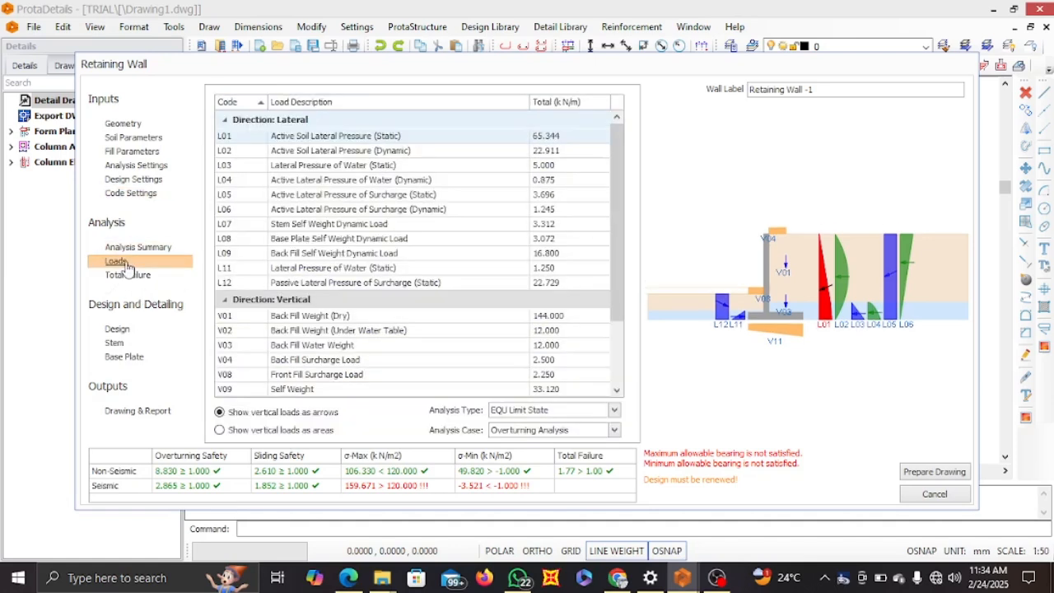
{"action": "scroll", "coordinate": [380, 189], "scroll_direction": "down", "scroll_amount": 2}
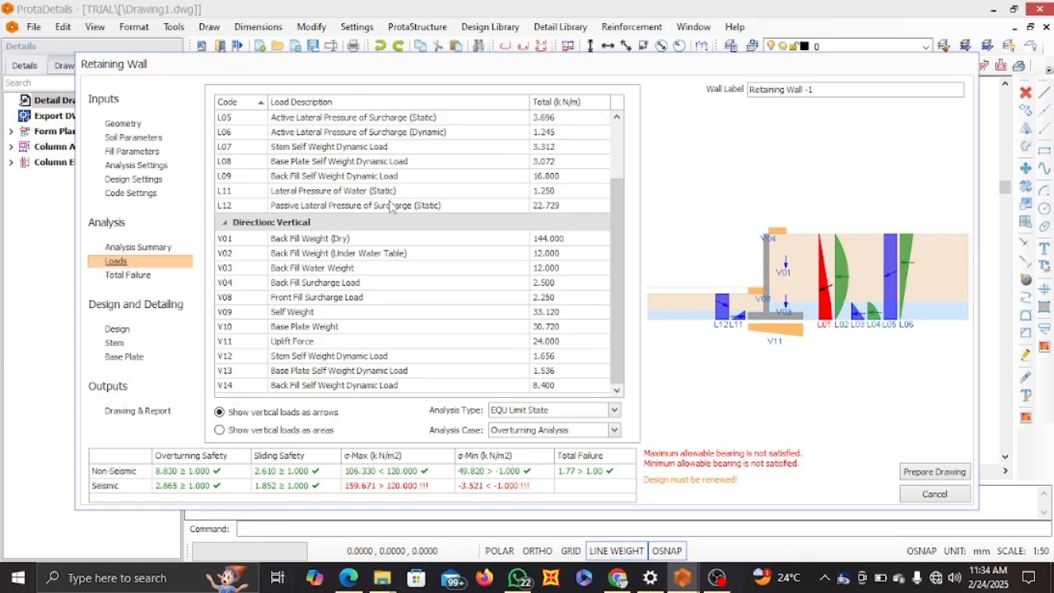
{"action": "scroll", "coordinate": [317, 226], "scroll_direction": "up", "scroll_amount": 2}
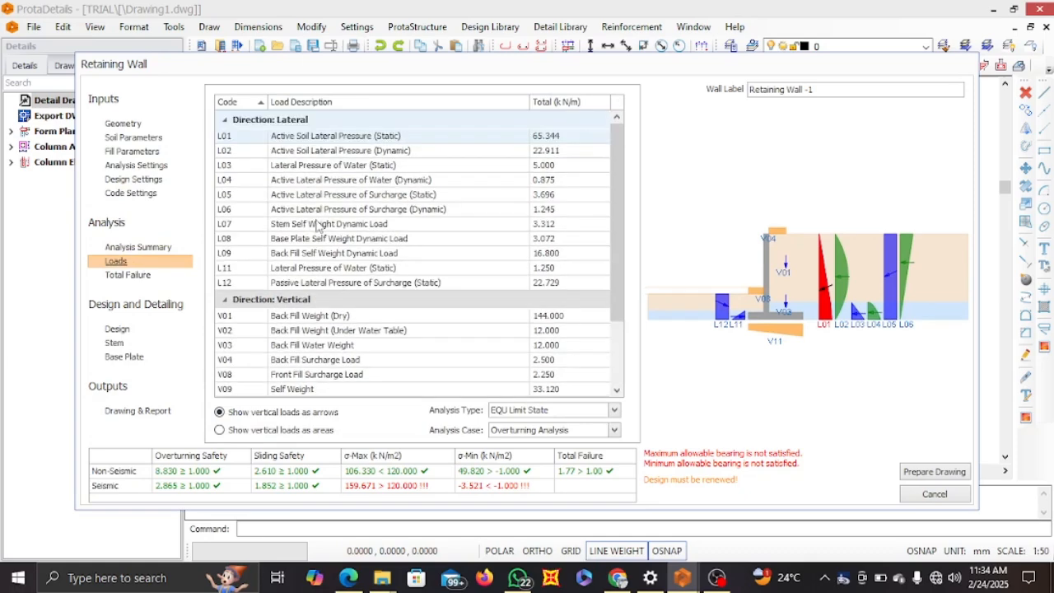
{"action": "scroll", "coordinate": [278, 259], "scroll_direction": "down", "scroll_amount": 2}
{"action": "left_click", "coordinate": [123, 278]}
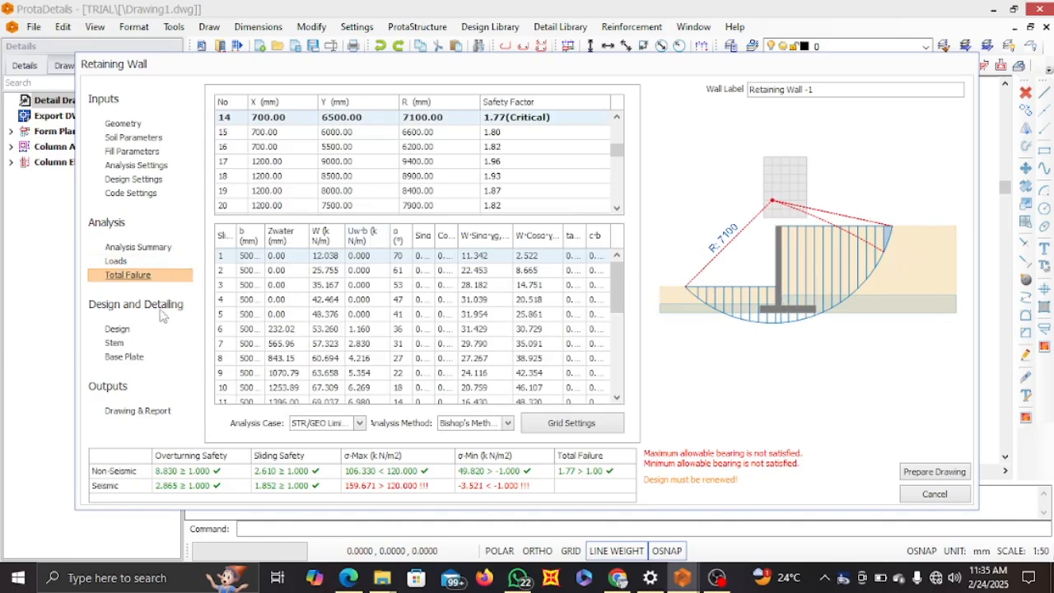
{"action": "left_click", "coordinate": [118, 330]}
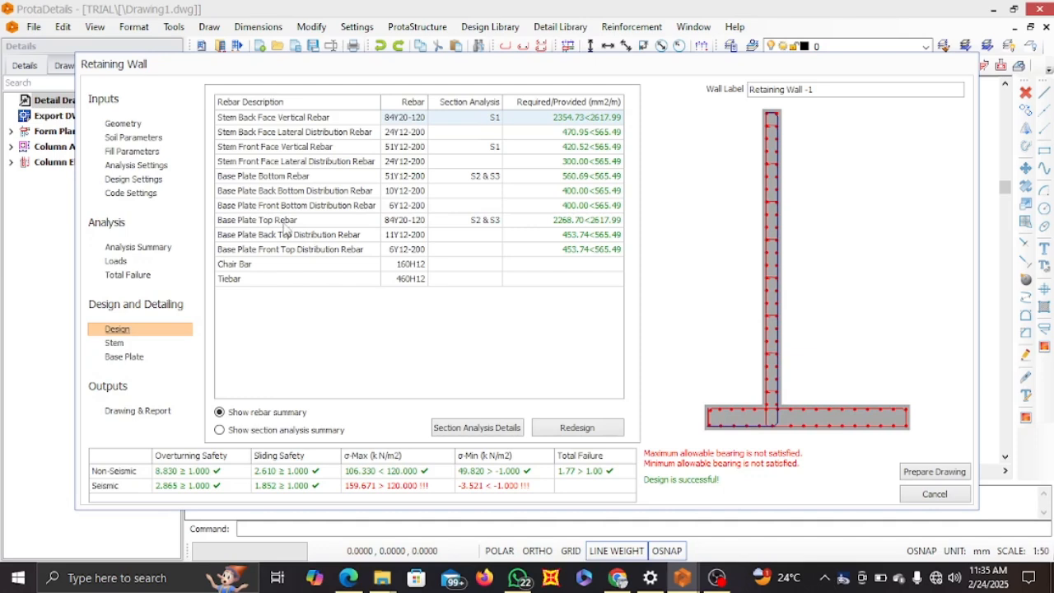
Set the base plate front length to 1100 mm and its back length to 2500 mm
{"action": "left_click", "coordinate": [125, 125]}
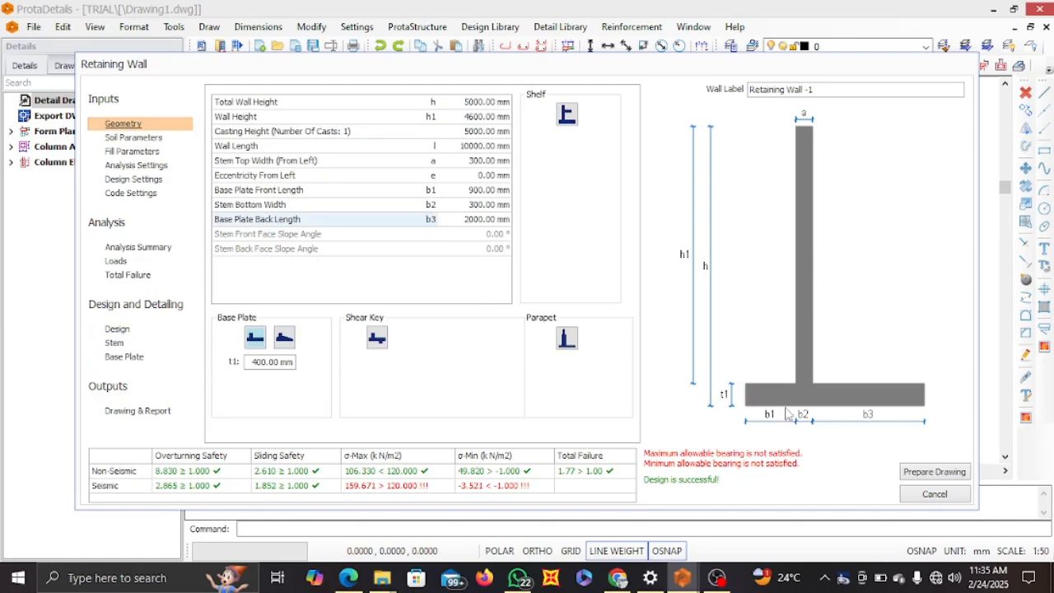
{"action": "left_click", "coordinate": [464, 190]}
{"action": "type", "text": "1100"}
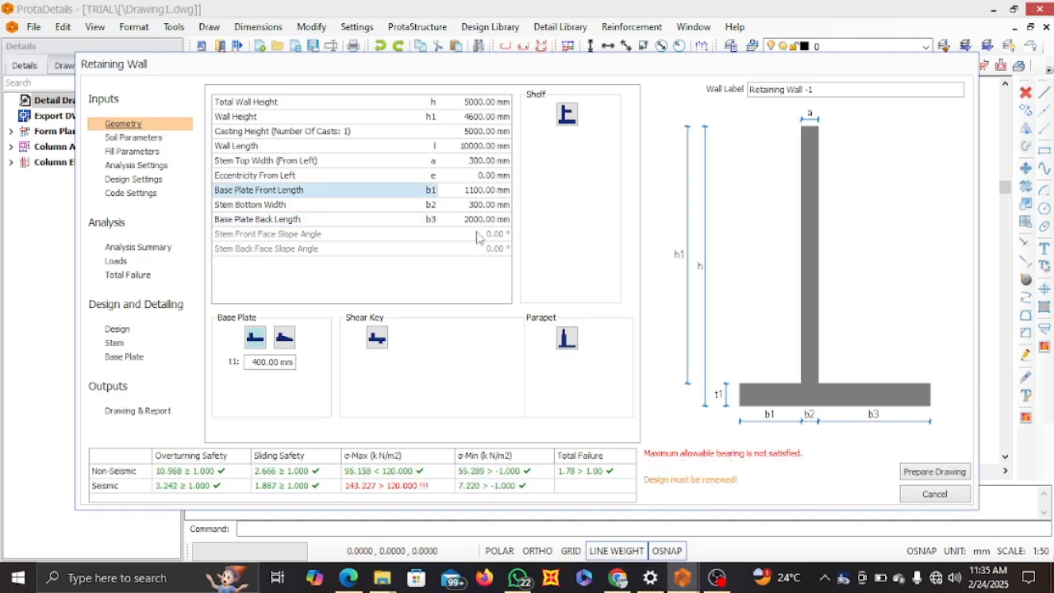
{"action": "left_click", "coordinate": [466, 221]}
{"action": "type", "text": "2"}
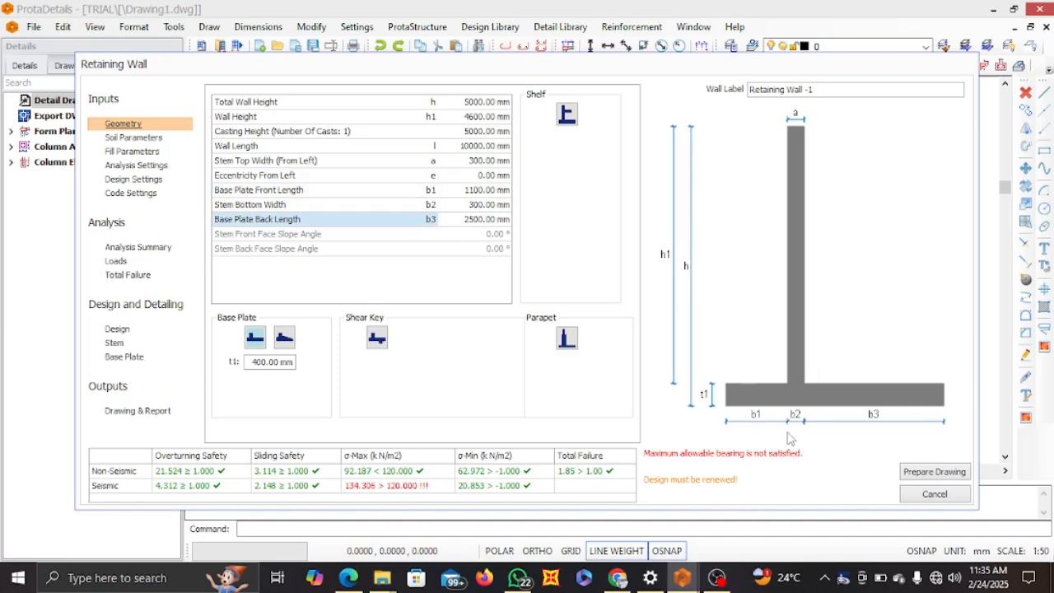
Set the base plate thickness t1 to 500 mm and rerun the reinforcement design
{"action": "left_click", "coordinate": [252, 363]}
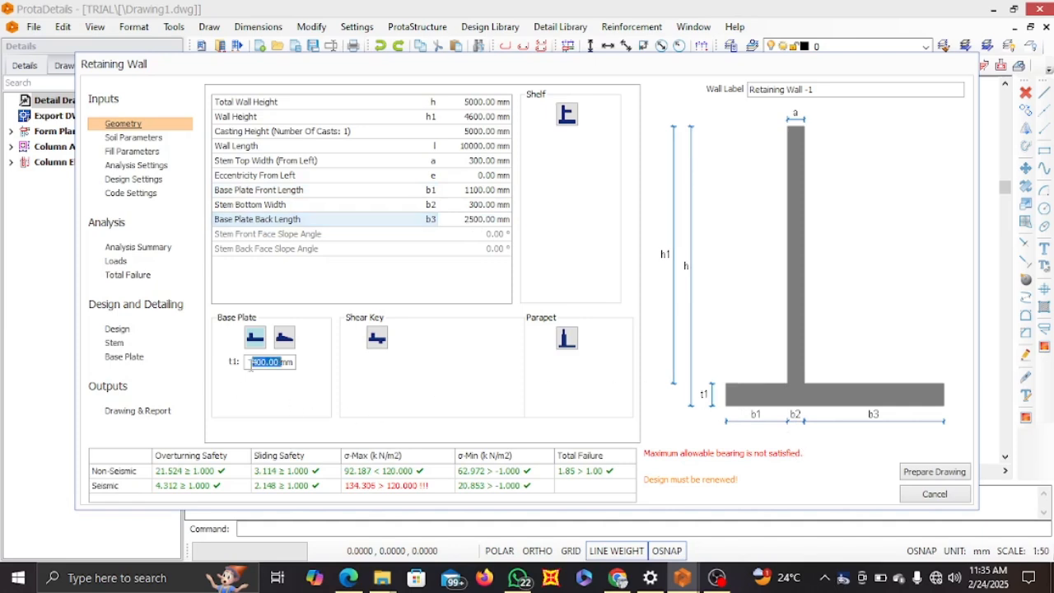
{"action": "type", "text": "500"}
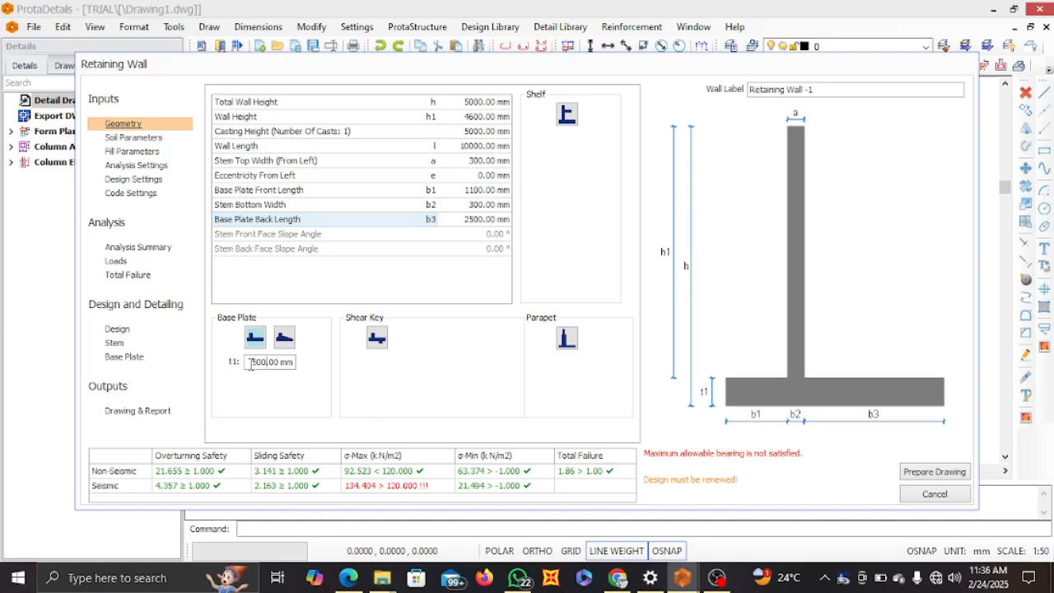
{"action": "left_click", "coordinate": [117, 331]}
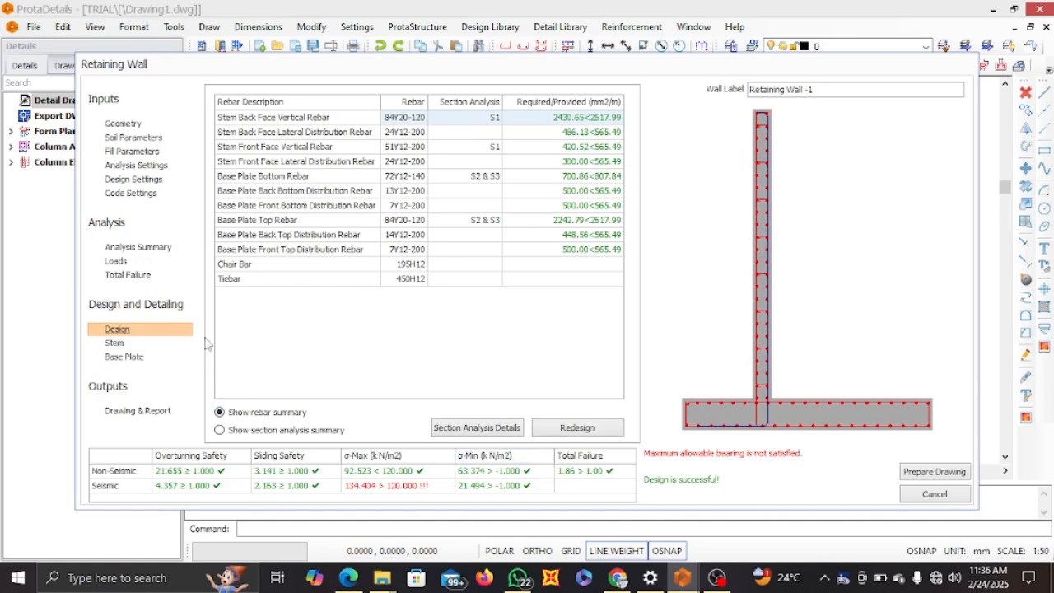
Set both the stem bottom width and the stem top width to 400 mm
{"action": "left_click", "coordinate": [121, 125]}
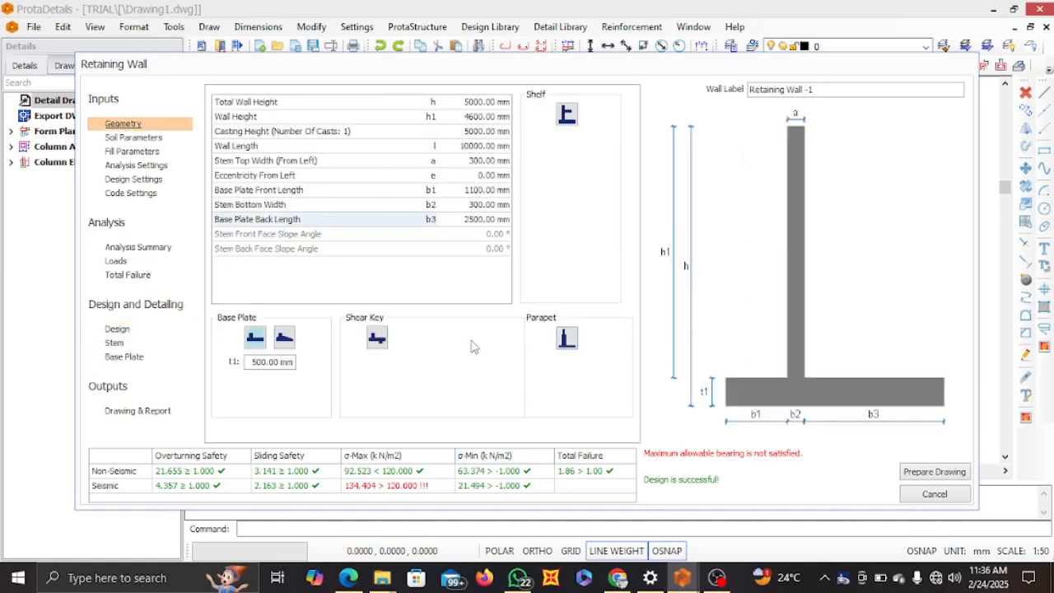
{"action": "left_click", "coordinate": [470, 204]}
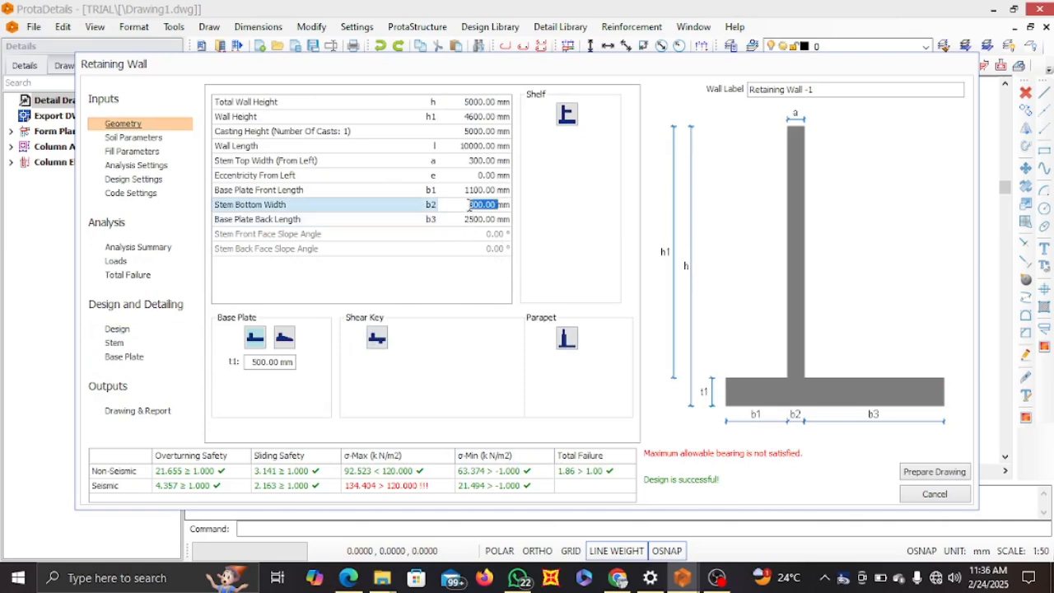
{"action": "type", "text": "4"}
{"action": "left_click", "coordinate": [468, 161]}
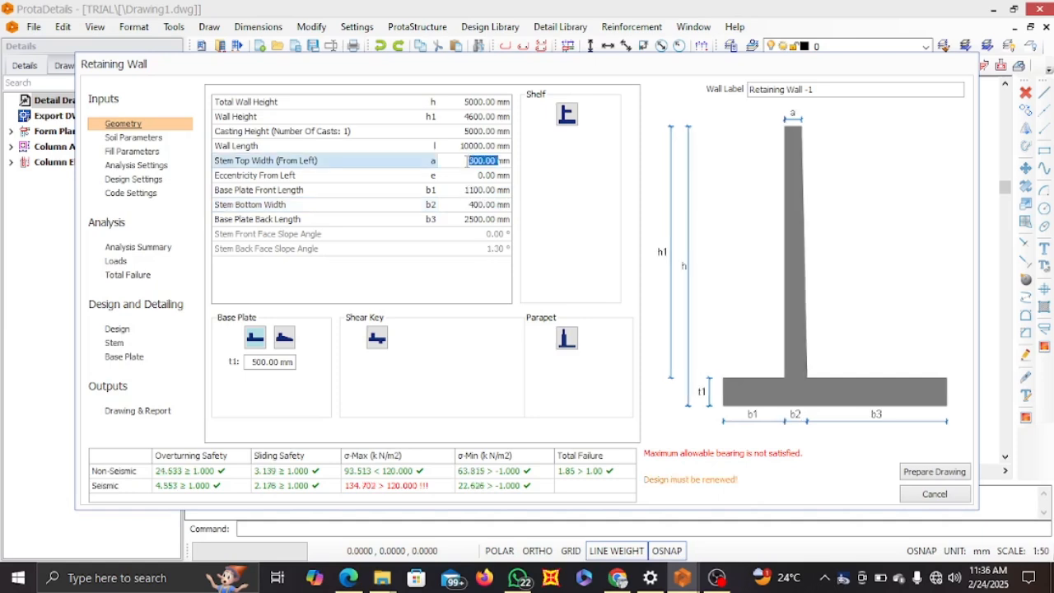
{"action": "type", "text": "400"}
{"action": "key", "text": "Return"}
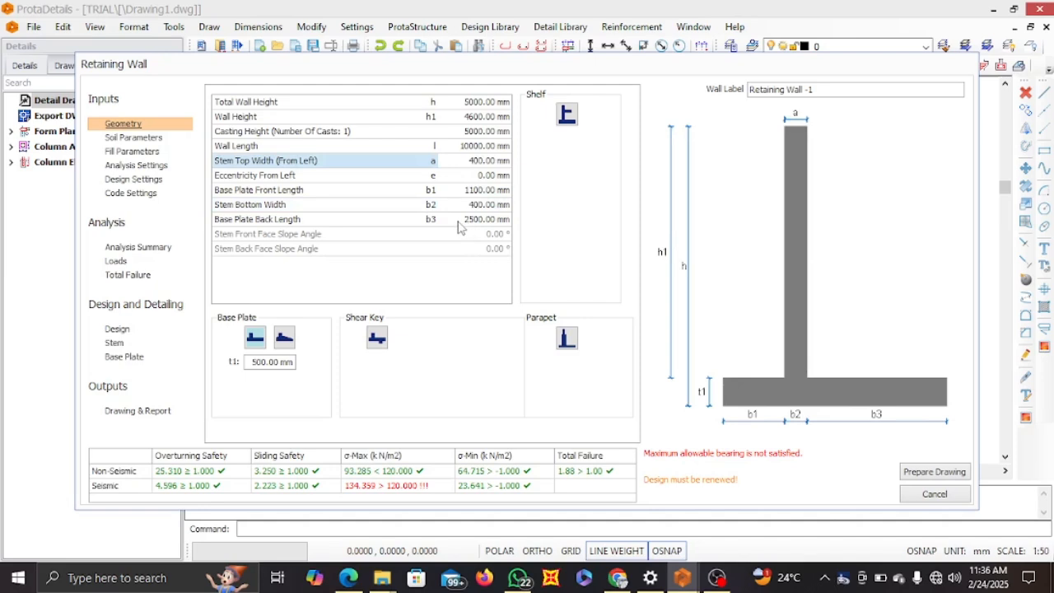
Set the base plate back length to 3000 mm and front length to 1500 mm, and rerun the reinforcement design
{"action": "left_click", "coordinate": [459, 221]}
{"action": "type", "text": "30"}
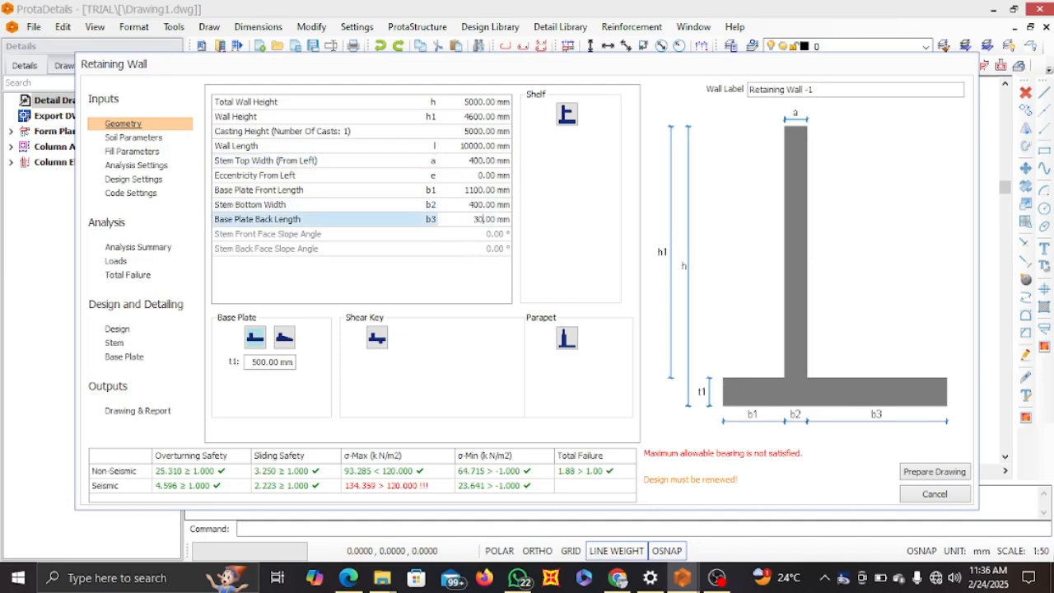
{"action": "key", "text": "Return"}
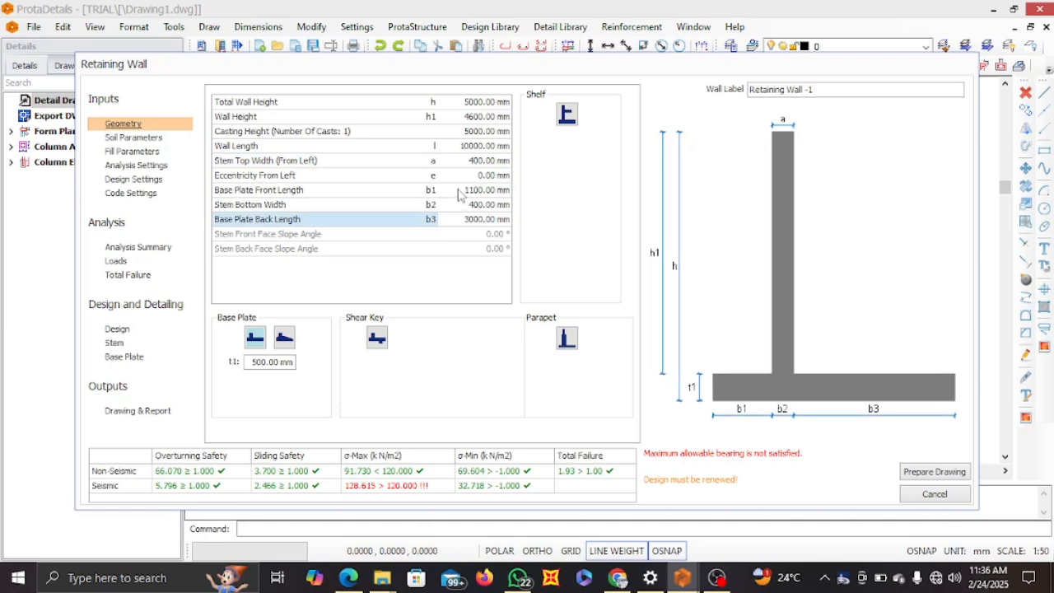
{"action": "left_click", "coordinate": [460, 191]}
{"action": "left_click", "coordinate": [460, 190]}
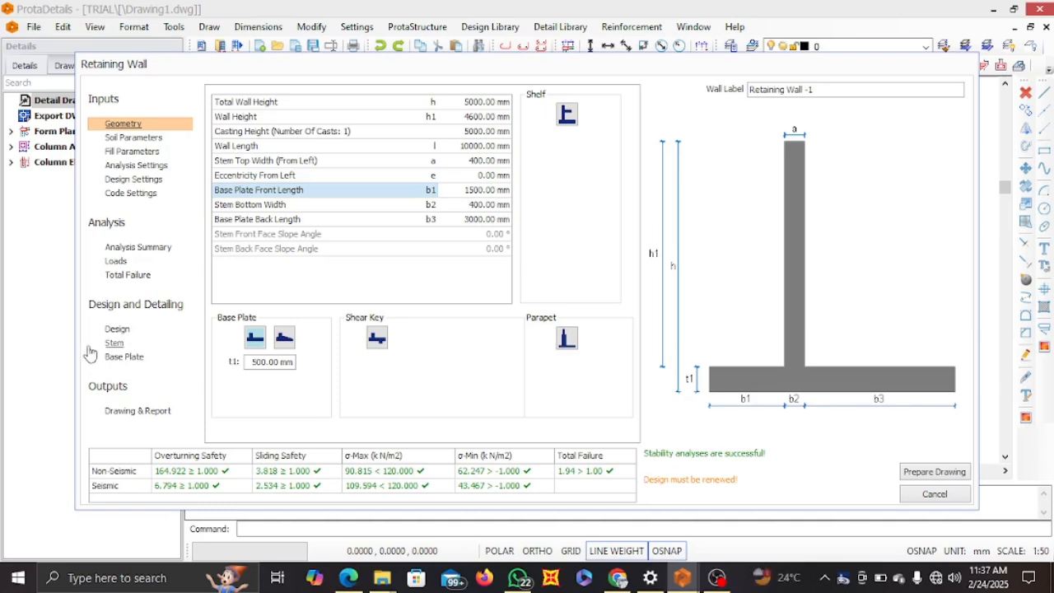
{"action": "left_click", "coordinate": [117, 329]}
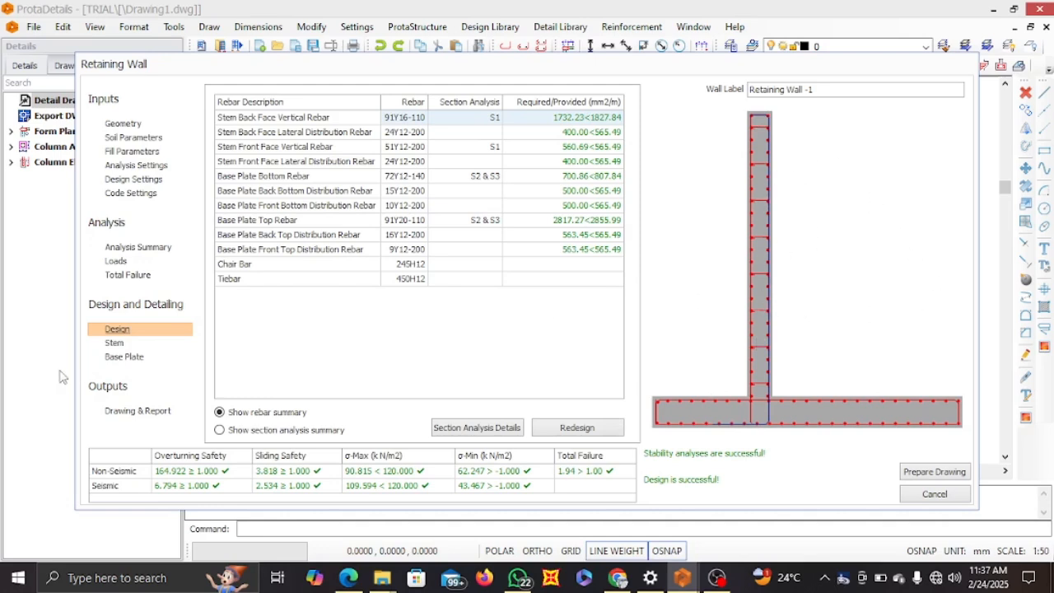
Change the stem back face vertical rebar to 20 mm bars at 150 mm spacing
{"action": "left_click", "coordinate": [114, 345]}
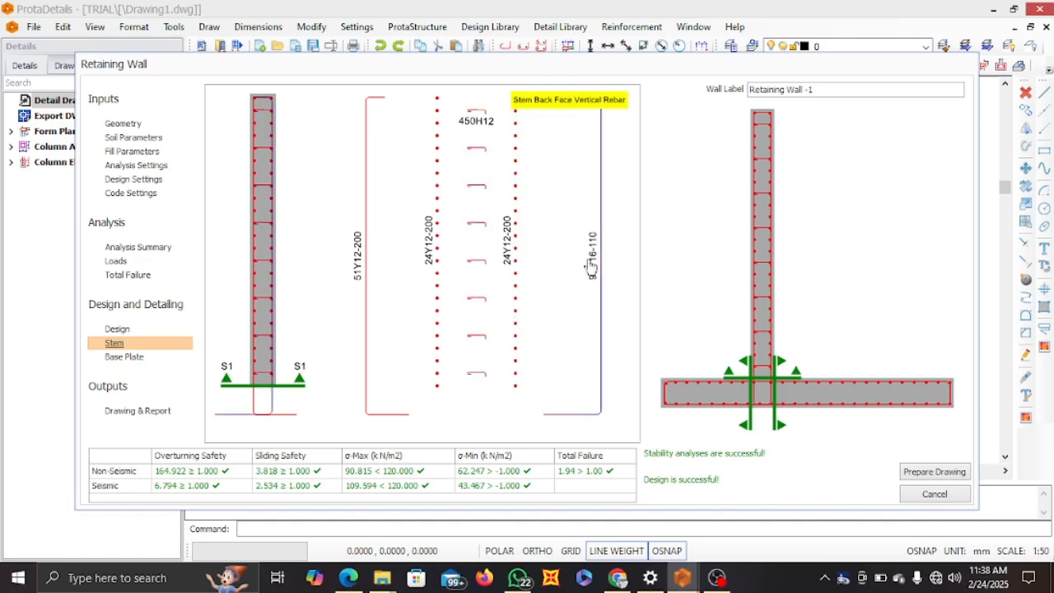
{"action": "double_click", "coordinate": [598, 265]}
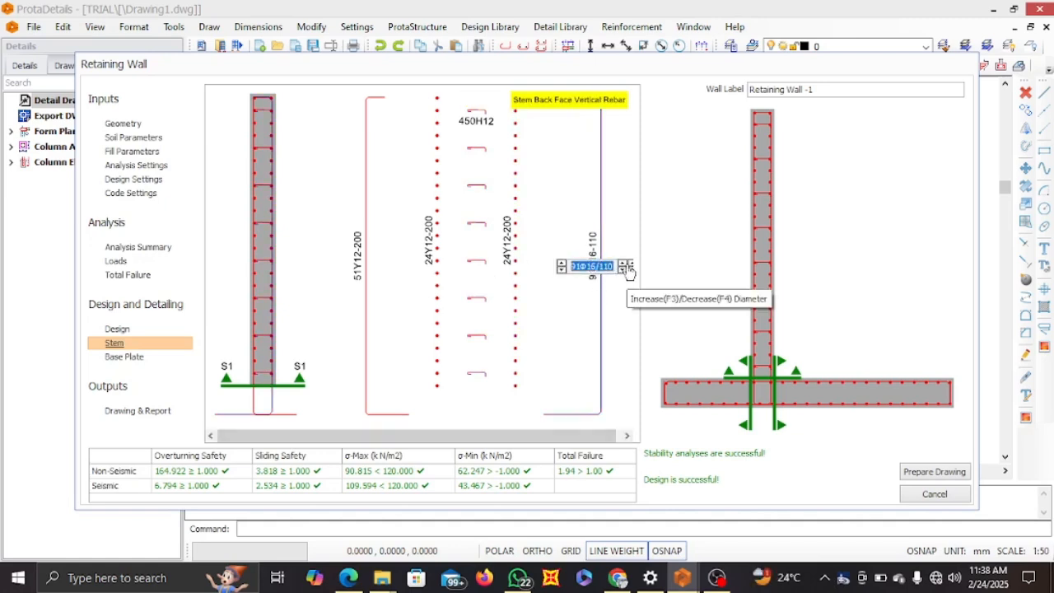
{"action": "left_click", "coordinate": [562, 271]}
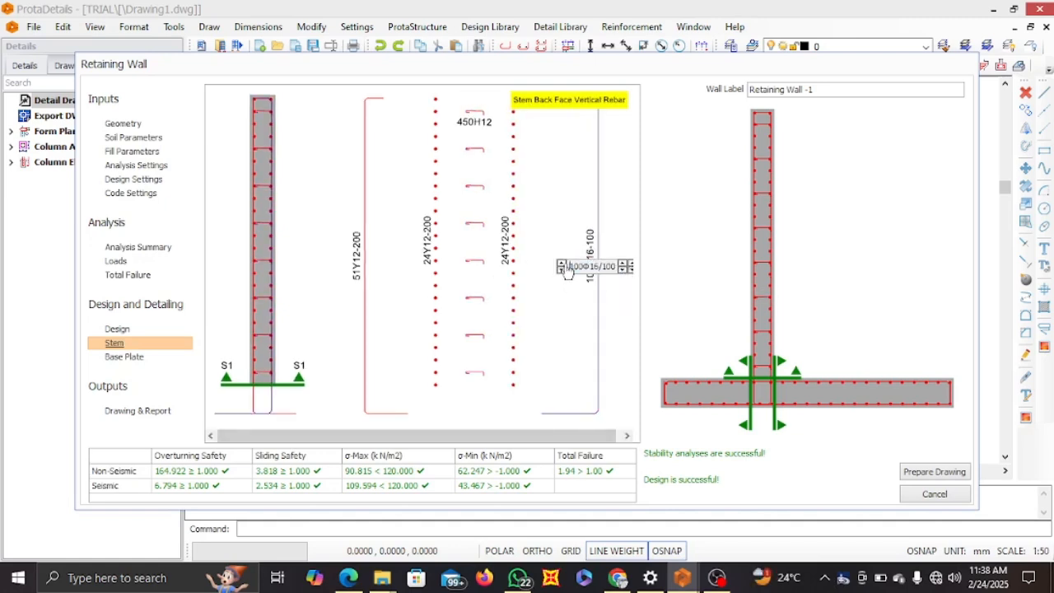
{"action": "left_click", "coordinate": [562, 270]}
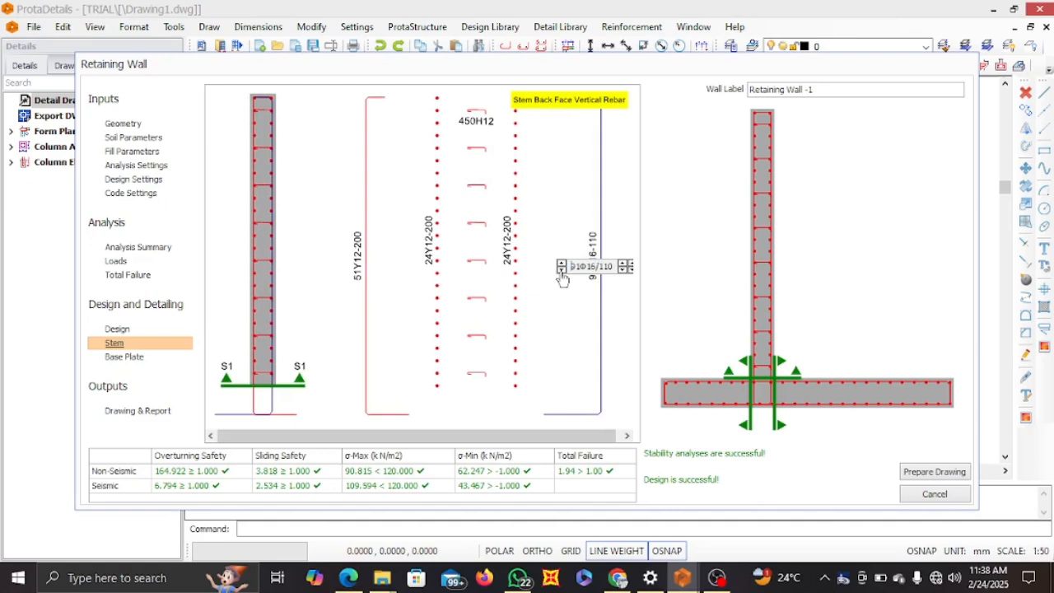
{"action": "left_click", "coordinate": [625, 264]}
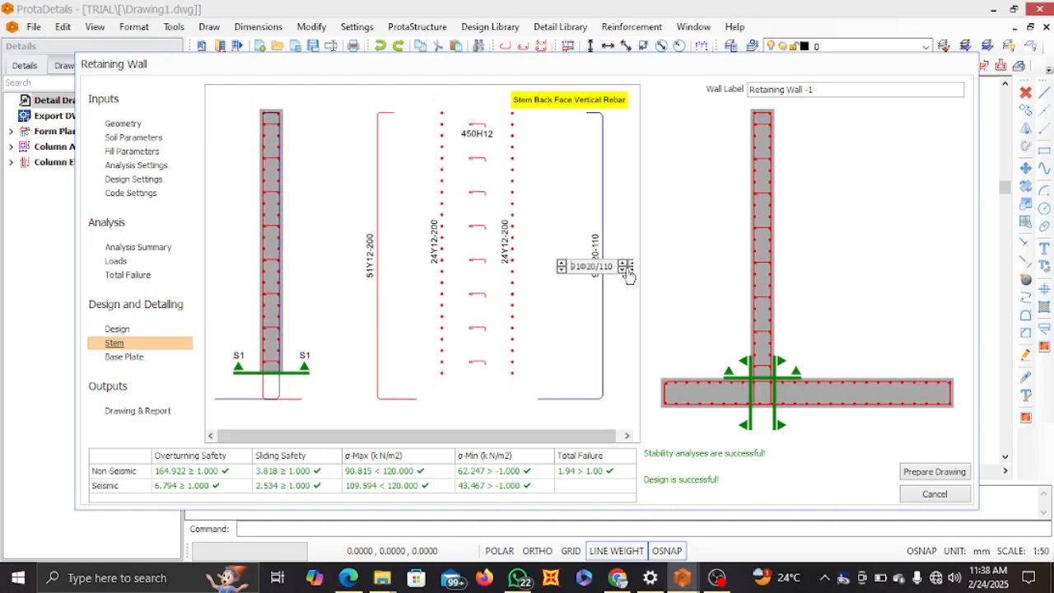
{"action": "left_click", "coordinate": [632, 263]}
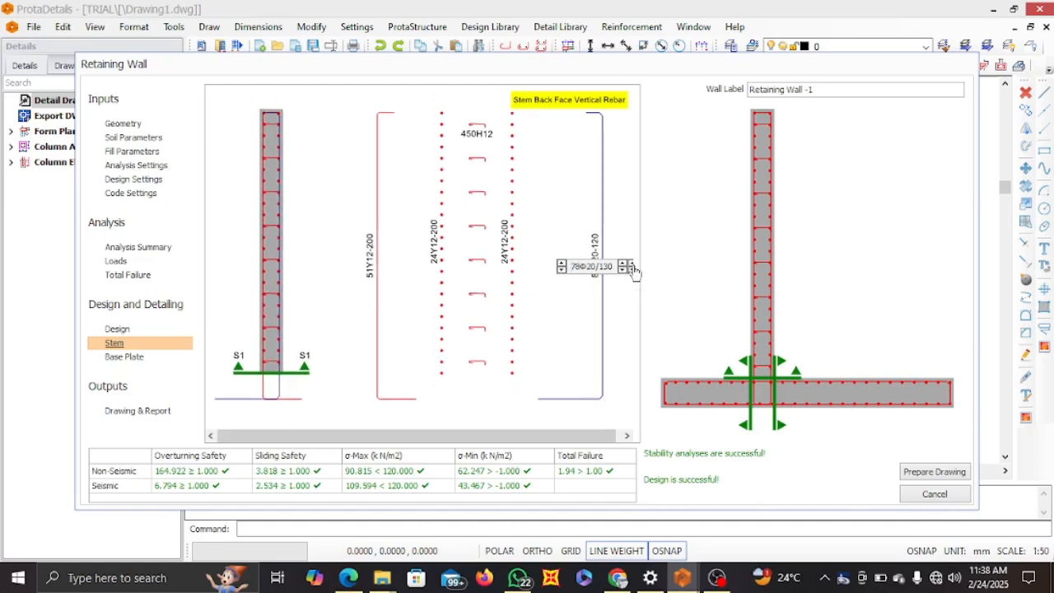
{"action": "left_click", "coordinate": [622, 297]}
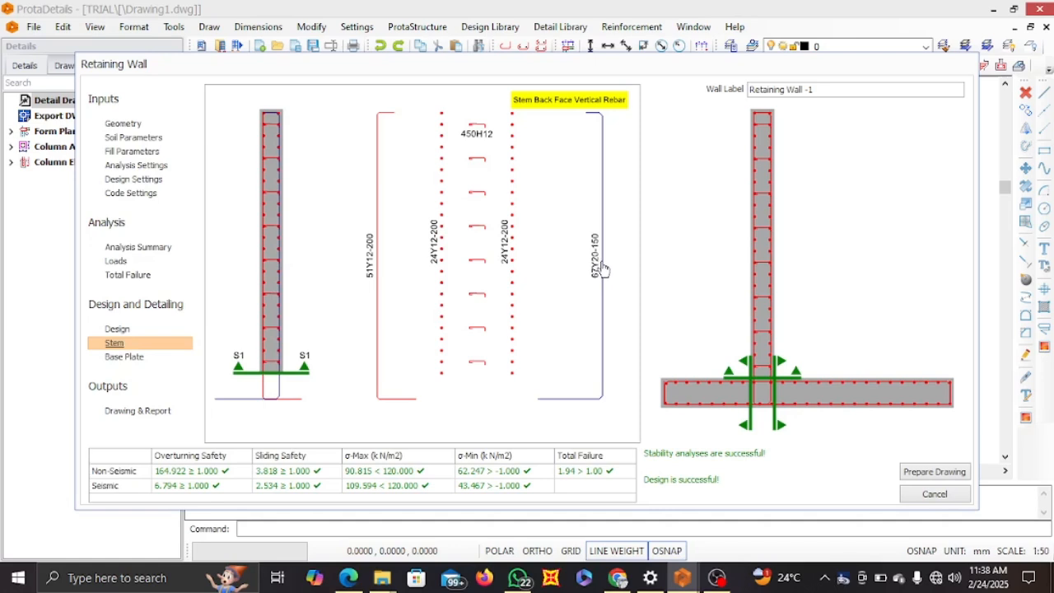
{"action": "left_click", "coordinate": [478, 138]}
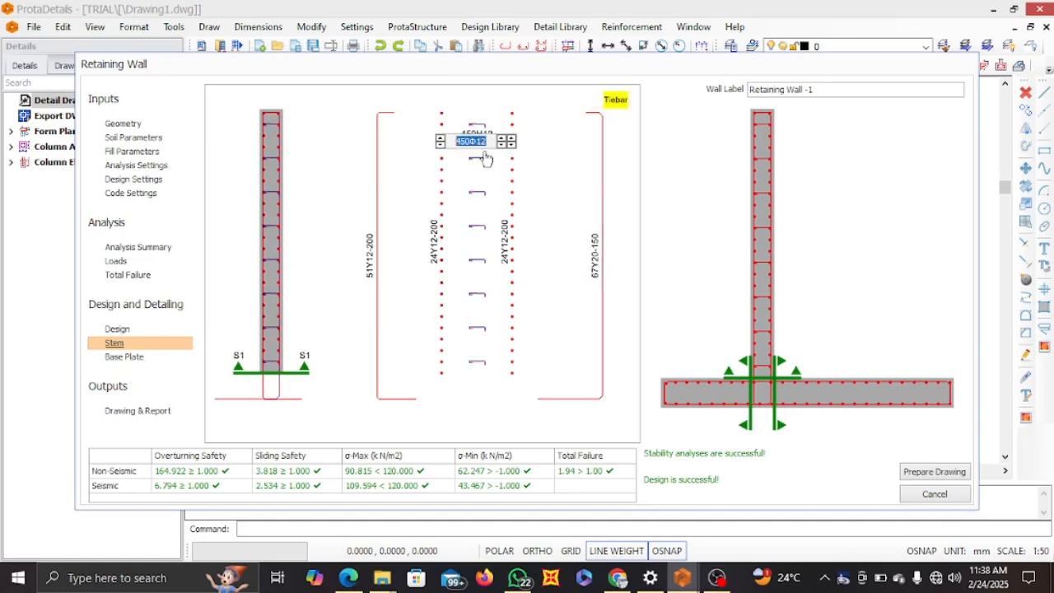
{"action": "left_click", "coordinate": [545, 200]}
{"action": "left_click", "coordinate": [621, 226]}
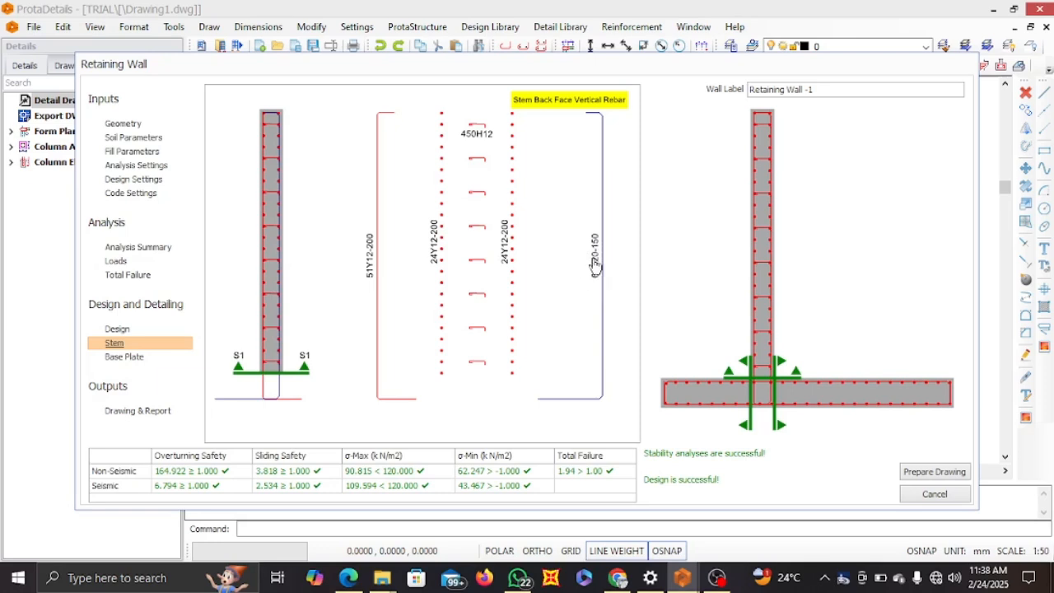
Change the base plate bottom rebar to 16 mm bars at 200 mm spacing
{"action": "left_click", "coordinate": [132, 359]}
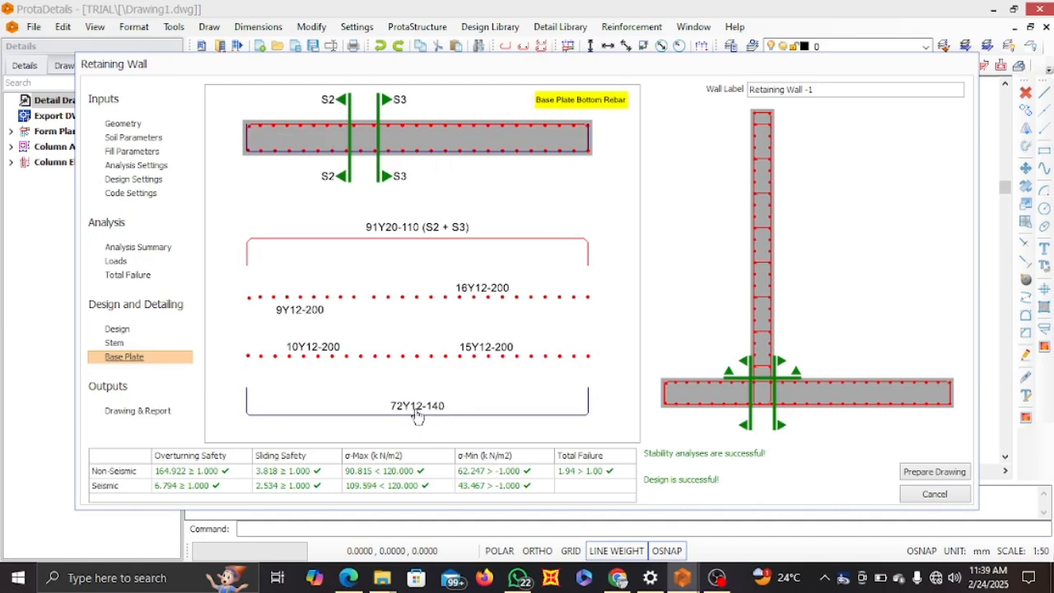
{"action": "double_click", "coordinate": [417, 412]}
{"action": "left_click", "coordinate": [443, 414]}
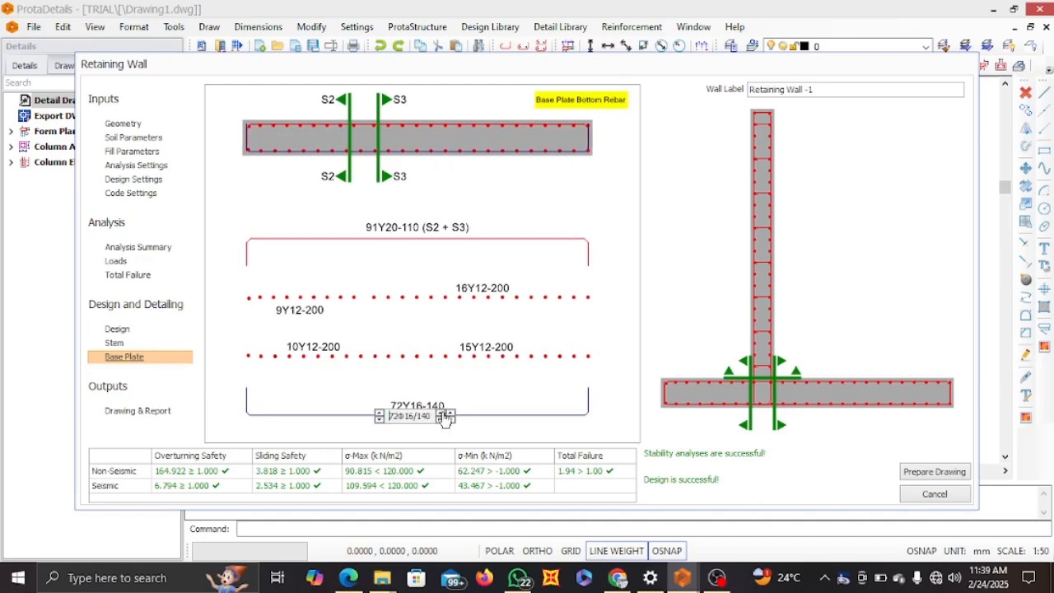
{"action": "left_click", "coordinate": [452, 417]}
{"action": "left_click", "coordinate": [452, 418]}
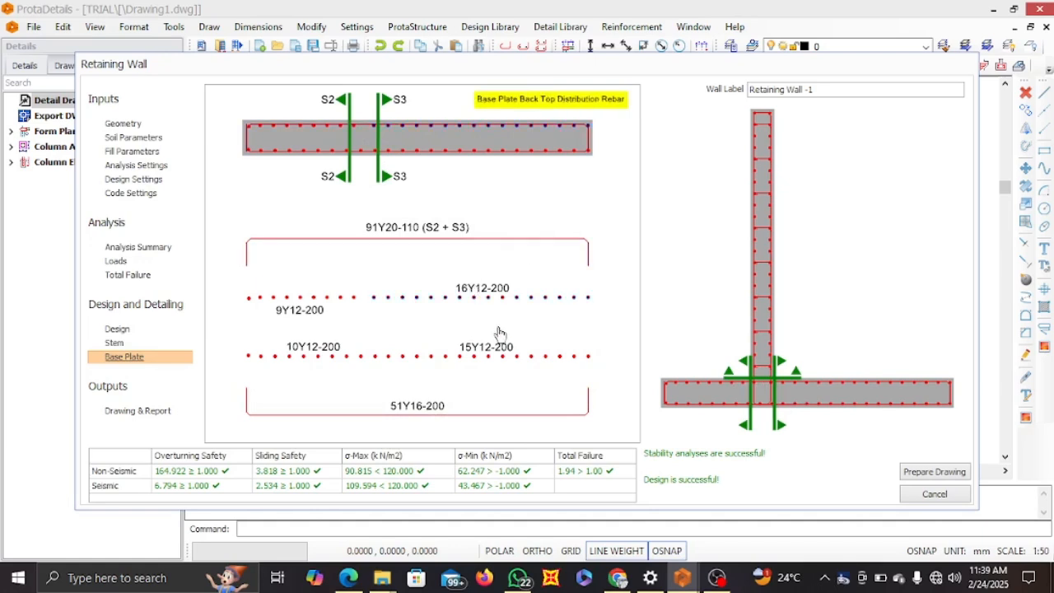
Prepare the retaining wall drawing with the existing drawing and report settings and insert it into empty drawing space
{"action": "left_click", "coordinate": [137, 411]}
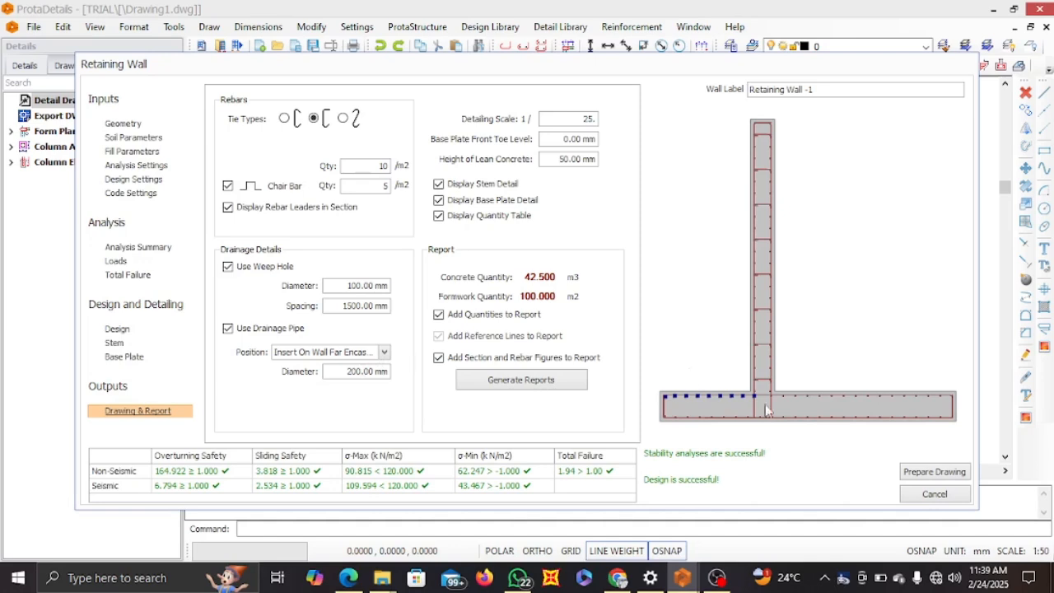
{"action": "left_click", "coordinate": [934, 472]}
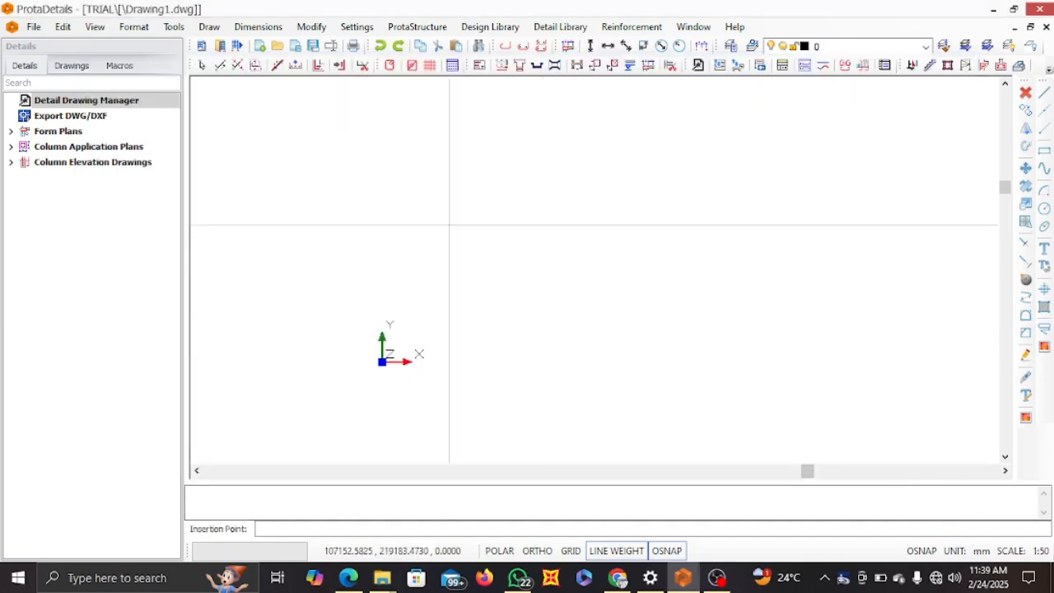
{"action": "scroll", "coordinate": [449, 224], "scroll_direction": "down", "scroll_amount": 3}
{"action": "left_click", "coordinate": [433, 171]}
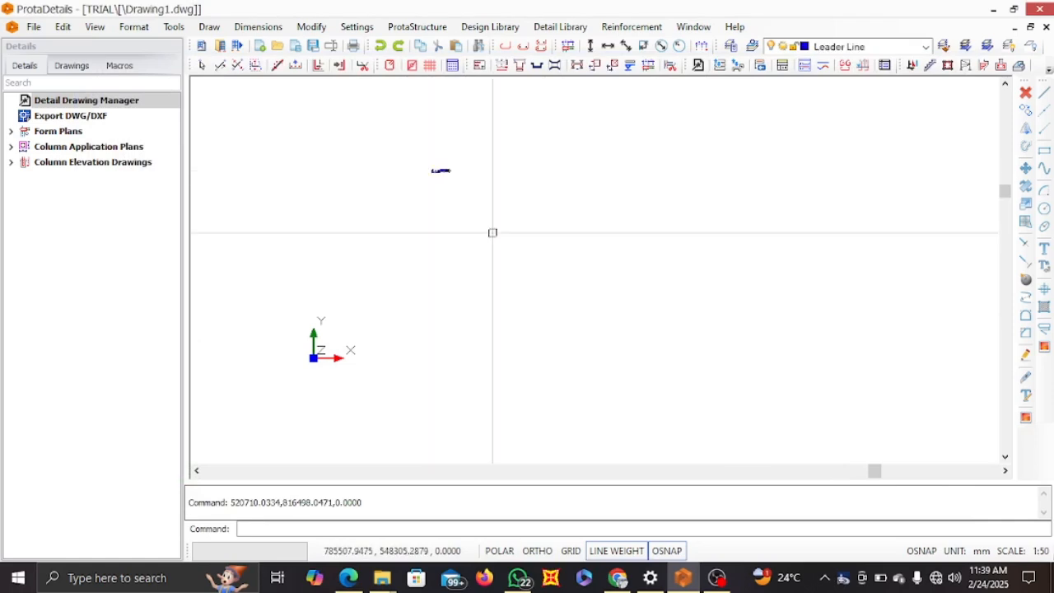
Examine the wall geometry section's level marks, height dimensions, soil line, weep holes and drainage pipe in the inserted drawing
{"action": "scroll", "coordinate": [440, 160], "scroll_direction": "up", "scroll_amount": 10}
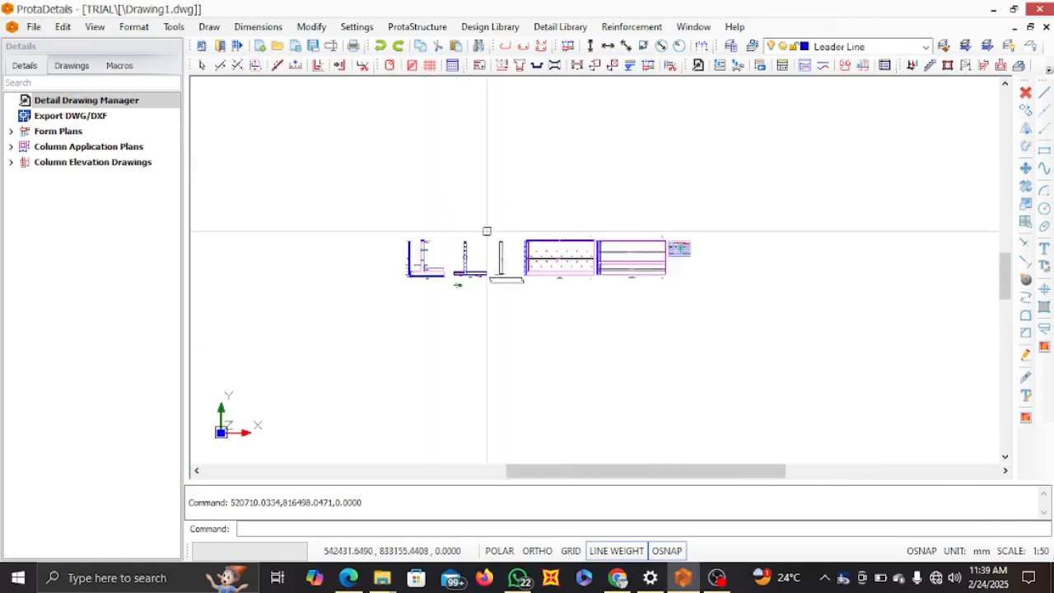
{"action": "scroll", "coordinate": [443, 287], "scroll_direction": "up", "scroll_amount": 4}
{"action": "scroll", "coordinate": [362, 277], "scroll_direction": "down", "scroll_amount": 2}
{"action": "mouse_move", "coordinate": [322, 265]}
{"action": "middle_mouse_down"}
{"action": "mouse_move", "coordinate": [407, 272]}
{"action": "mouse_move", "coordinate": [378, 263]}
{"action": "mouse_move", "coordinate": [378, 289]}
{"action": "middle_mouse_up"}
{"action": "scroll", "coordinate": [402, 266], "scroll_direction": "up", "scroll_amount": 3}
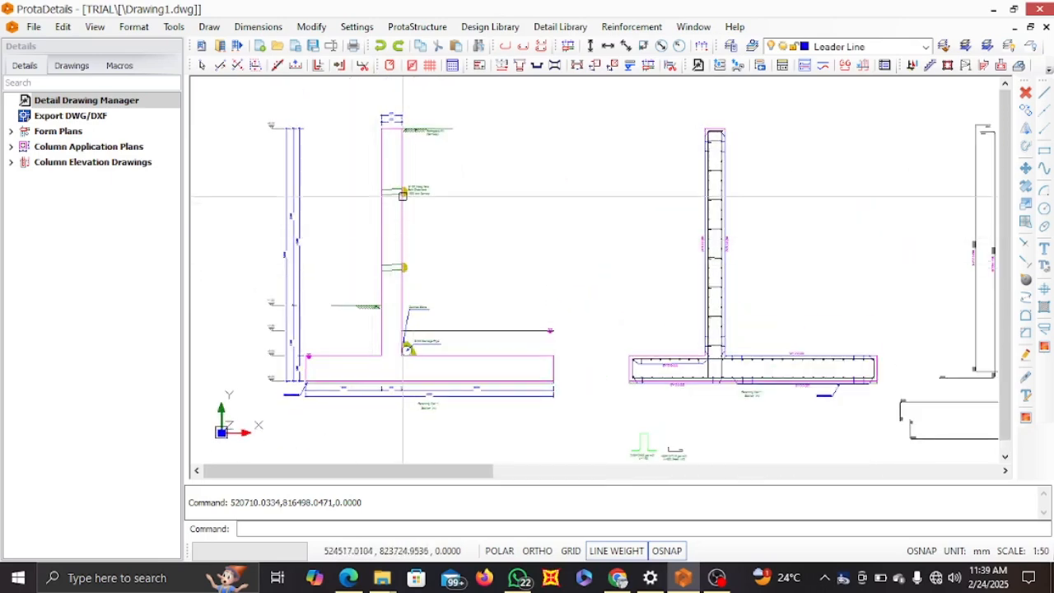
{"action": "scroll", "coordinate": [363, 311], "scroll_direction": "up", "scroll_amount": 6}
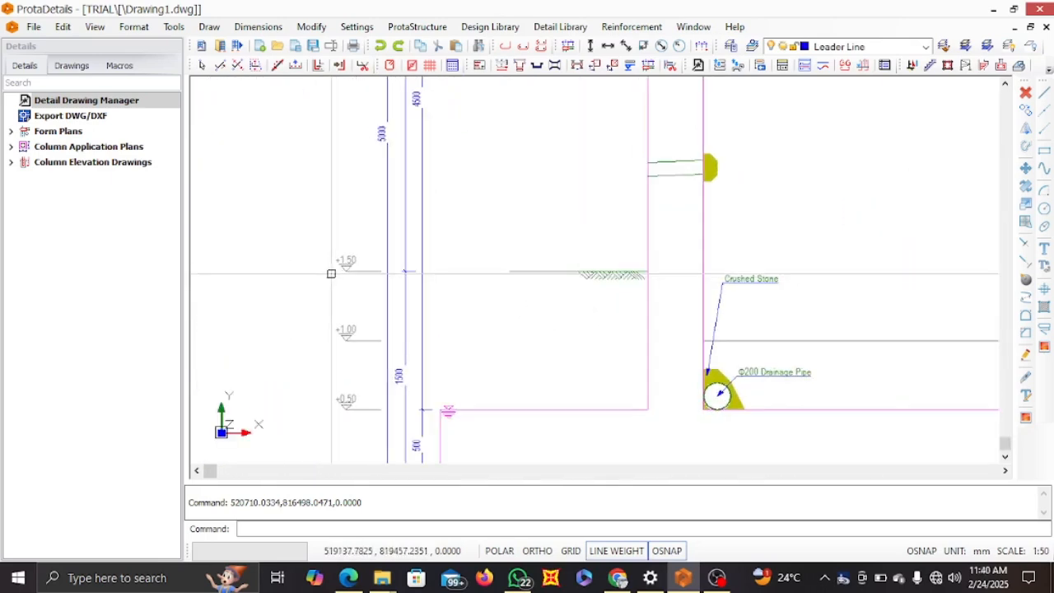
{"action": "scroll", "coordinate": [364, 252], "scroll_direction": "up", "scroll_amount": 2}
{"action": "scroll", "coordinate": [363, 252], "scroll_direction": "down", "scroll_amount": 3}
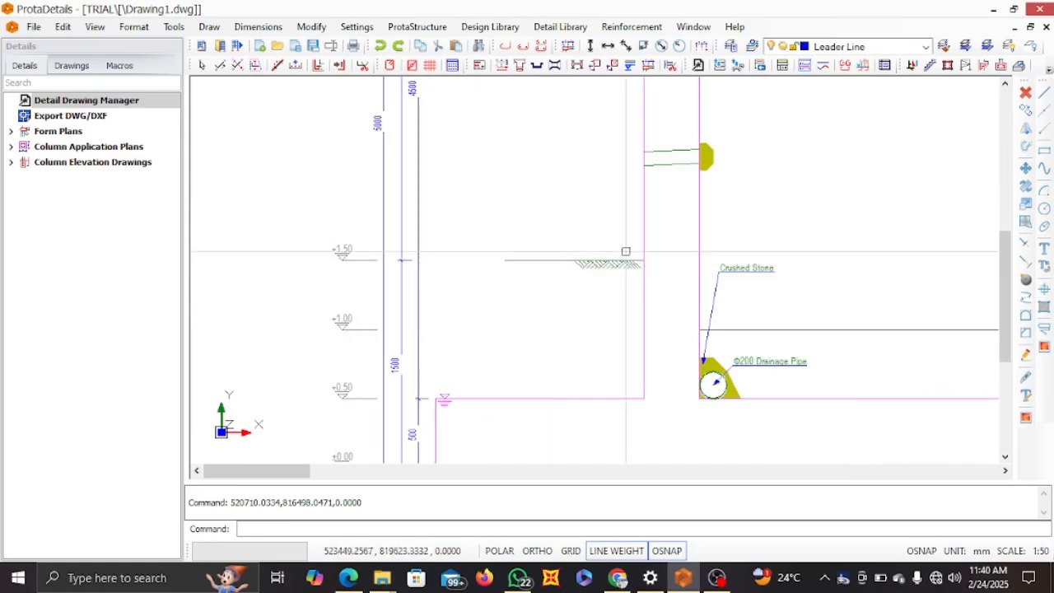
{"action": "scroll", "coordinate": [447, 265], "scroll_direction": "down", "scroll_amount": 4}
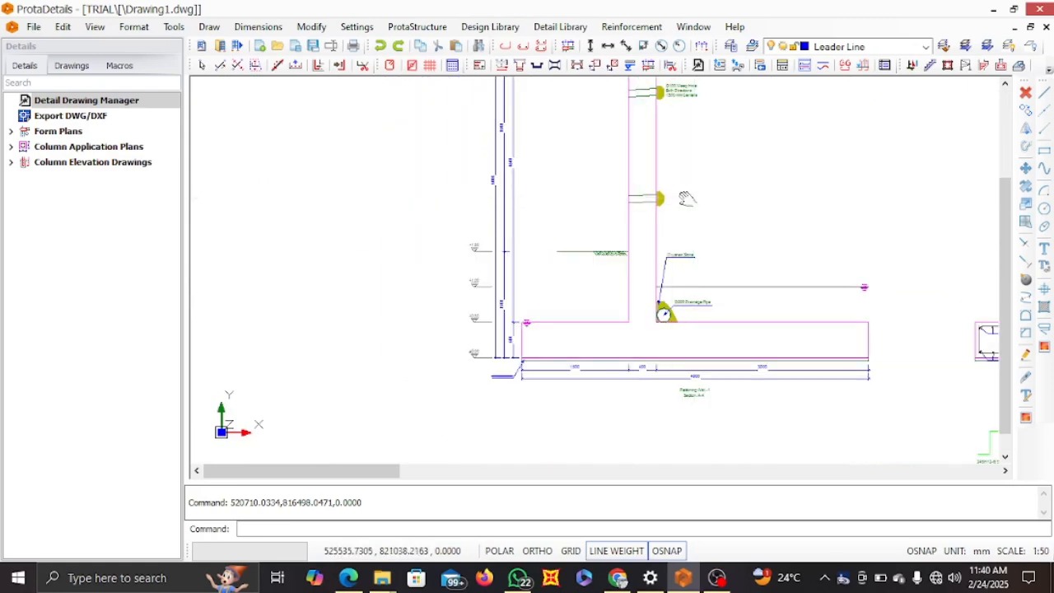
{"action": "middle_click_drag", "start_coordinate": [594, 107], "coordinate": [582, 203]}
{"action": "scroll", "coordinate": [582, 206], "scroll_direction": "up", "scroll_amount": 3}
{"action": "scroll", "coordinate": [569, 247], "scroll_direction": "down", "scroll_amount": 4}
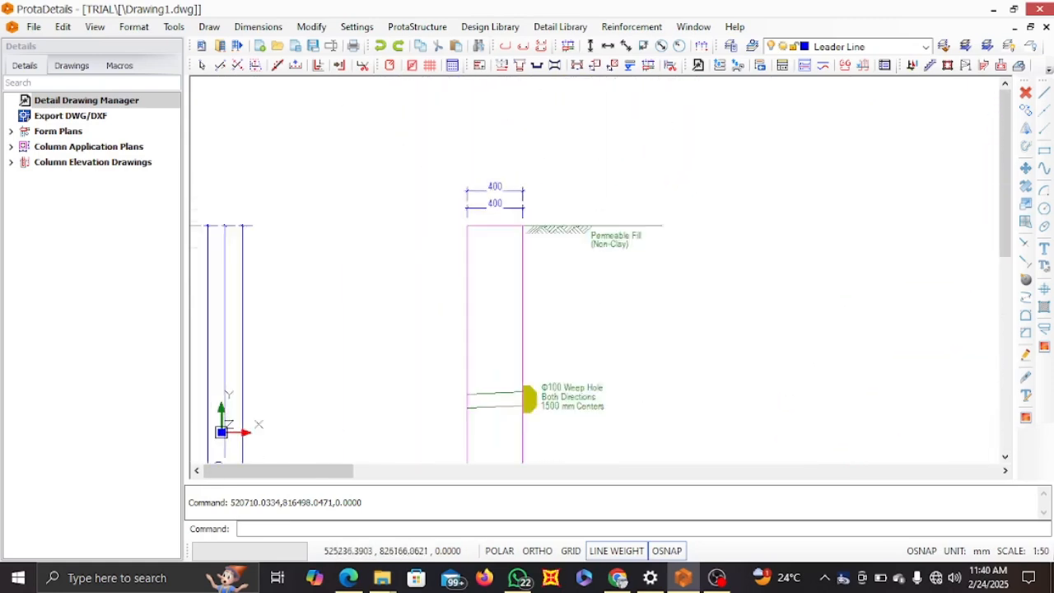
Examine the stem's top width dimensions, the permeable fill note and the top level mark in the geometry section
{"action": "scroll", "coordinate": [443, 246], "scroll_direction": "up", "scroll_amount": 1}
{"action": "scroll", "coordinate": [359, 238], "scroll_direction": "up", "scroll_amount": 4}
{"action": "scroll", "coordinate": [513, 241], "scroll_direction": "down", "scroll_amount": 4}
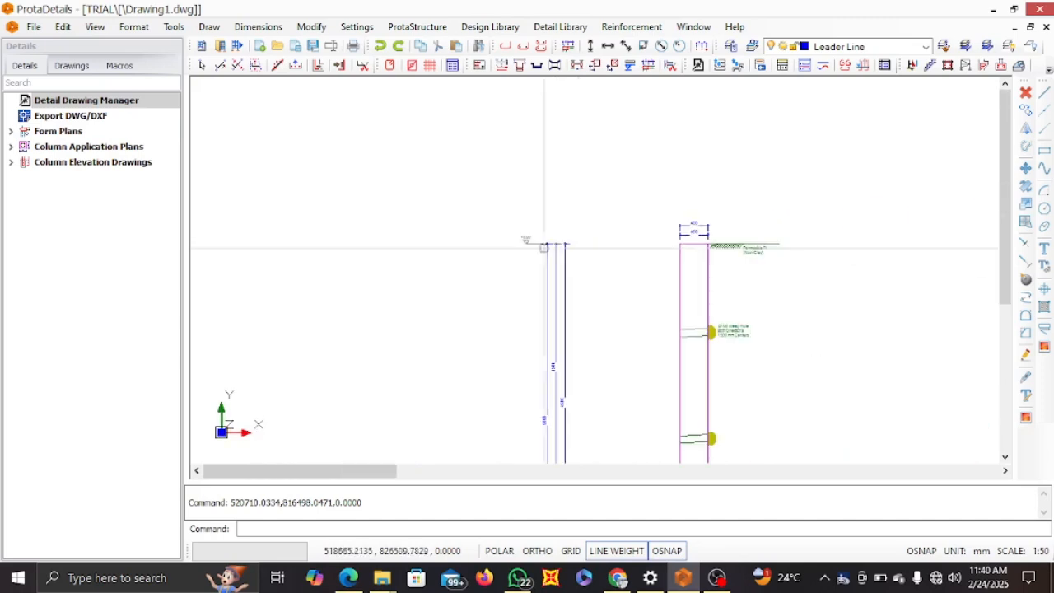
{"action": "middle_click_drag", "start_coordinate": [786, 244], "coordinate": [500, 235]}
{"action": "scroll", "coordinate": [501, 235], "scroll_direction": "up", "scroll_amount": 2}
{"action": "scroll", "coordinate": [352, 251], "scroll_direction": "up", "scroll_amount": 1}
{"action": "middle_click_drag", "start_coordinate": [276, 216], "coordinate": [379, 220]}
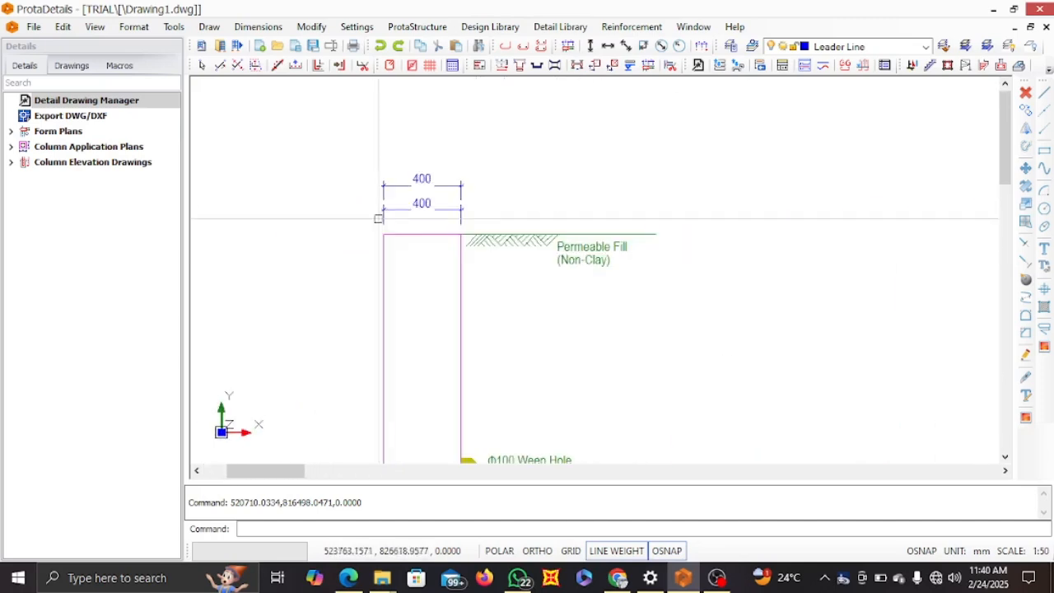
{"action": "scroll", "coordinate": [407, 197], "scroll_direction": "up", "scroll_amount": 1}
{"action": "scroll", "coordinate": [531, 214], "scroll_direction": "down", "scroll_amount": 7}
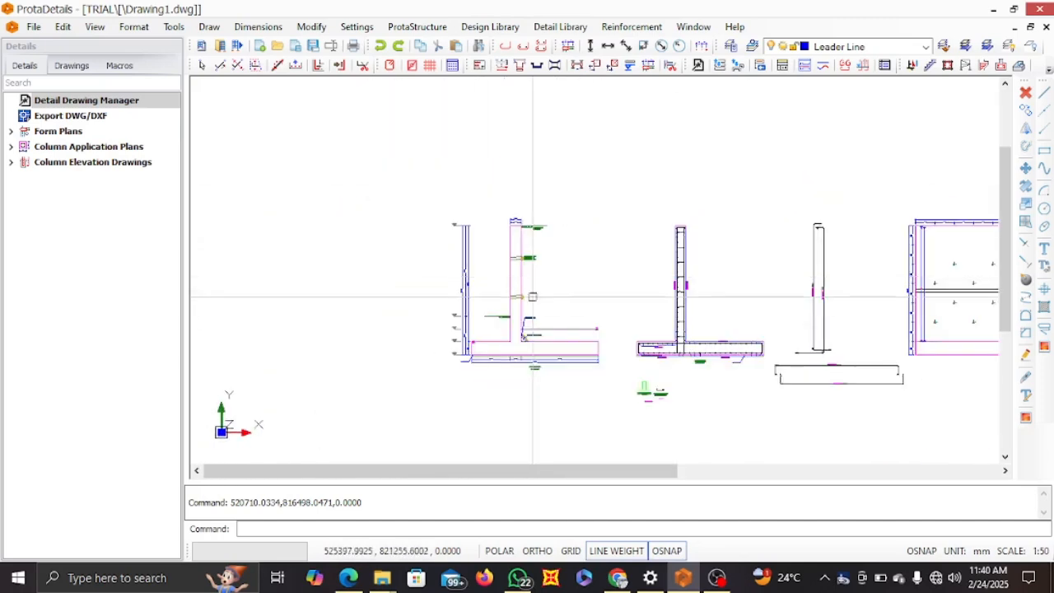
Examine the base plate's width dimensions, the section title and the lean concrete note beneath the geometry section
{"action": "middle_click_drag", "start_coordinate": [517, 328], "coordinate": [503, 305]}
{"action": "scroll", "coordinate": [510, 321], "scroll_direction": "up", "scroll_amount": 6}
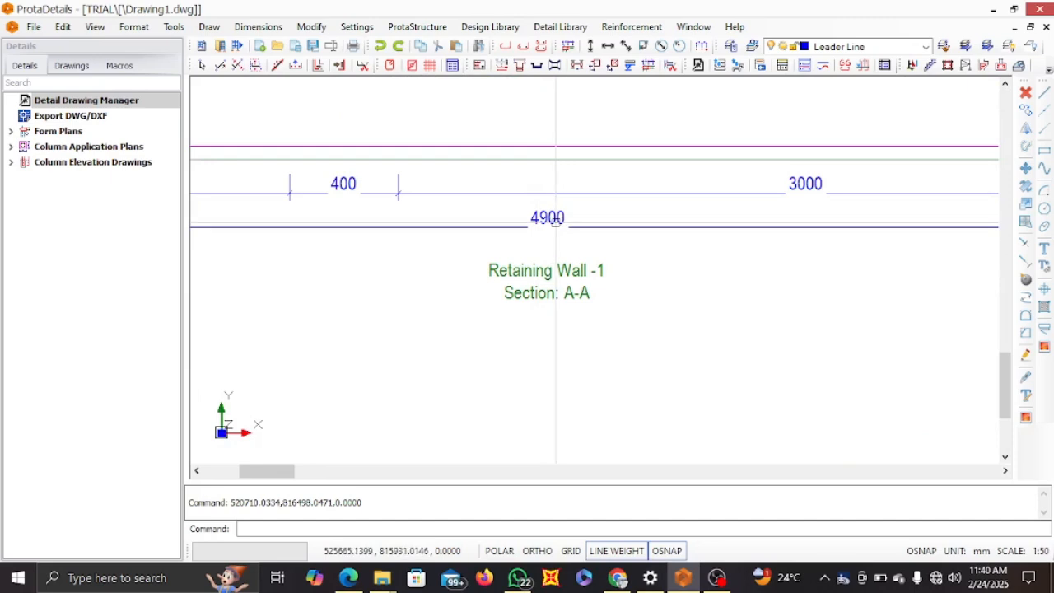
{"action": "scroll", "coordinate": [557, 228], "scroll_direction": "down", "scroll_amount": 1}
{"action": "middle_click_drag", "start_coordinate": [558, 228], "coordinate": [542, 274]}
{"action": "scroll", "coordinate": [555, 264], "scroll_direction": "down", "scroll_amount": 3}
{"action": "scroll", "coordinate": [264, 268], "scroll_direction": "up", "scroll_amount": 5}
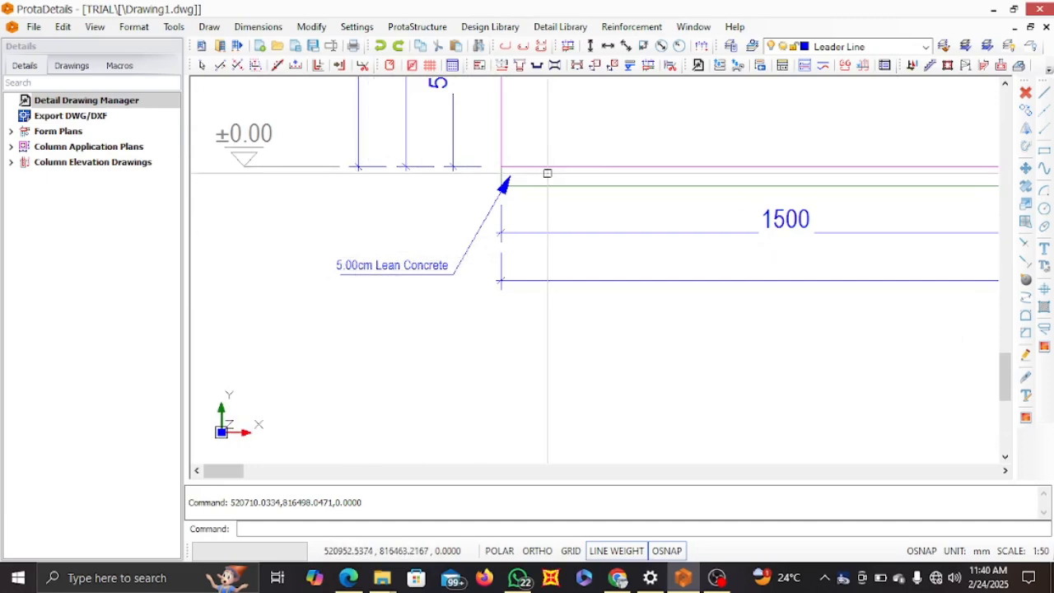
{"action": "scroll", "coordinate": [543, 173], "scroll_direction": "down", "scroll_amount": 4}
{"action": "mouse_move", "coordinate": [541, 174]}
{"action": "middle_mouse_down"}
{"action": "mouse_move", "coordinate": [501, 203]}
{"action": "mouse_move", "coordinate": [356, 261]}
{"action": "middle_mouse_up"}
{"action": "scroll", "coordinate": [480, 236], "scroll_direction": "down", "scroll_amount": 5}
Examine the stem in the reinforcement section, from the bar bends and ties at its top to the horizontal bar labels
{"action": "middle_click_drag", "start_coordinate": [621, 221], "coordinate": [468, 245]}
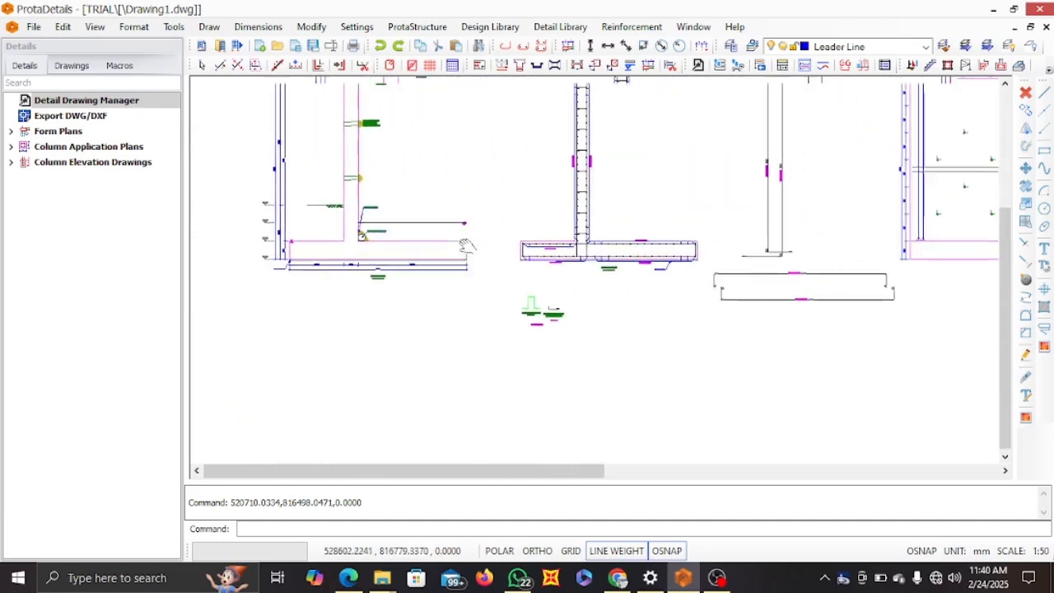
{"action": "scroll", "coordinate": [568, 223], "scroll_direction": "up", "scroll_amount": 2}
{"action": "scroll", "coordinate": [568, 223], "scroll_direction": "up", "scroll_amount": 1}
{"action": "middle_click_drag", "start_coordinate": [571, 239], "coordinate": [556, 295]}
{"action": "scroll", "coordinate": [551, 212], "scroll_direction": "down", "scroll_amount": 2}
{"action": "middle_click_drag", "start_coordinate": [551, 211], "coordinate": [545, 250]}
{"action": "scroll", "coordinate": [550, 155], "scroll_direction": "up", "scroll_amount": 3}
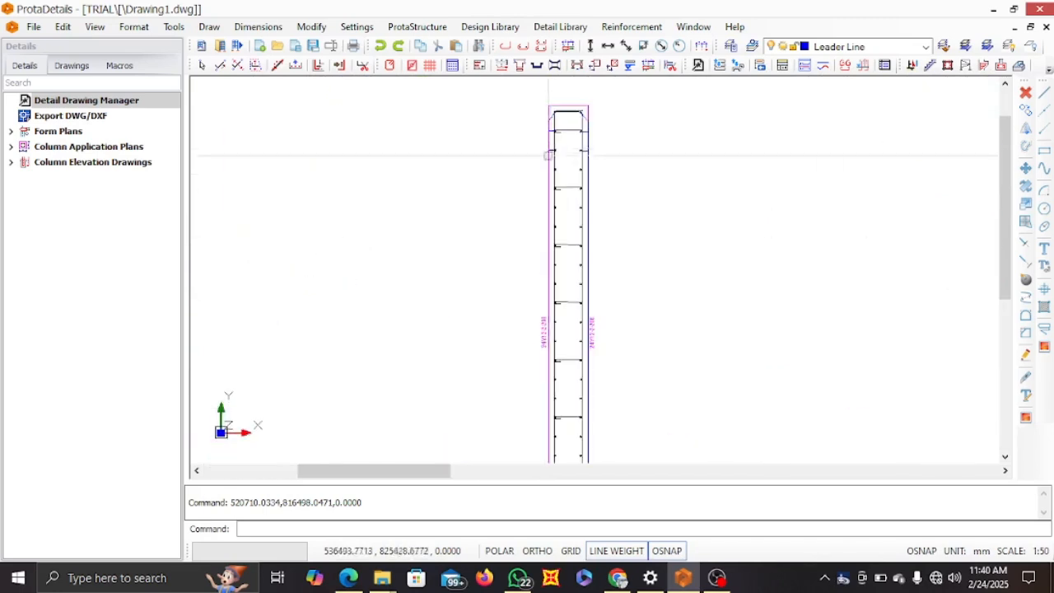
{"action": "middle_click_drag", "start_coordinate": [550, 138], "coordinate": [532, 196]}
{"action": "scroll", "coordinate": [541, 170], "scroll_direction": "up", "scroll_amount": 4}
{"action": "scroll", "coordinate": [527, 182], "scroll_direction": "up", "scroll_amount": 2}
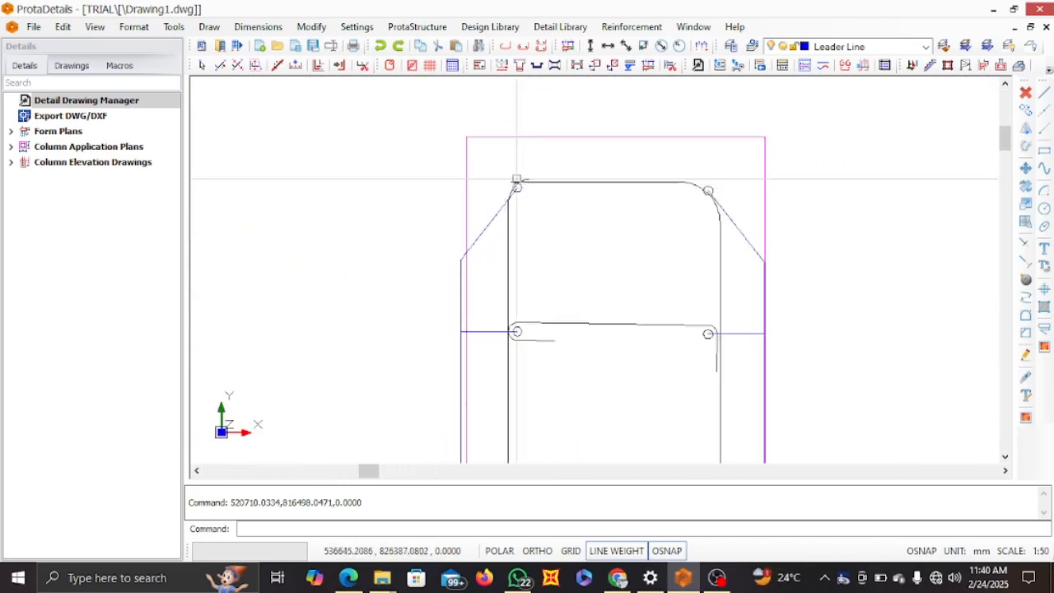
{"action": "scroll", "coordinate": [679, 202], "scroll_direction": "down", "scroll_amount": 1}
{"action": "scroll", "coordinate": [682, 216], "scroll_direction": "down", "scroll_amount": 4}
{"action": "middle_click_drag", "start_coordinate": [687, 314], "coordinate": [638, 217]}
{"action": "middle_click_drag", "start_coordinate": [635, 256], "coordinate": [612, 167]}
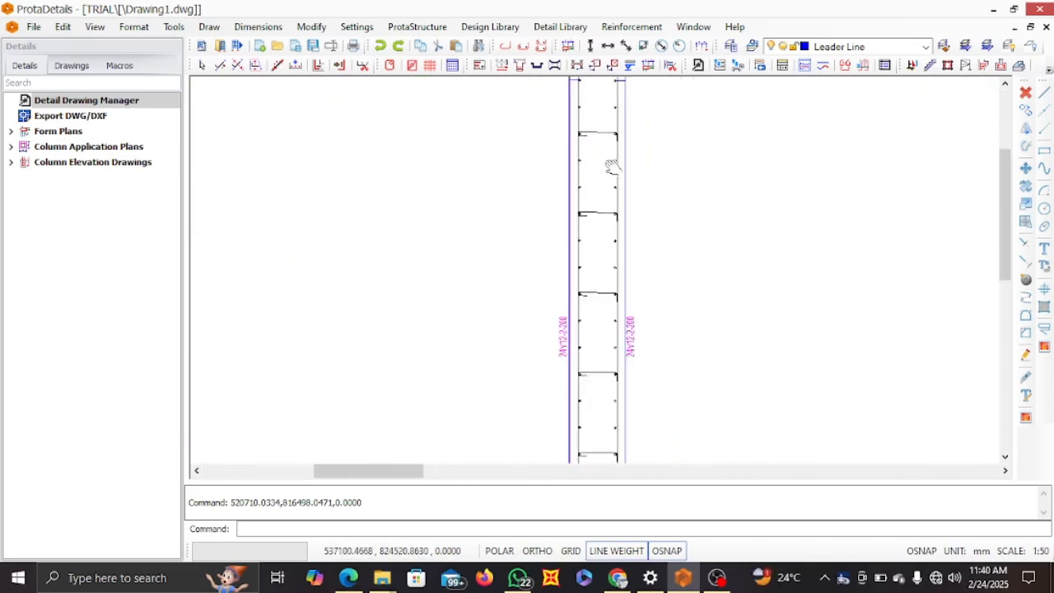
{"action": "scroll", "coordinate": [612, 167], "scroll_direction": "down", "scroll_amount": 1}
{"action": "middle_click_drag", "start_coordinate": [607, 274], "coordinate": [577, 224]}
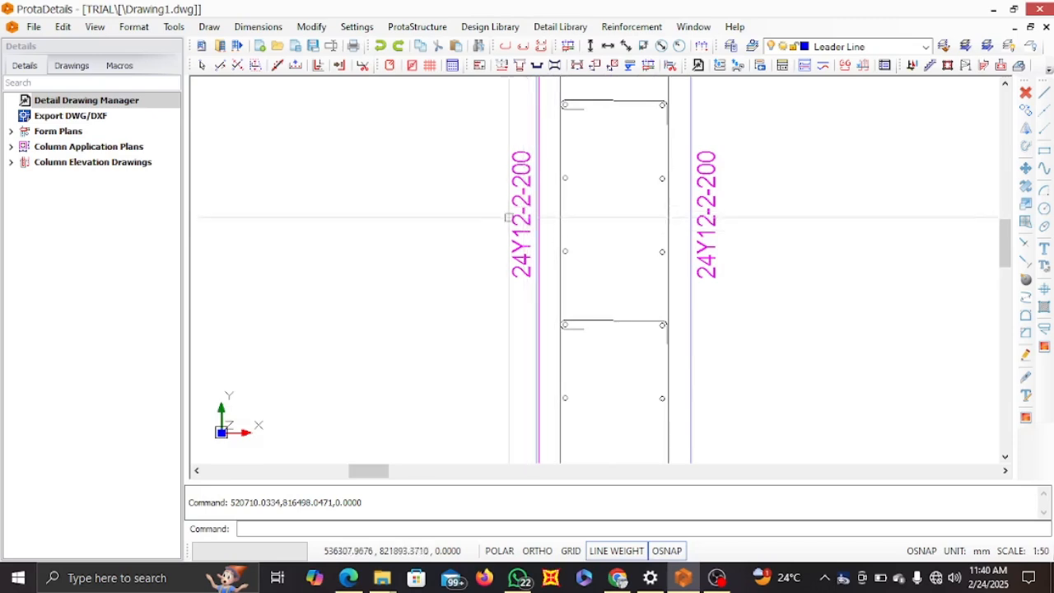
Examine the base plate's distribution bars and their labels in the reinforcement section
{"action": "scroll", "coordinate": [509, 218], "scroll_direction": "down", "scroll_amount": 6}
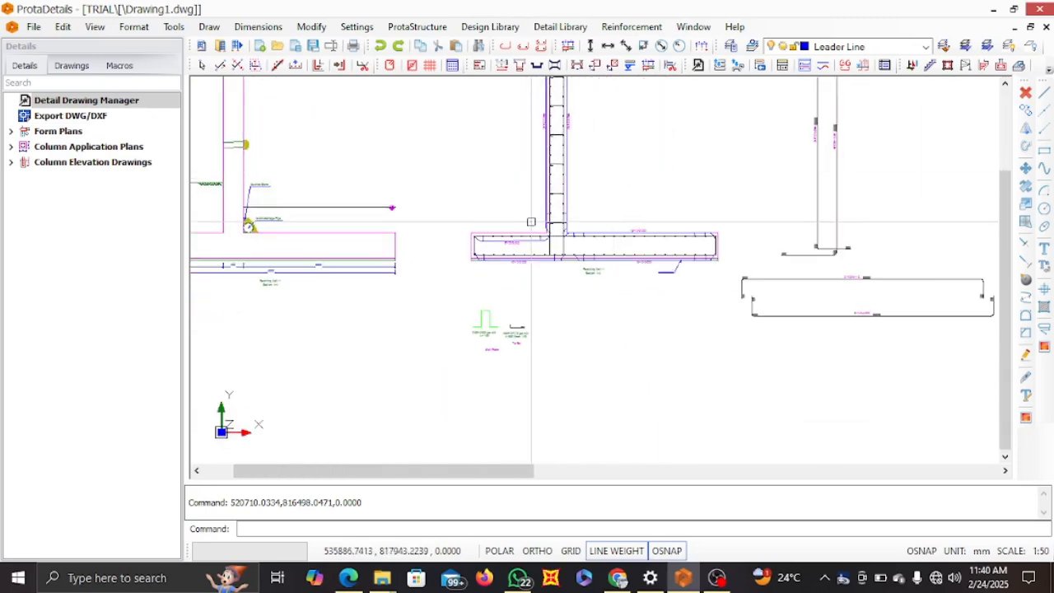
{"action": "scroll", "coordinate": [531, 221], "scroll_direction": "up", "scroll_amount": 3}
{"action": "scroll", "coordinate": [721, 263], "scroll_direction": "down", "scroll_amount": 3}
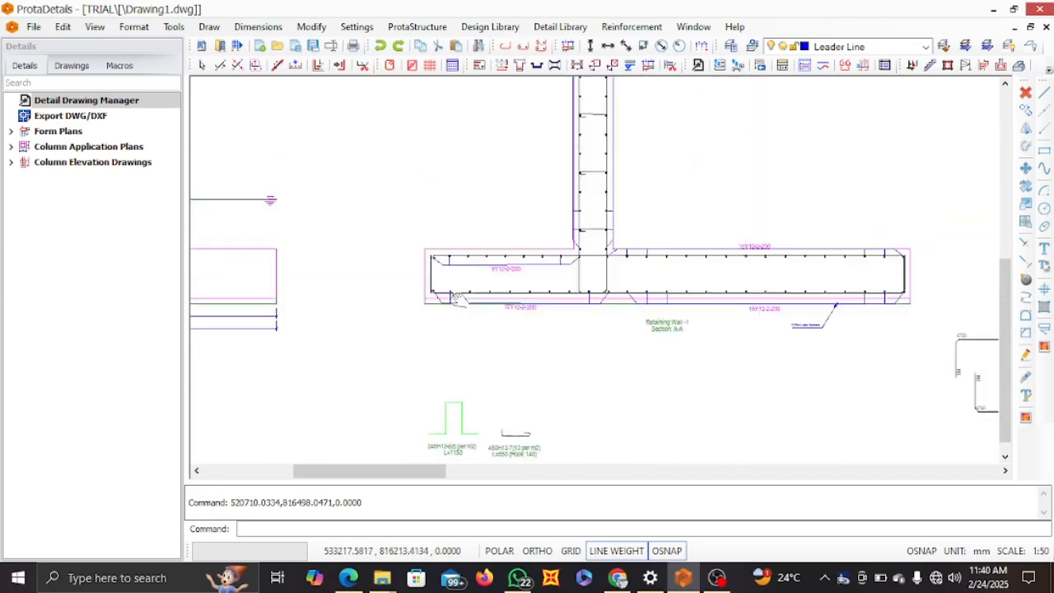
{"action": "scroll", "coordinate": [648, 290], "scroll_direction": "up", "scroll_amount": 5}
{"action": "scroll", "coordinate": [575, 260], "scroll_direction": "down", "scroll_amount": 6}
{"action": "middle_click_drag", "start_coordinate": [757, 252], "coordinate": [473, 330]}
{"action": "middle_click_drag", "start_coordinate": [640, 243], "coordinate": [584, 307]}
Compare the labels and lengths of the extracted stem vertical bars with the bars shown in the reinforcement section
{"action": "scroll", "coordinate": [518, 272], "scroll_direction": "up", "scroll_amount": 4}
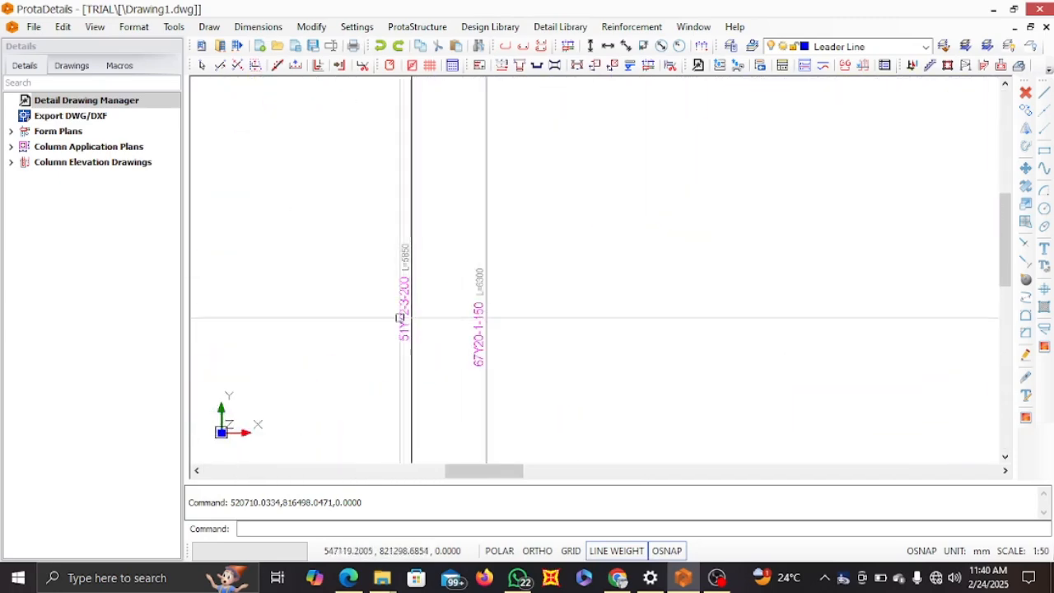
{"action": "scroll", "coordinate": [393, 307], "scroll_direction": "down", "scroll_amount": 4}
{"action": "scroll", "coordinate": [516, 239], "scroll_direction": "up", "scroll_amount": 6}
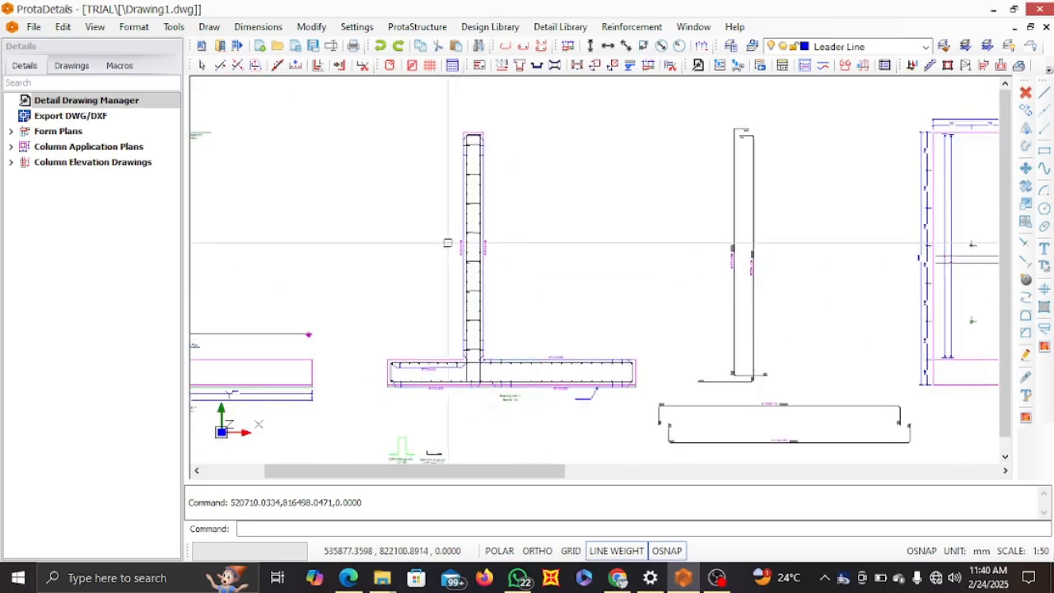
{"action": "scroll", "coordinate": [515, 240], "scroll_direction": "up", "scroll_amount": 2}
{"action": "scroll", "coordinate": [467, 263], "scroll_direction": "down", "scroll_amount": 5}
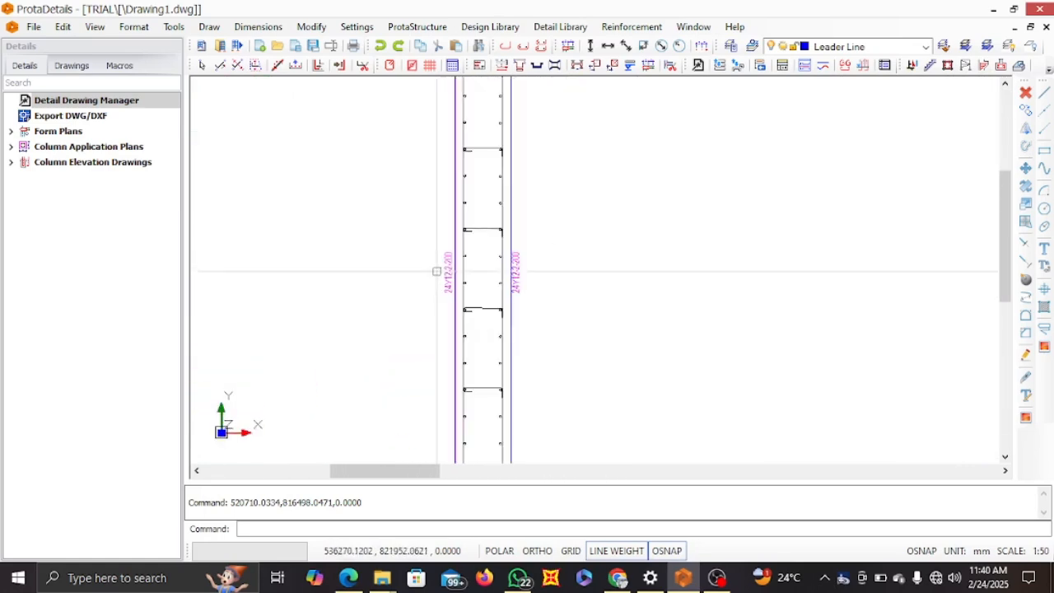
{"action": "scroll", "coordinate": [758, 294], "scroll_direction": "up", "scroll_amount": 6}
{"action": "scroll", "coordinate": [638, 296], "scroll_direction": "up", "scroll_amount": 2}
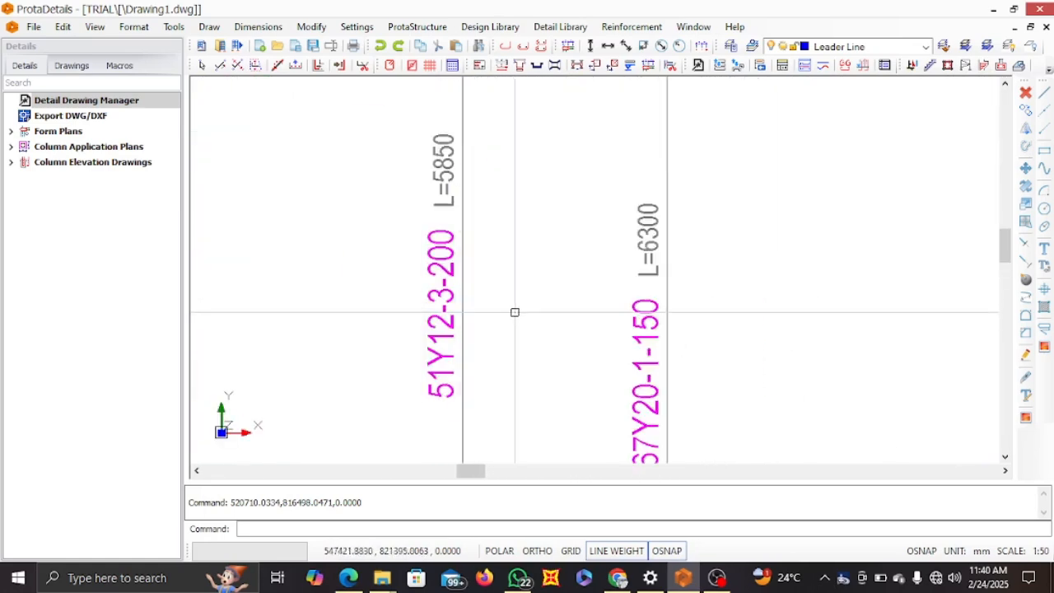
{"action": "scroll", "coordinate": [537, 272], "scroll_direction": "down", "scroll_amount": 4}
{"action": "scroll", "coordinate": [574, 314], "scroll_direction": "up", "scroll_amount": 3}
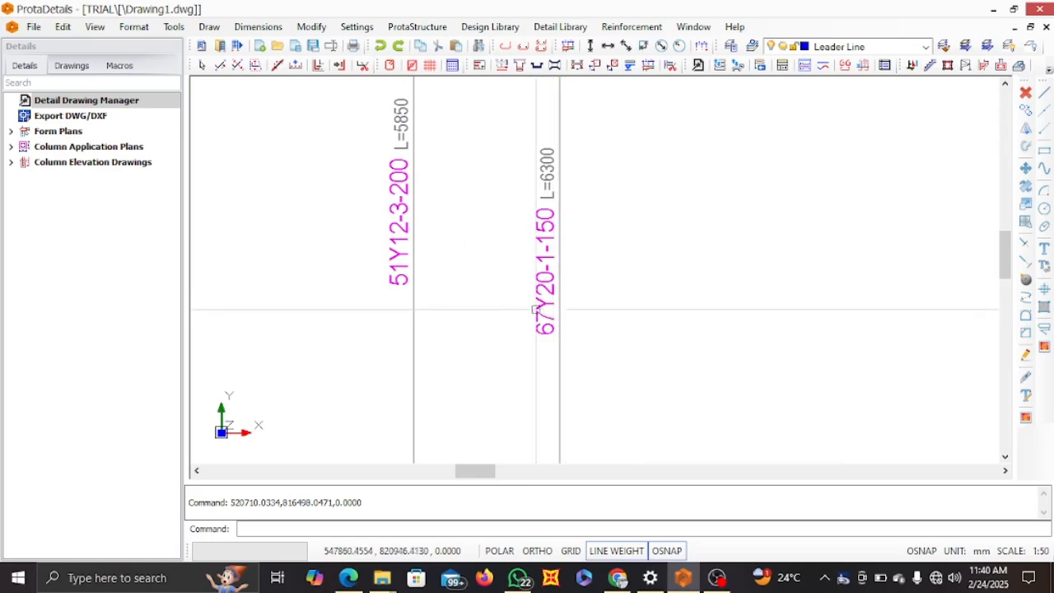
{"action": "scroll", "coordinate": [548, 287], "scroll_direction": "down", "scroll_amount": 5}
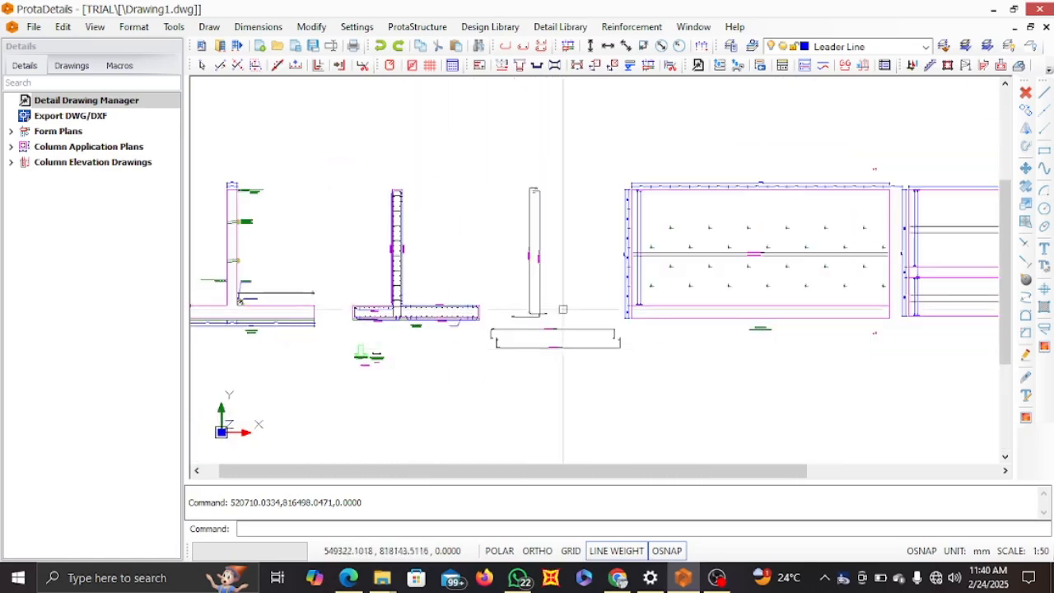
Examine the extracted top and bottom base plate bars and relate them to the base in the reinforcement section
{"action": "scroll", "coordinate": [551, 338], "scroll_direction": "up", "scroll_amount": 4}
{"action": "scroll", "coordinate": [551, 252], "scroll_direction": "down", "scroll_amount": 3}
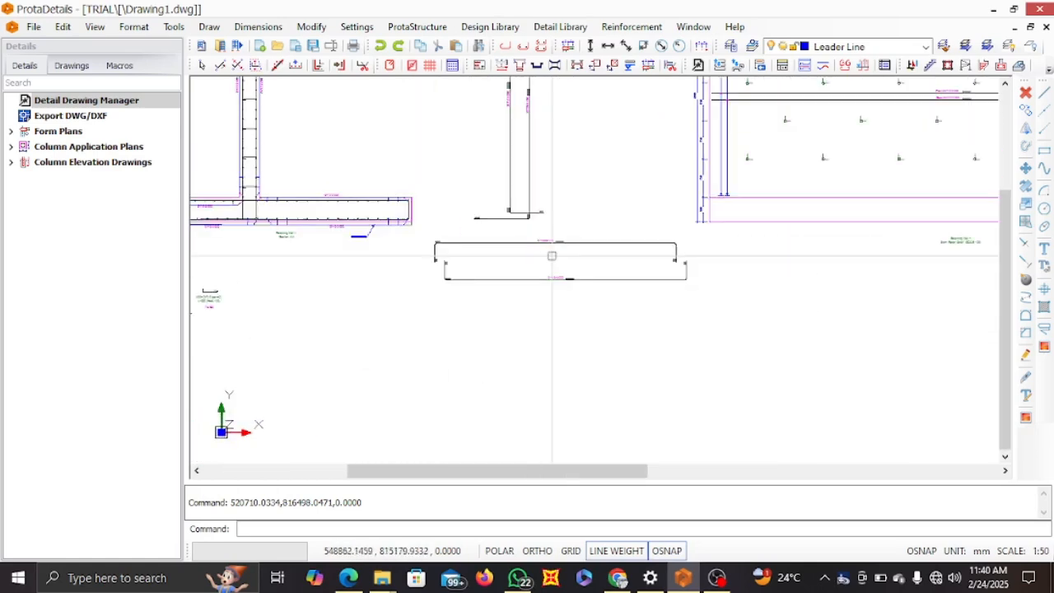
{"action": "middle_click_drag", "start_coordinate": [397, 293], "coordinate": [466, 334]}
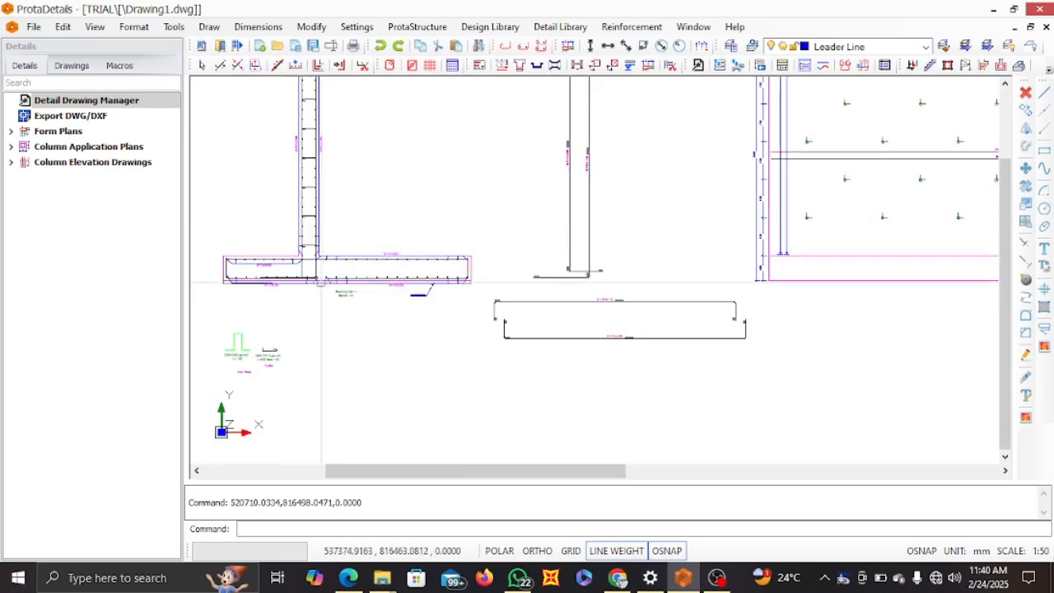
{"action": "scroll", "coordinate": [320, 280], "scroll_direction": "up", "scroll_amount": 3}
{"action": "scroll", "coordinate": [565, 301], "scroll_direction": "down", "scroll_amount": 2}
{"action": "middle_click_drag", "start_coordinate": [691, 303], "coordinate": [487, 341]}
{"action": "scroll", "coordinate": [658, 295], "scroll_direction": "up", "scroll_amount": 3}
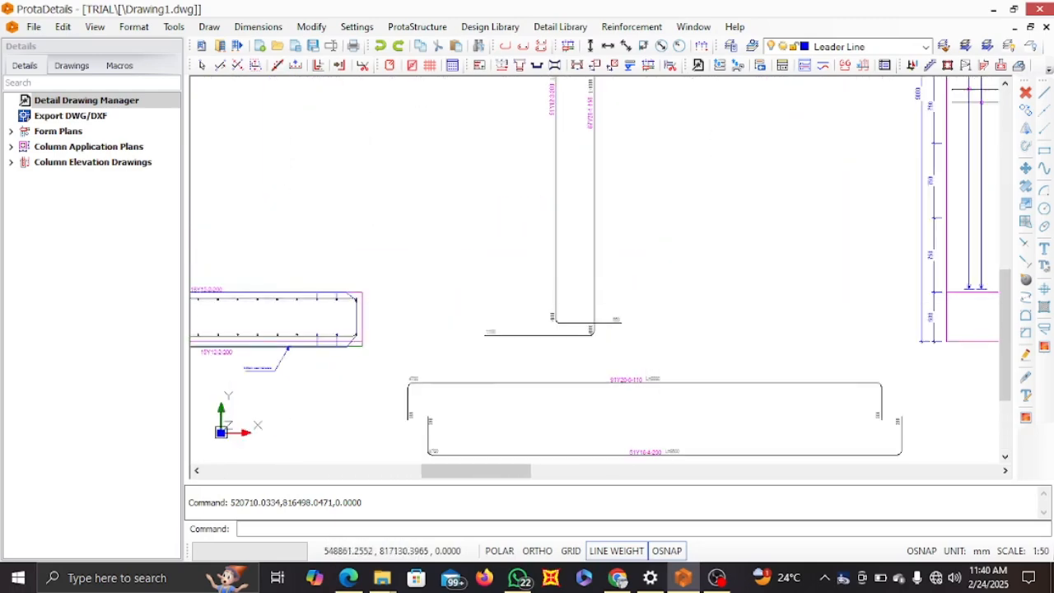
{"action": "scroll", "coordinate": [528, 321], "scroll_direction": "down", "scroll_amount": 3}
{"action": "scroll", "coordinate": [527, 322], "scroll_direction": "down", "scroll_amount": 3}
{"action": "middle_click_drag", "start_coordinate": [581, 237], "coordinate": [577, 265]}
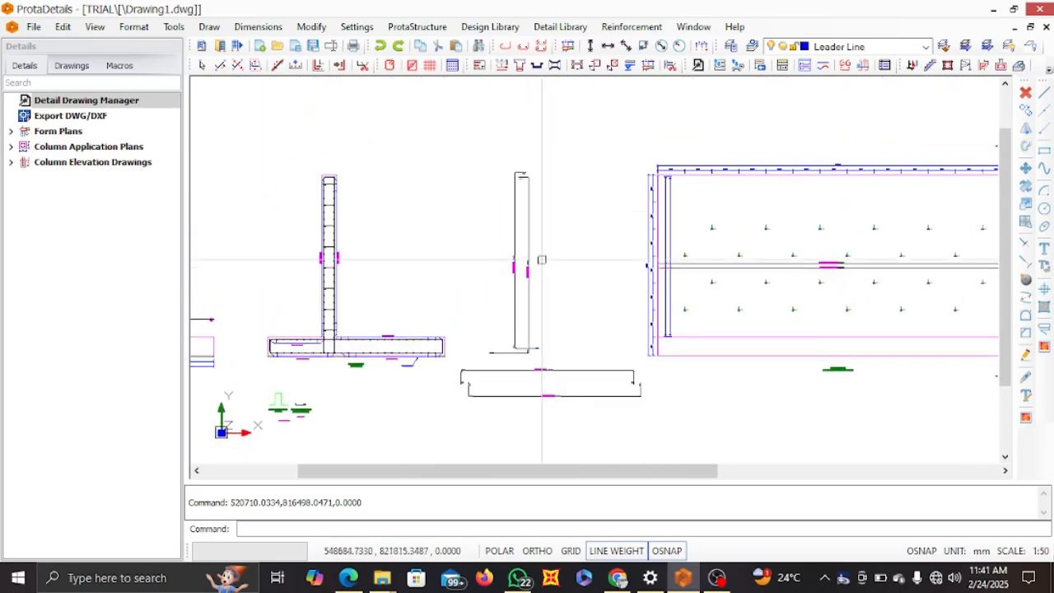
Examine the top hooks and bottom bends of the extracted stem vertical bars
{"action": "scroll", "coordinate": [521, 177], "scroll_direction": "up", "scroll_amount": 3}
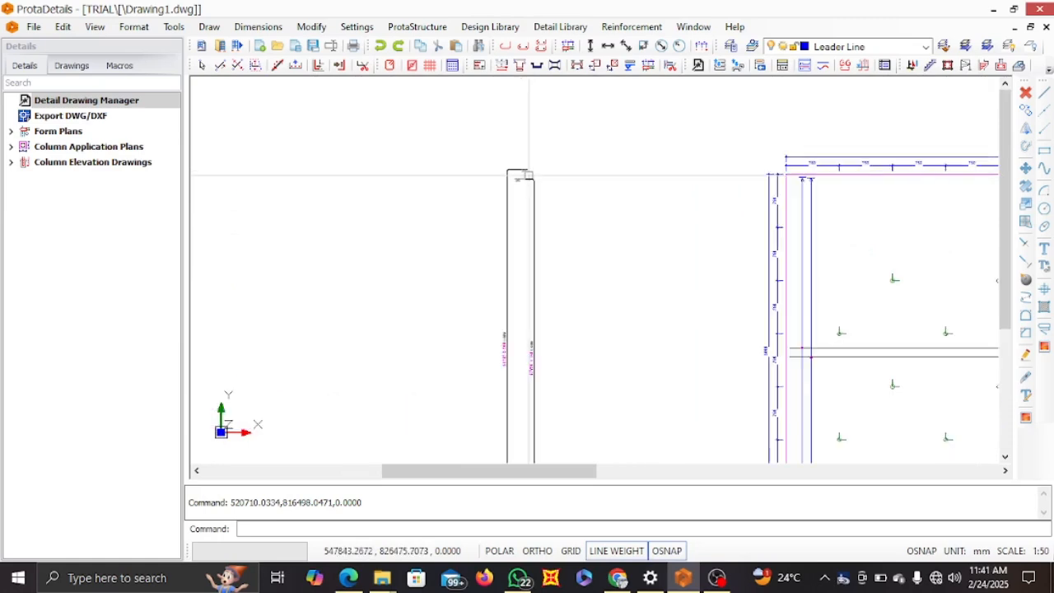
{"action": "scroll", "coordinate": [512, 278], "scroll_direction": "down", "scroll_amount": 4}
{"action": "middle_click_drag", "start_coordinate": [511, 279], "coordinate": [512, 290]}
{"action": "scroll", "coordinate": [494, 300], "scroll_direction": "up", "scroll_amount": 5}
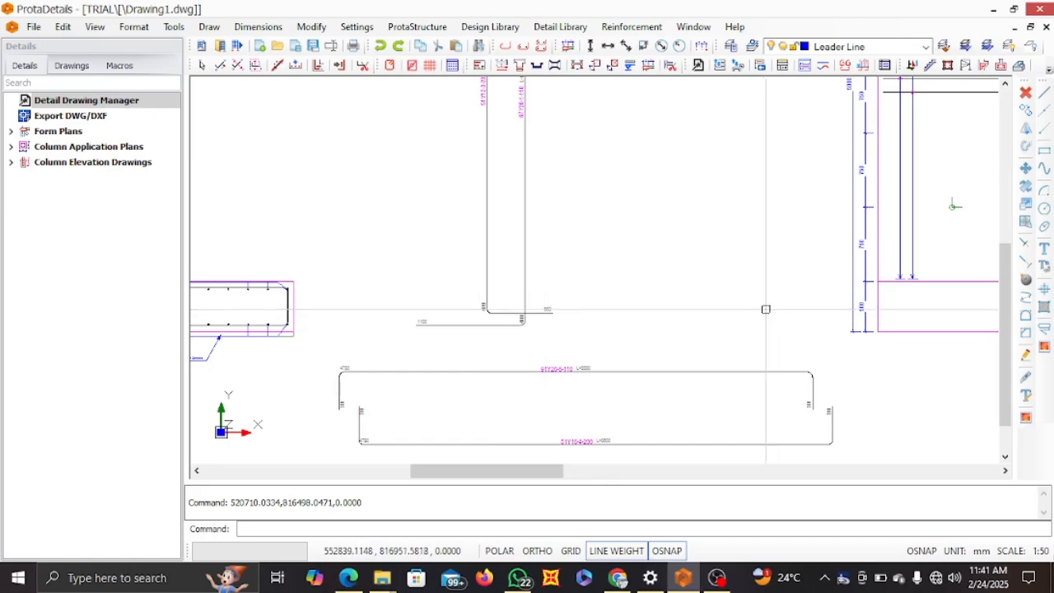
{"action": "scroll", "coordinate": [767, 310], "scroll_direction": "down", "scroll_amount": 5}
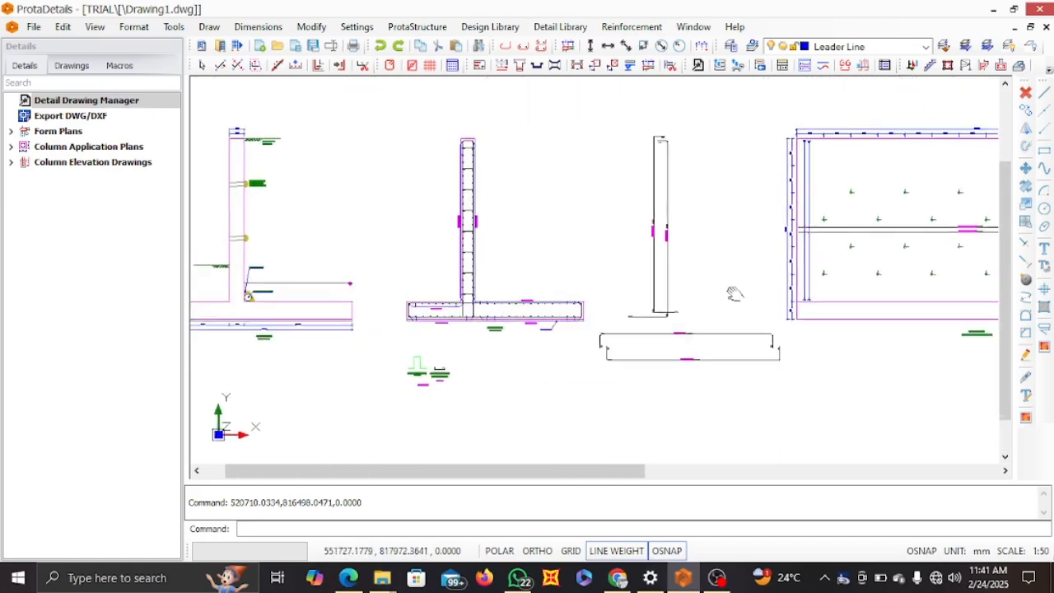
{"action": "scroll", "coordinate": [734, 294], "scroll_direction": "up", "scroll_amount": 1}
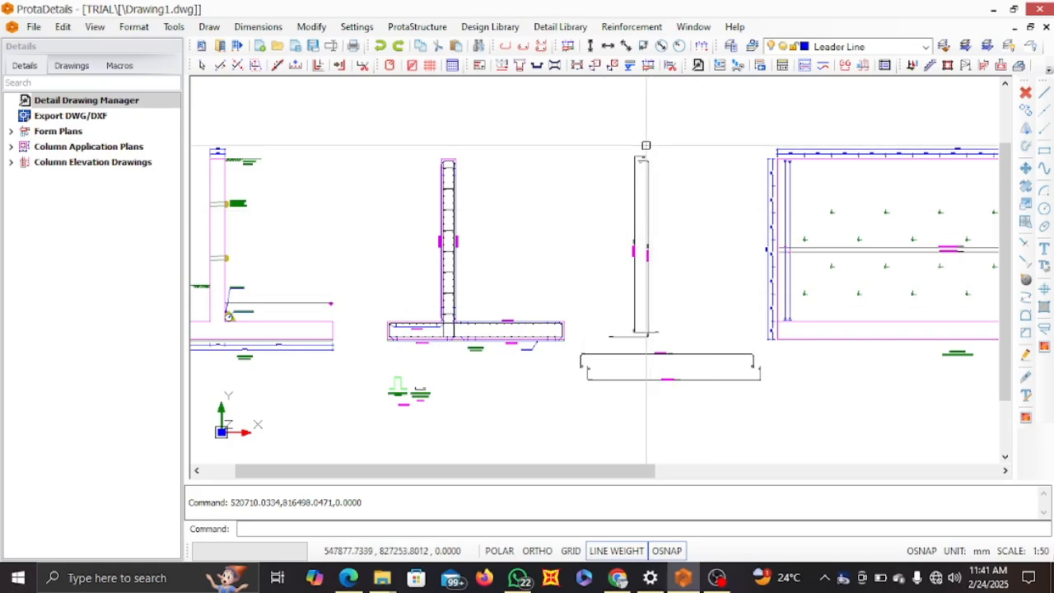
{"action": "scroll", "coordinate": [643, 152], "scroll_direction": "up", "scroll_amount": 4}
{"action": "scroll", "coordinate": [652, 168], "scroll_direction": "down", "scroll_amount": 4}
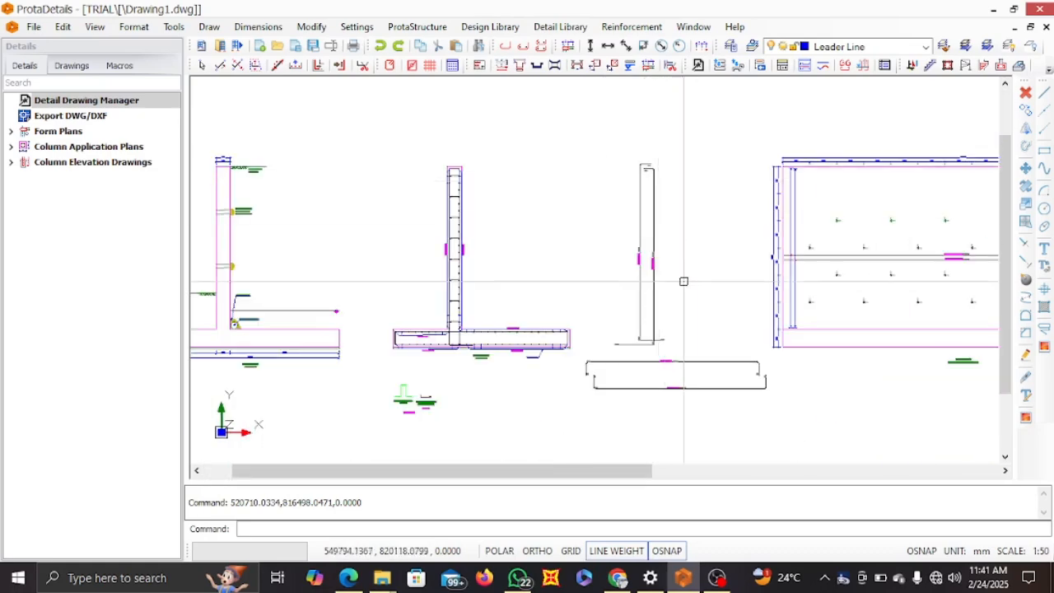
Examine the wall elevation with its ties and the base plate plan with its top and bottom longitudinal bar labels
{"action": "middle_click_drag", "start_coordinate": [689, 319], "coordinate": [632, 250]}
{"action": "scroll", "coordinate": [550, 276], "scroll_direction": "up", "scroll_amount": 1}
{"action": "scroll", "coordinate": [456, 283], "scroll_direction": "down", "scroll_amount": 4}
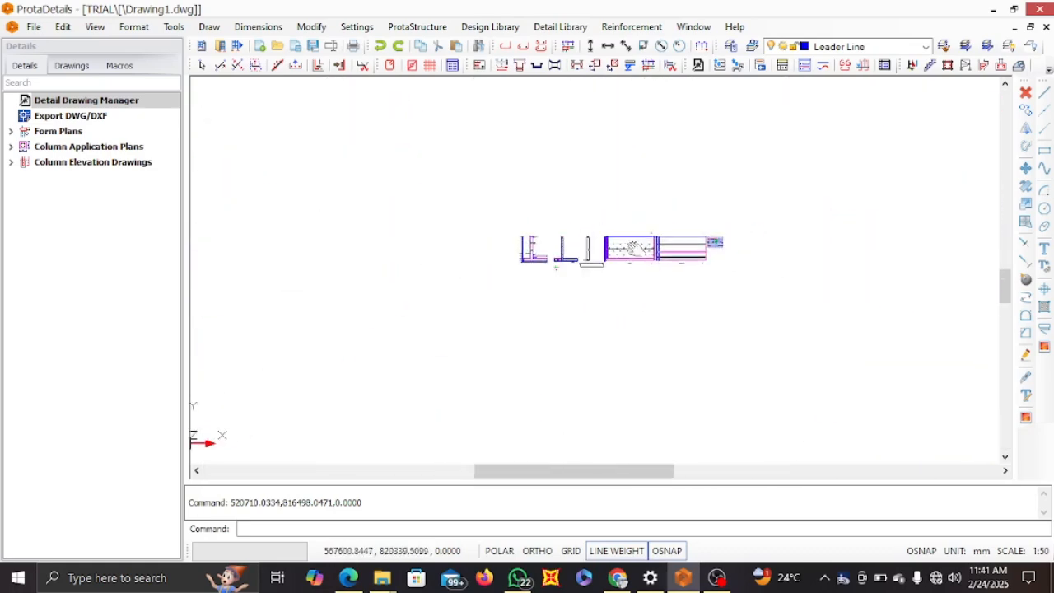
{"action": "scroll", "coordinate": [659, 245], "scroll_direction": "up", "scroll_amount": 4}
{"action": "scroll", "coordinate": [626, 236], "scroll_direction": "up", "scroll_amount": 4}
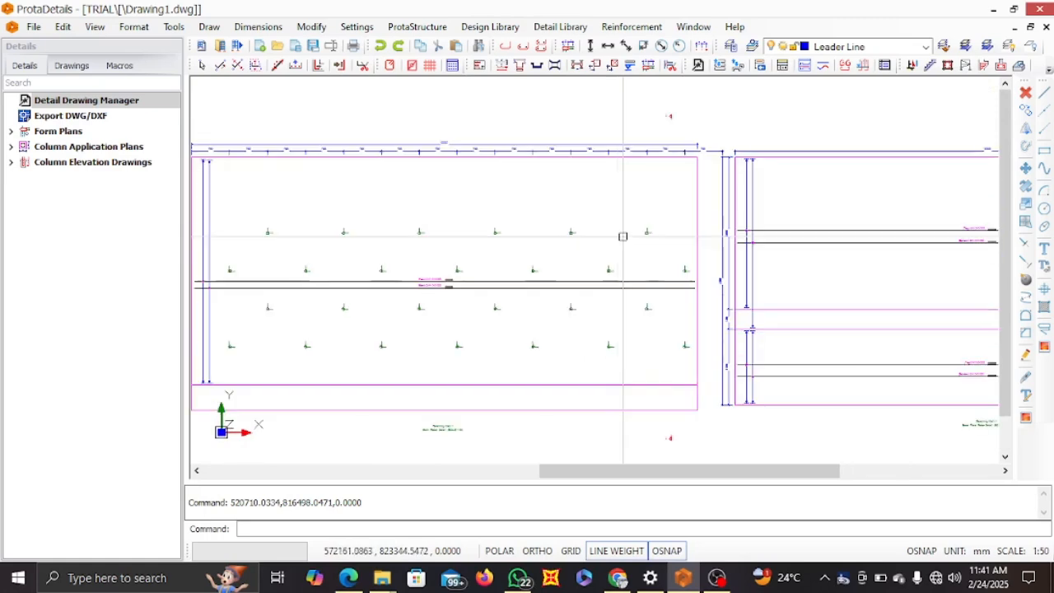
{"action": "scroll", "coordinate": [617, 229], "scroll_direction": "down", "scroll_amount": 4}
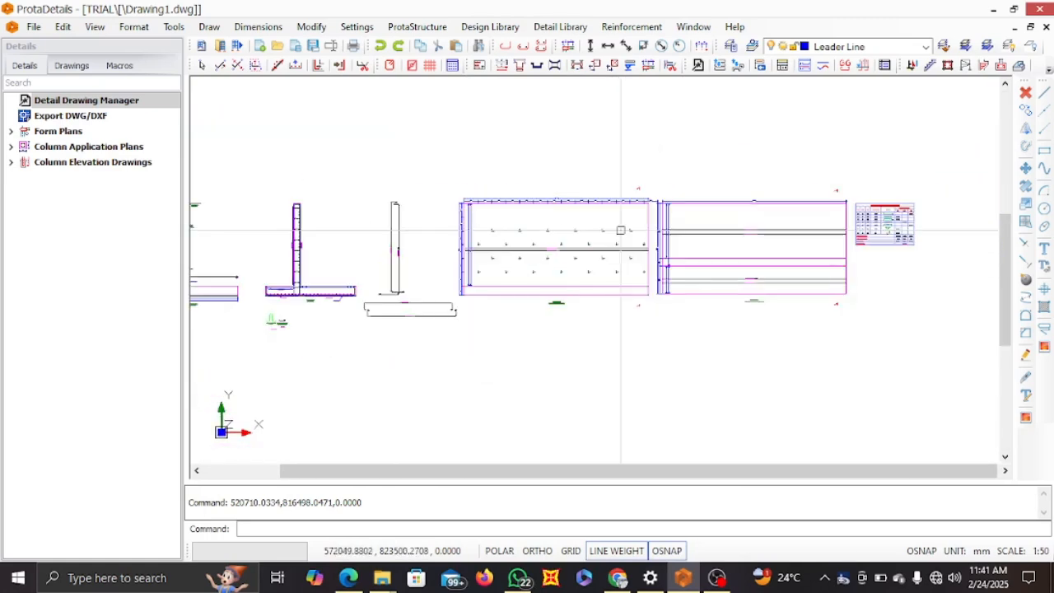
{"action": "middle_click_drag", "start_coordinate": [767, 201], "coordinate": [753, 193]}
{"action": "scroll", "coordinate": [708, 218], "scroll_direction": "up", "scroll_amount": 8}
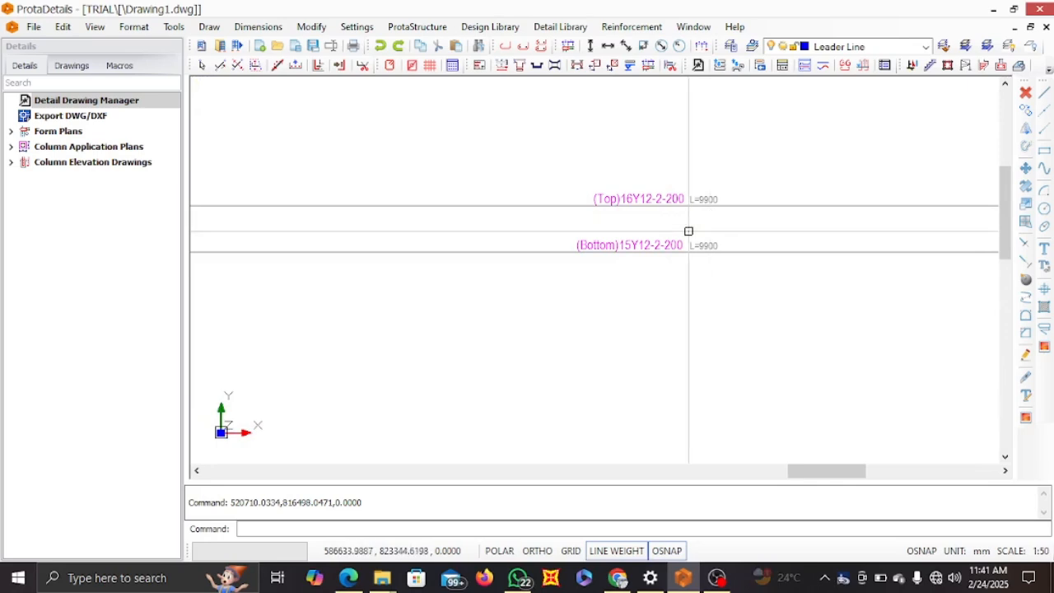
{"action": "scroll", "coordinate": [663, 242], "scroll_direction": "down", "scroll_amount": 6}
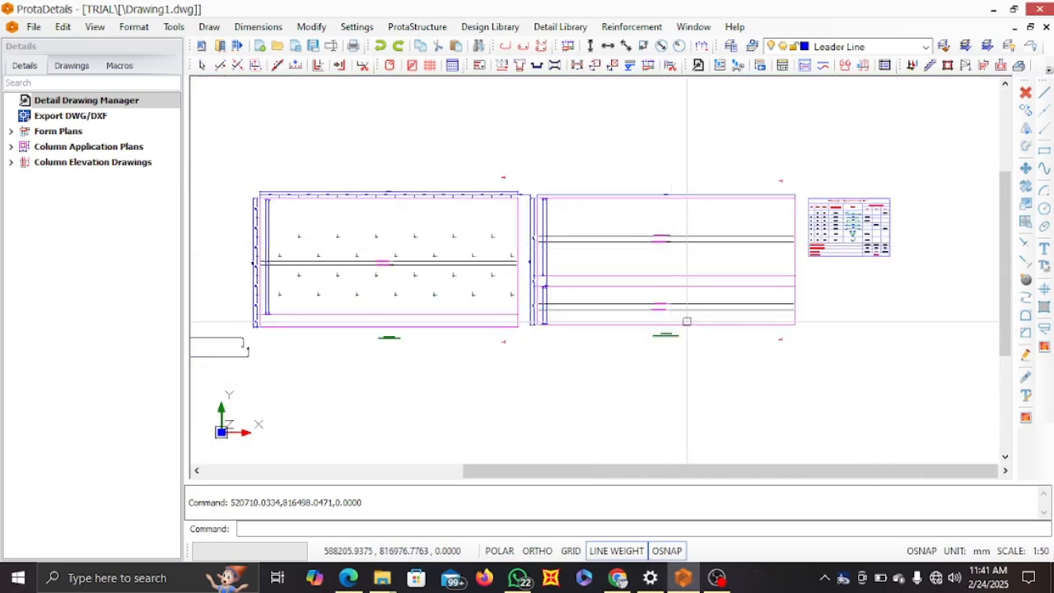